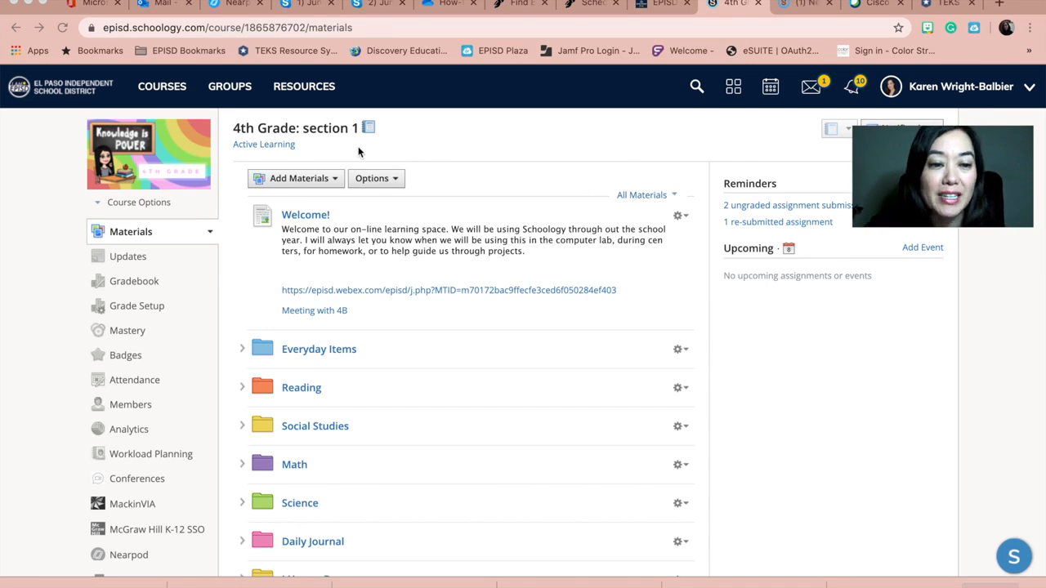
# - Open the Badges page of the 4th Grade course and check the TEKS Resource System standards before returning to it
pyautogui.click(126, 357)
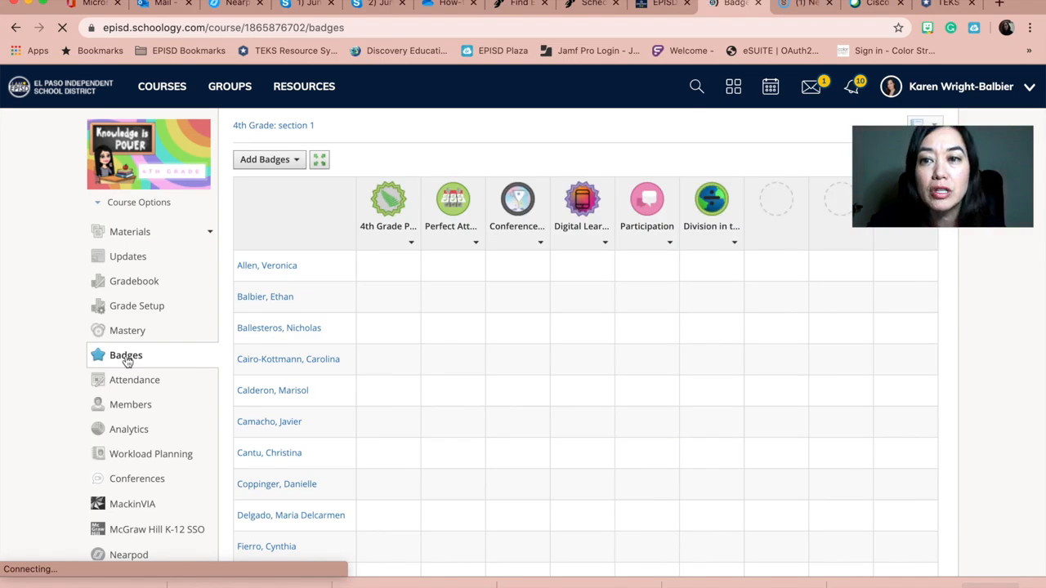
pyautogui.click(949, 5)
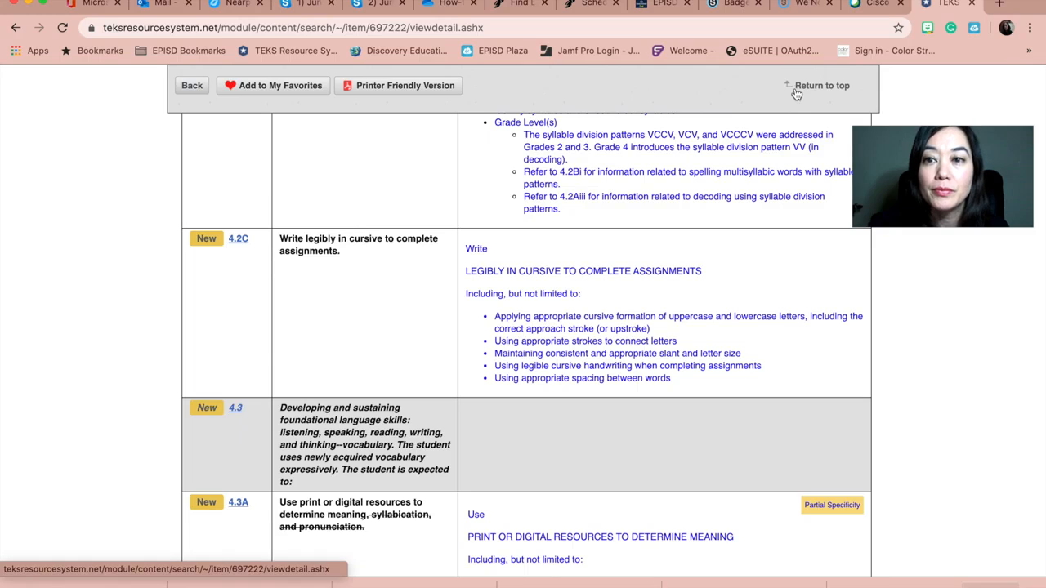
pyautogui.click(733, 6)
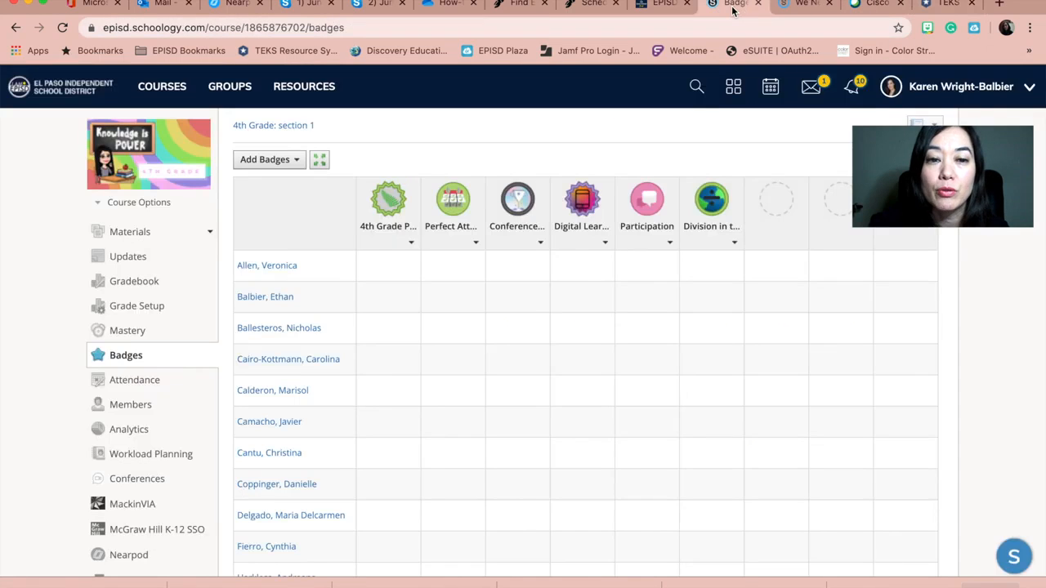
# - Start creating a new badge for the 4th Grade course
pyautogui.click(297, 160)
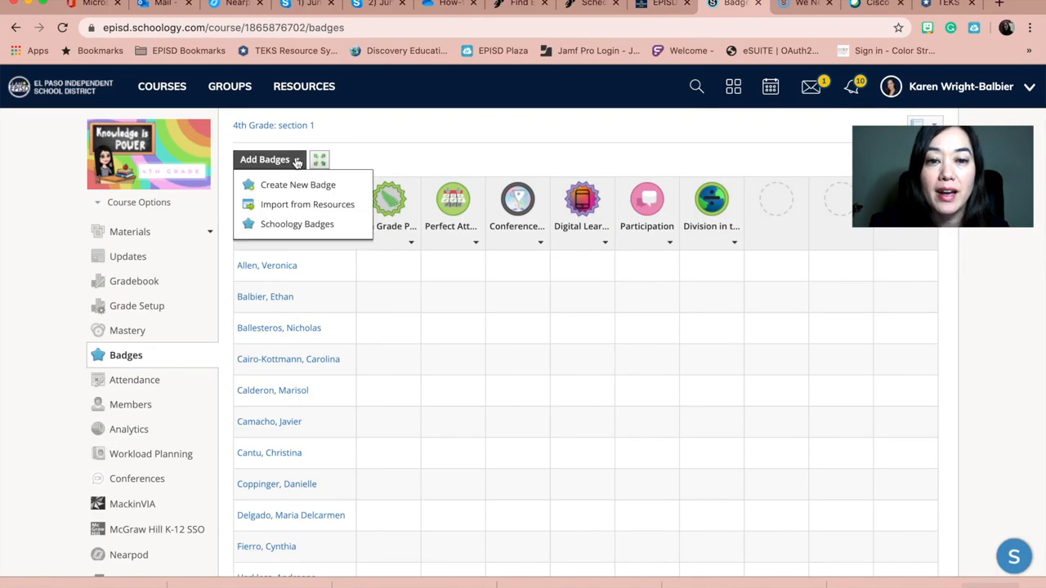
pyautogui.moveTo(469, 190)
pyautogui.click(477, 152)
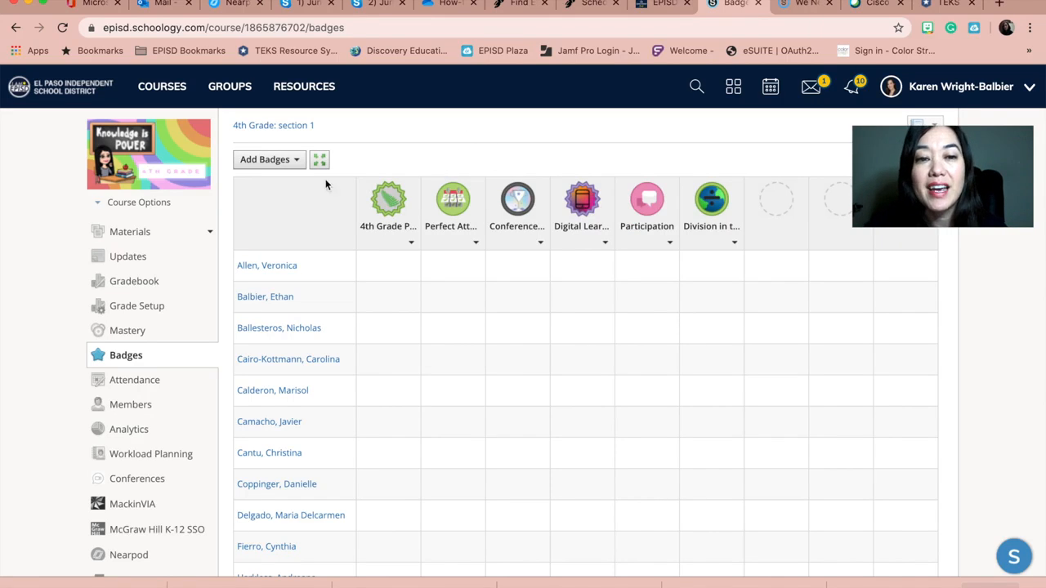
pyautogui.click(266, 159)
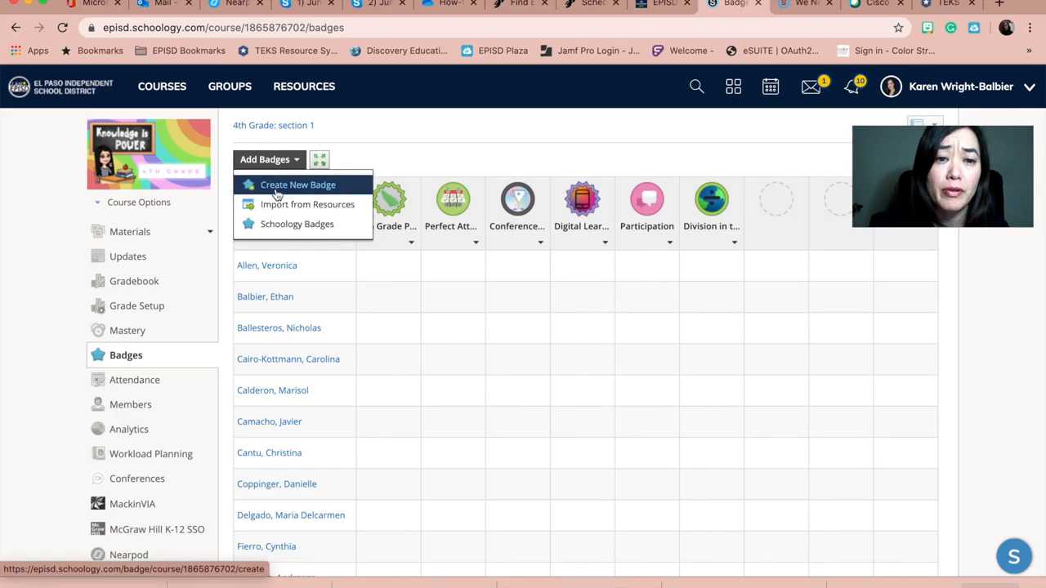
pyautogui.click(278, 194)
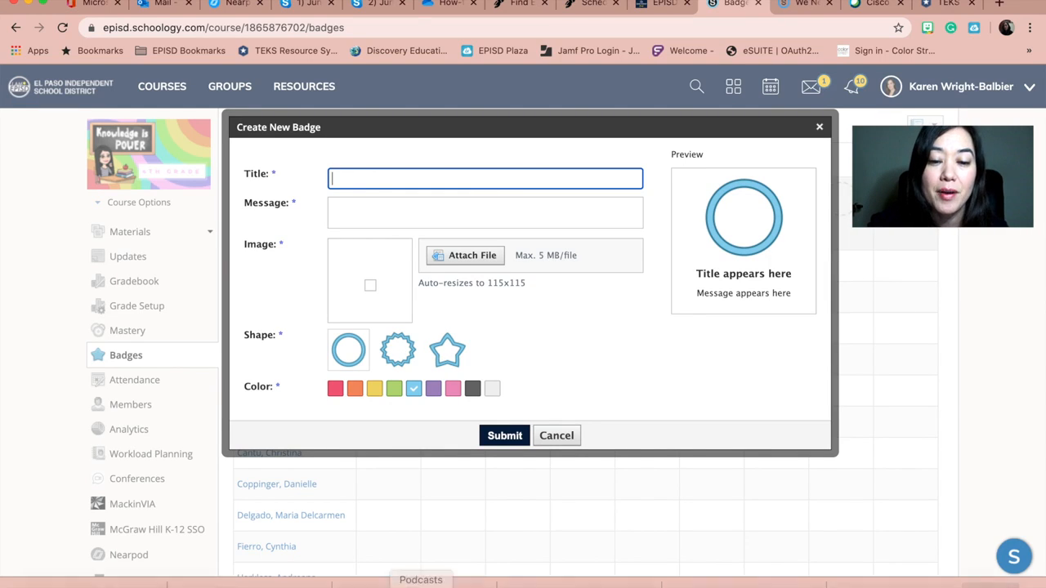
# - Switch to Keynote and create a new presentation with the Classic White theme
pyautogui.click(343, 583)
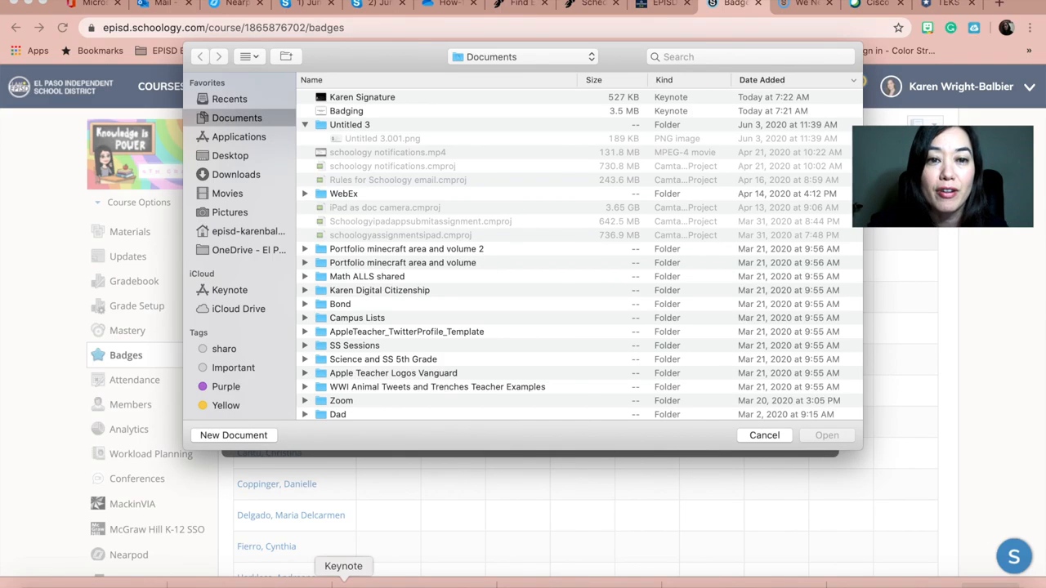
pyautogui.click(98, 0)
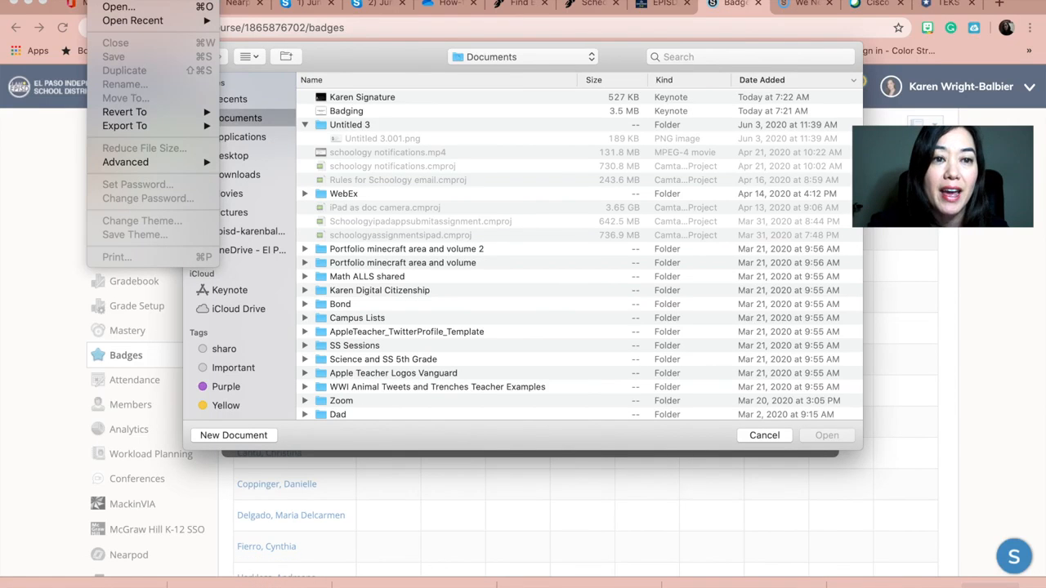
pyautogui.click(117, 0)
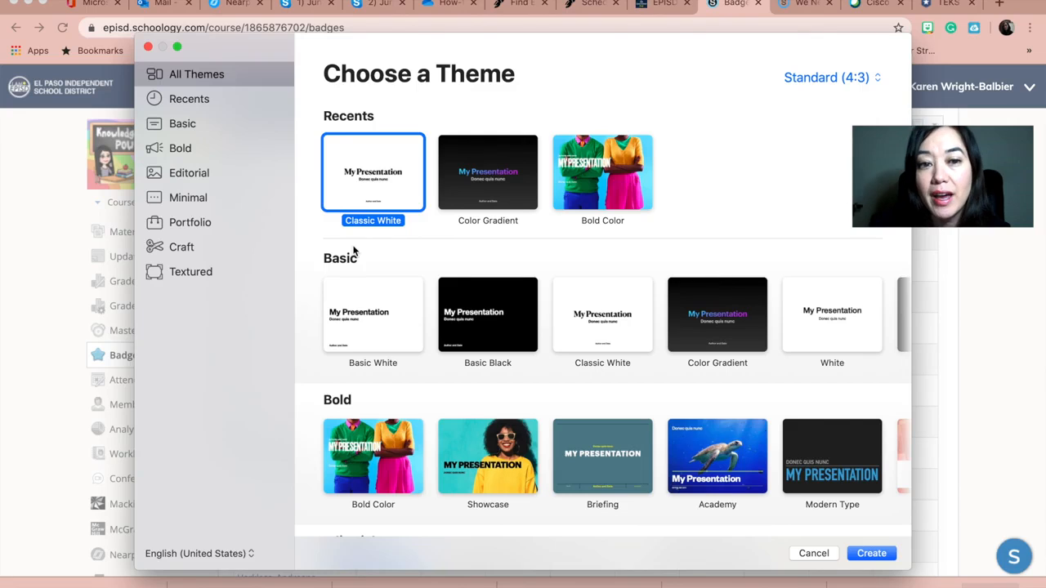
pyautogui.doubleClick(362, 160)
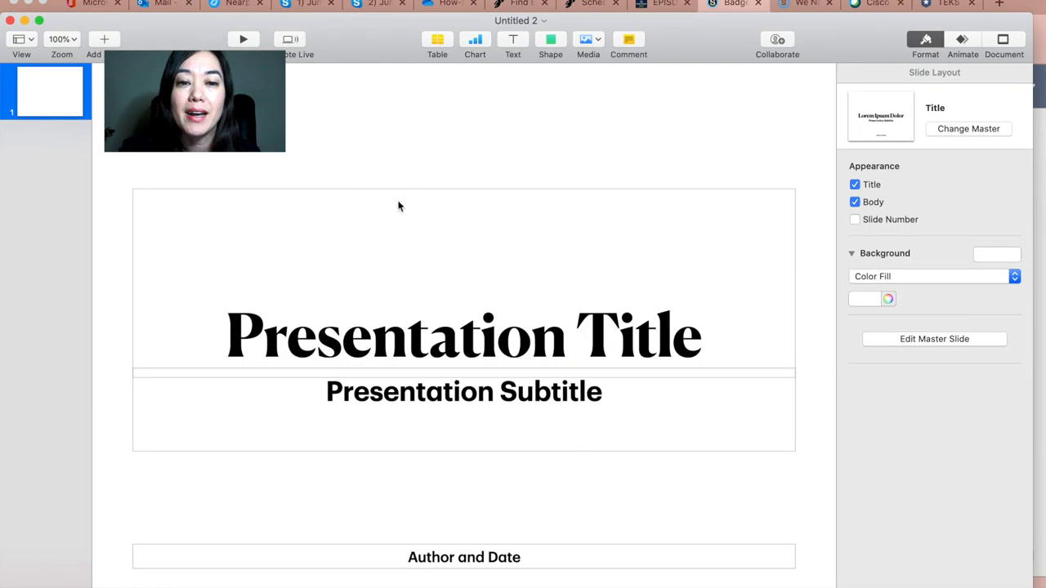
# - Delete the title, subtitle, and author and date placeholders from the first slide
pyautogui.click(435, 193)
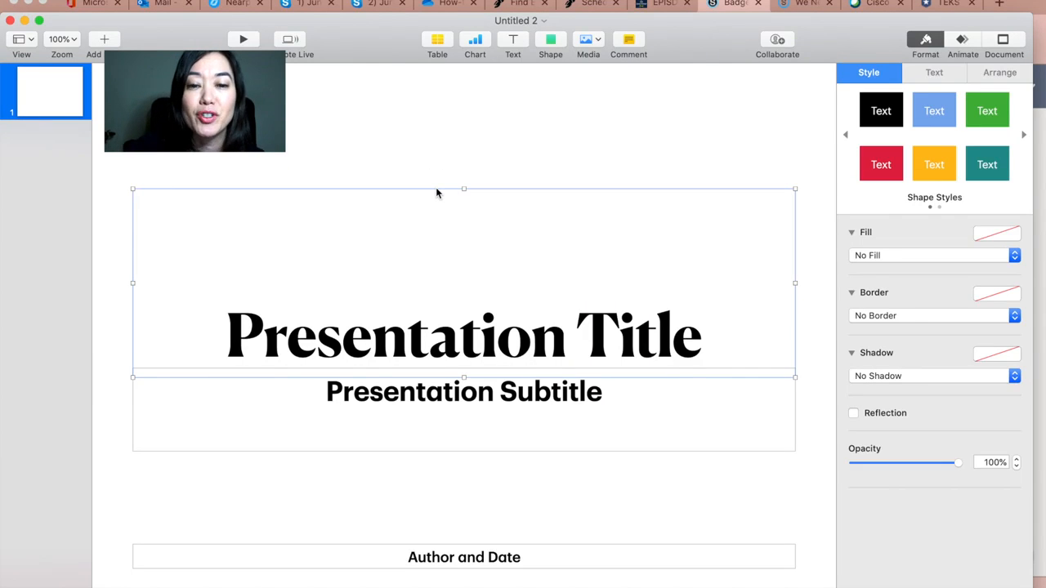
pyautogui.press('BackSpace')
pyautogui.click(439, 381)
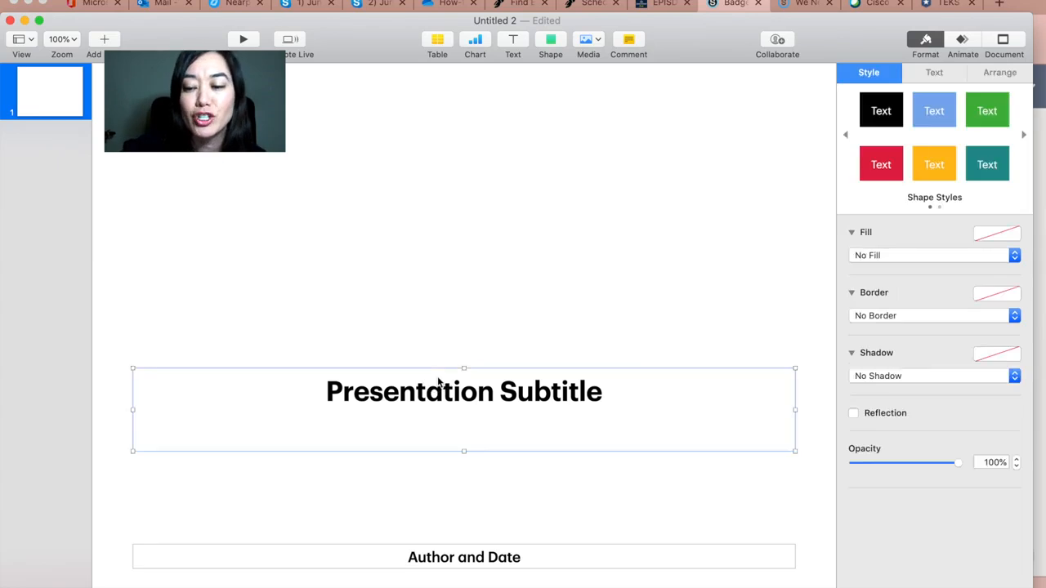
pyautogui.press('BackSpace')
pyautogui.click(458, 555)
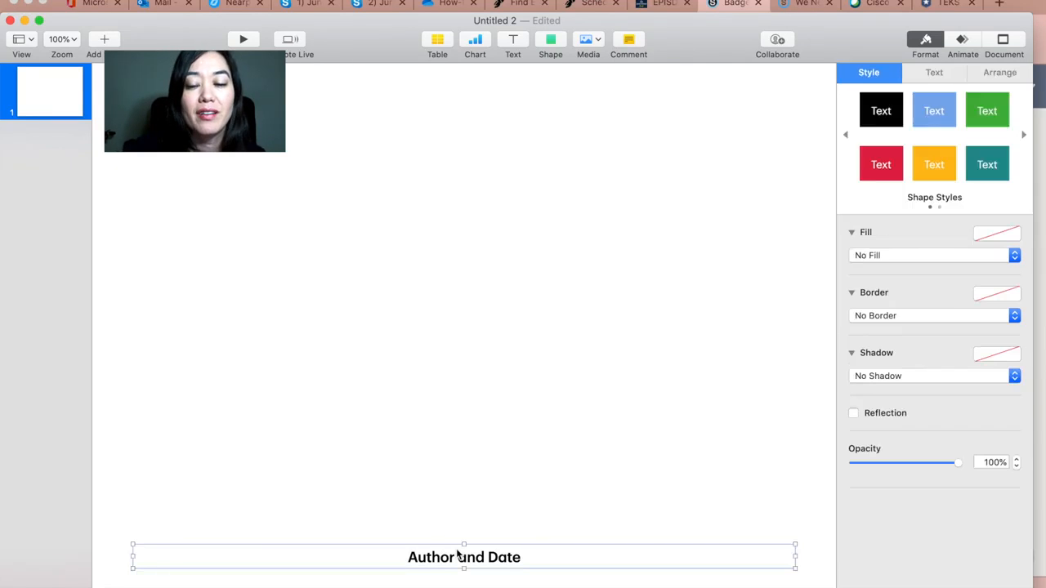
pyautogui.press('BackSpace')
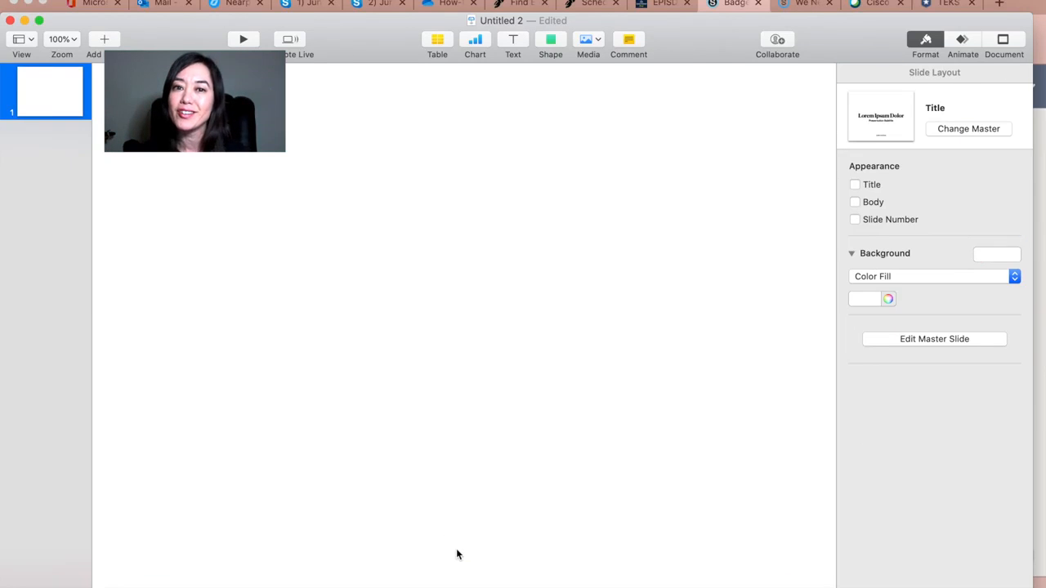
# - Insert a basic circle shape on the blank slide
pyautogui.click(555, 45)
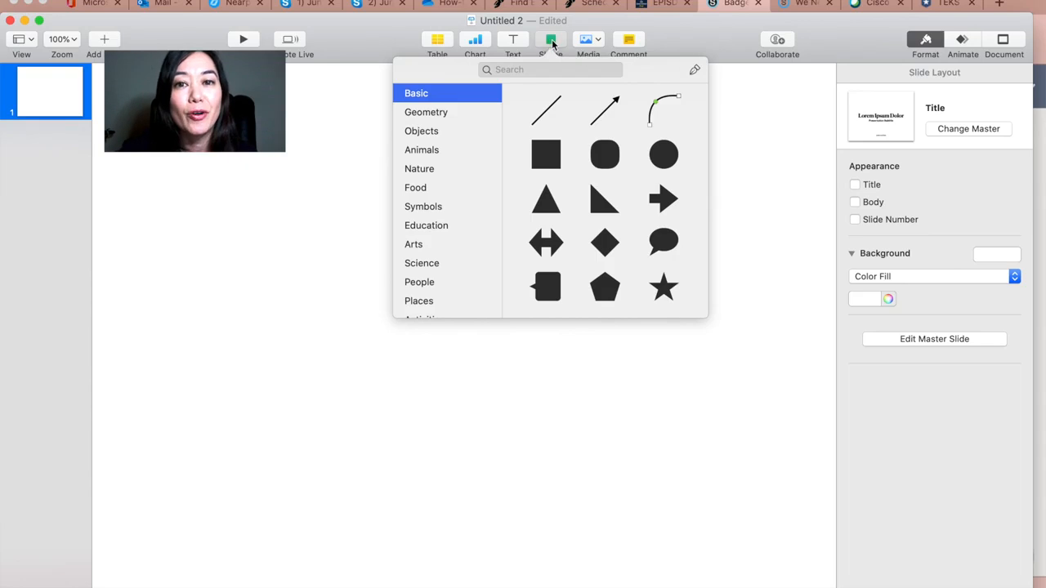
pyautogui.click(711, 20)
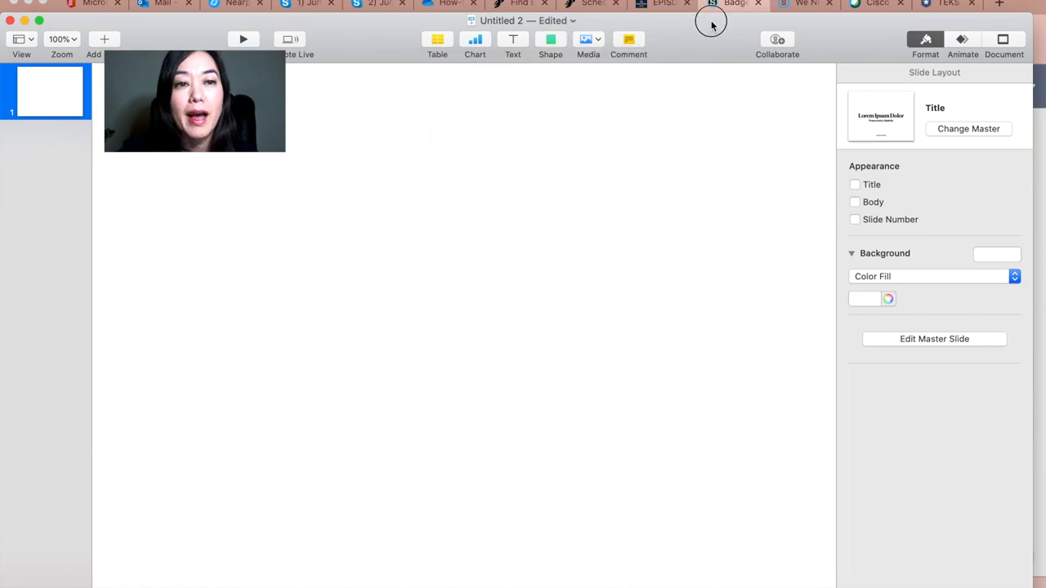
pyautogui.click(552, 15)
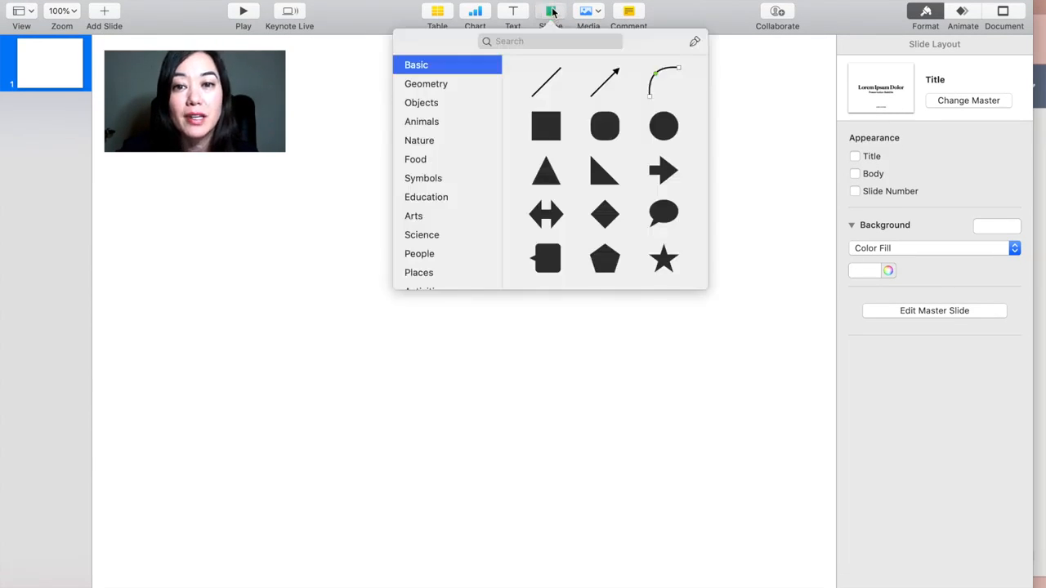
pyautogui.moveTo(663, 125); pyautogui.dragTo(284, 219)
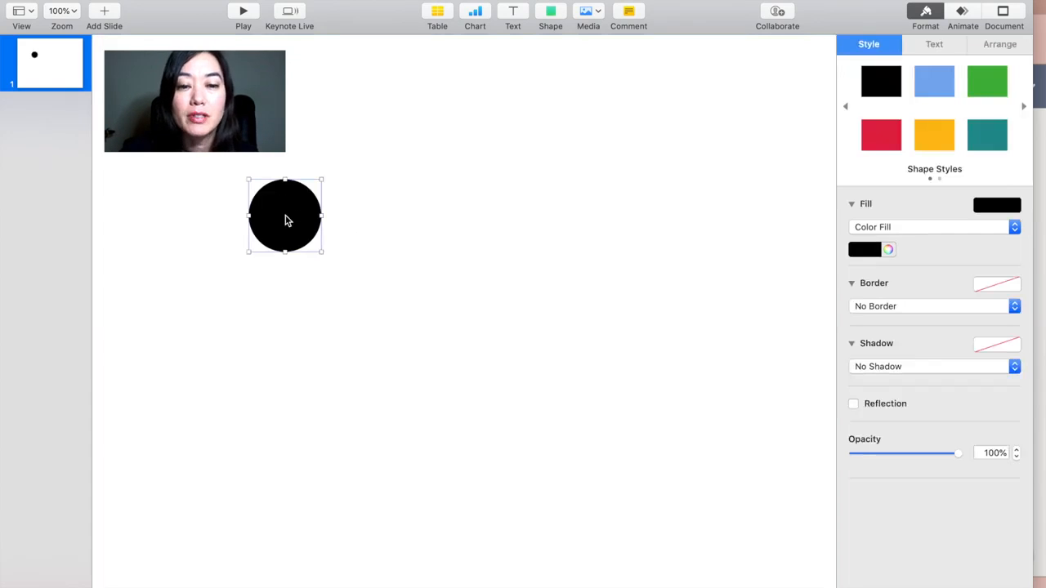
# - Enlarge the shape to a perfect circle of 688 pt and position it near the middle of the slide
pyautogui.moveTo(321, 252); pyautogui.dragTo(752, 586)
pyautogui.moveTo(586, 395); pyautogui.dragTo(569, 281)
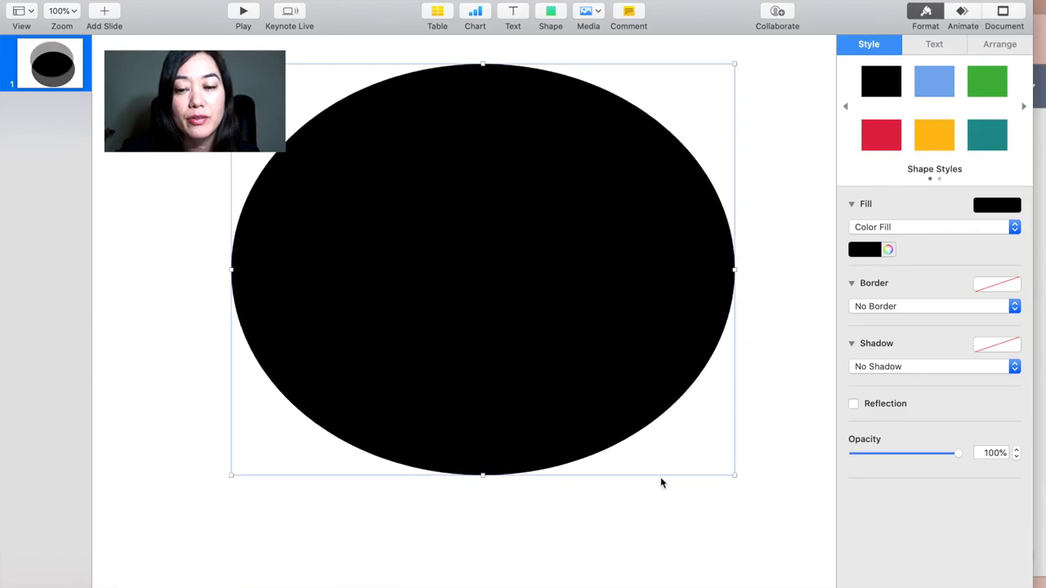
pyautogui.moveTo(734, 475); pyautogui.dragTo(729, 564)
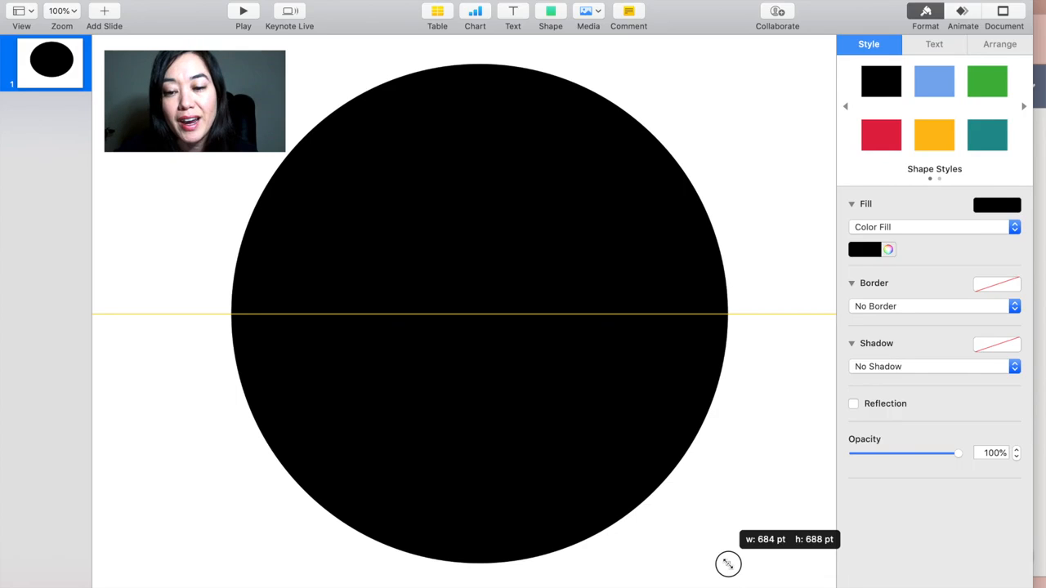
pyautogui.moveTo(728, 564); pyautogui.dragTo(730, 563)
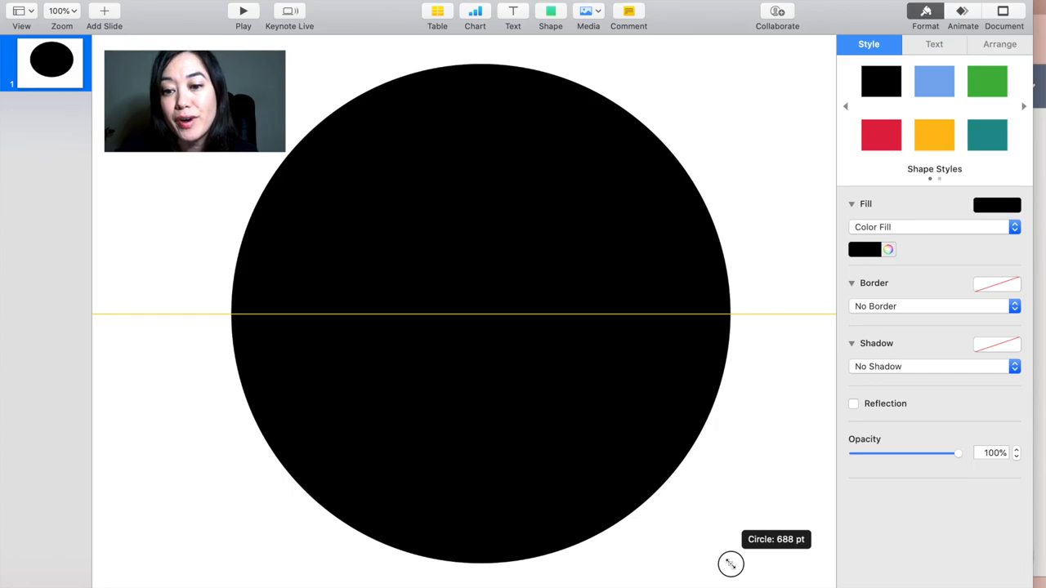
pyautogui.moveTo(730, 563); pyautogui.dragTo(731, 564)
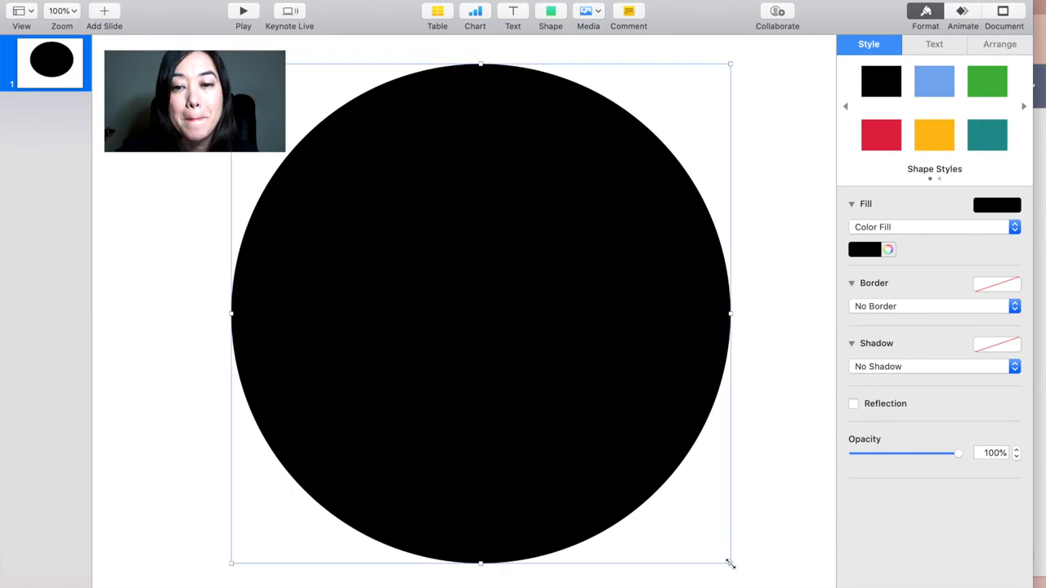
pyautogui.click(799, 383)
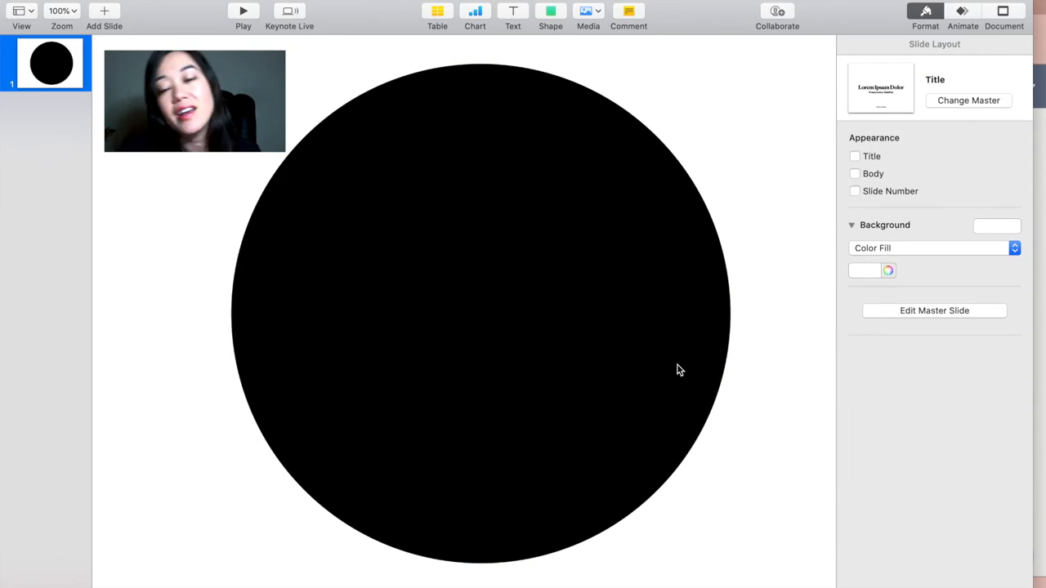
# - Apply the orange shape style to the circle and change its fill to the light yellow preset color
pyautogui.click(601, 302)
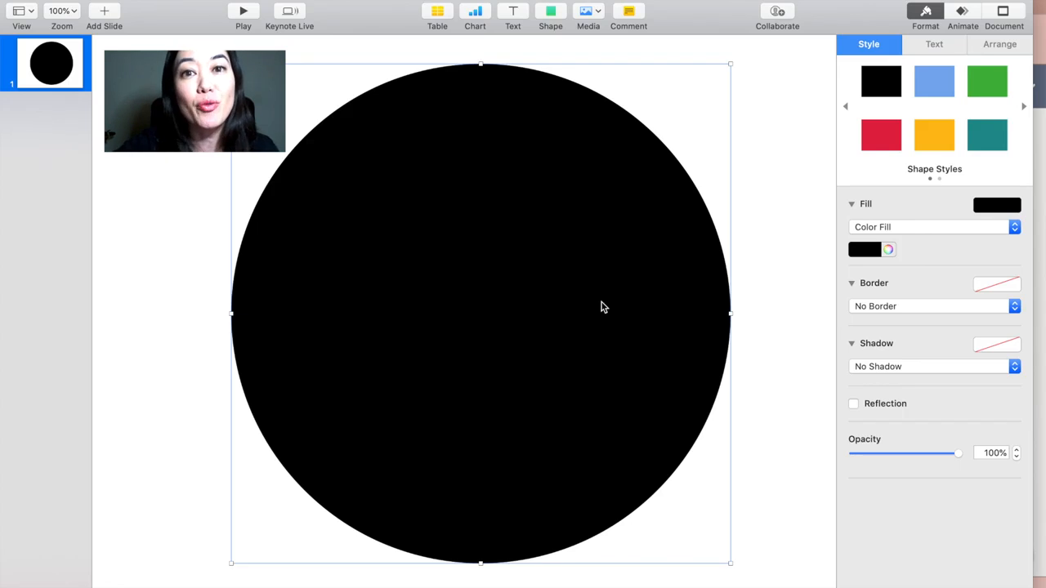
pyautogui.click(930, 129)
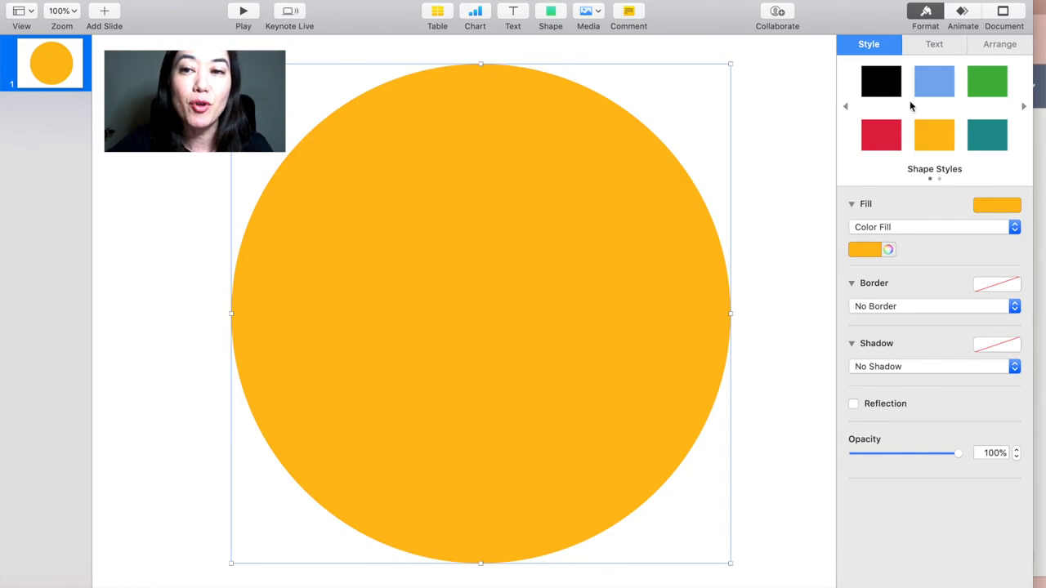
pyautogui.click(1012, 206)
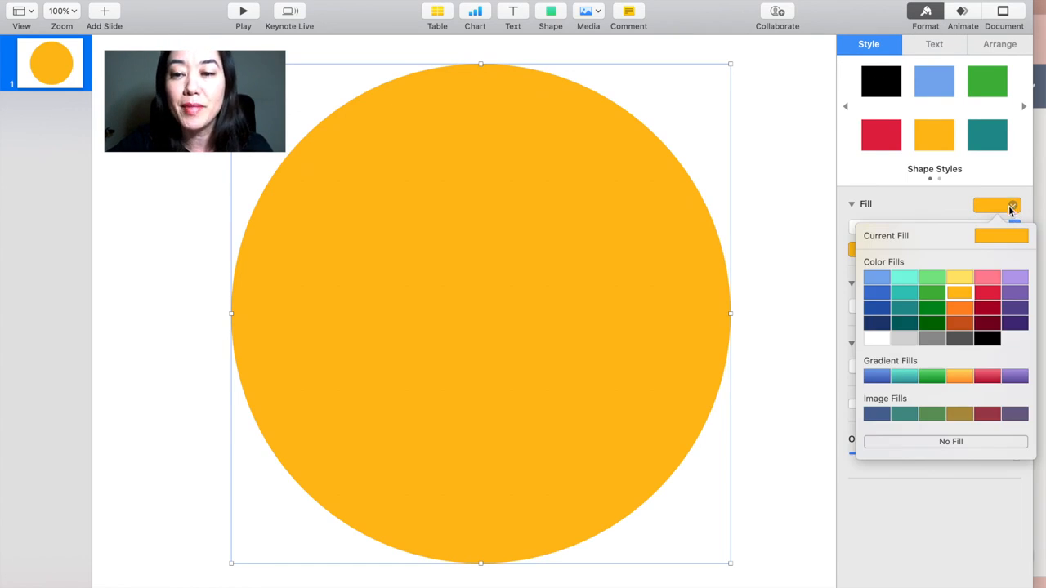
pyautogui.click(959, 279)
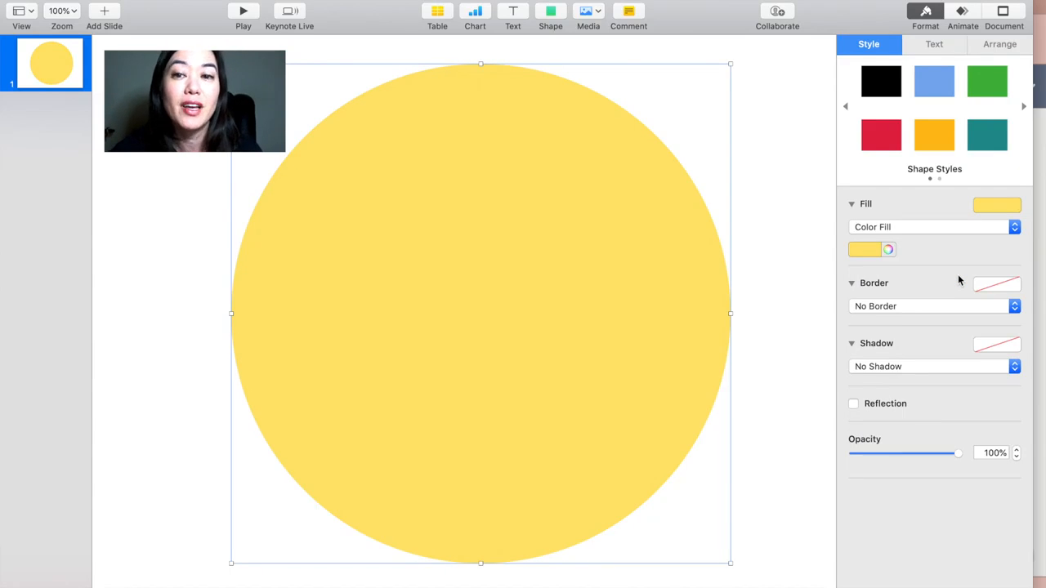
# - Fill the circle with the Banana pencil color, review the other color picker modes, and close the picker
pyautogui.click(889, 252)
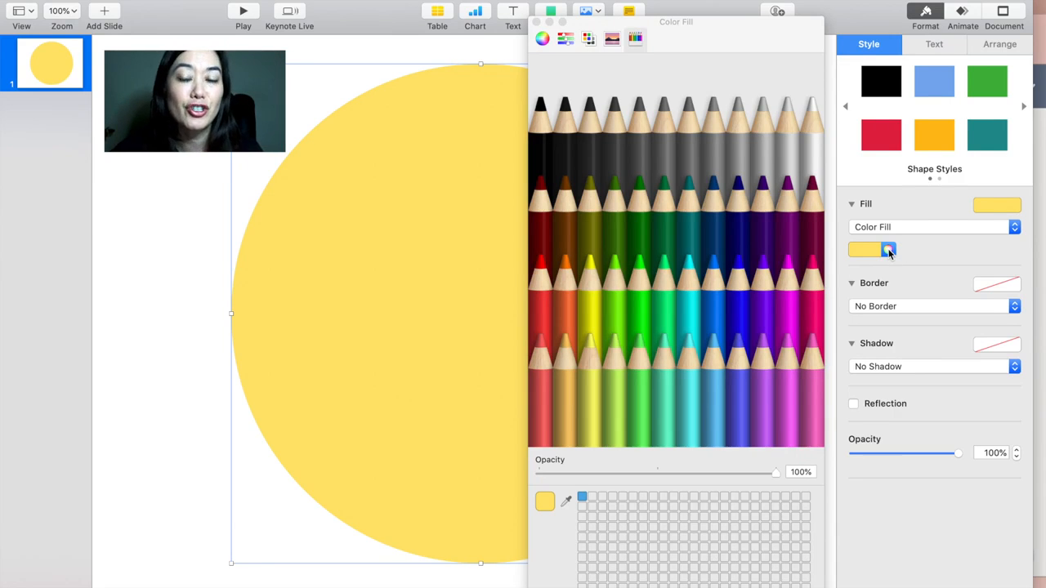
pyautogui.click(587, 389)
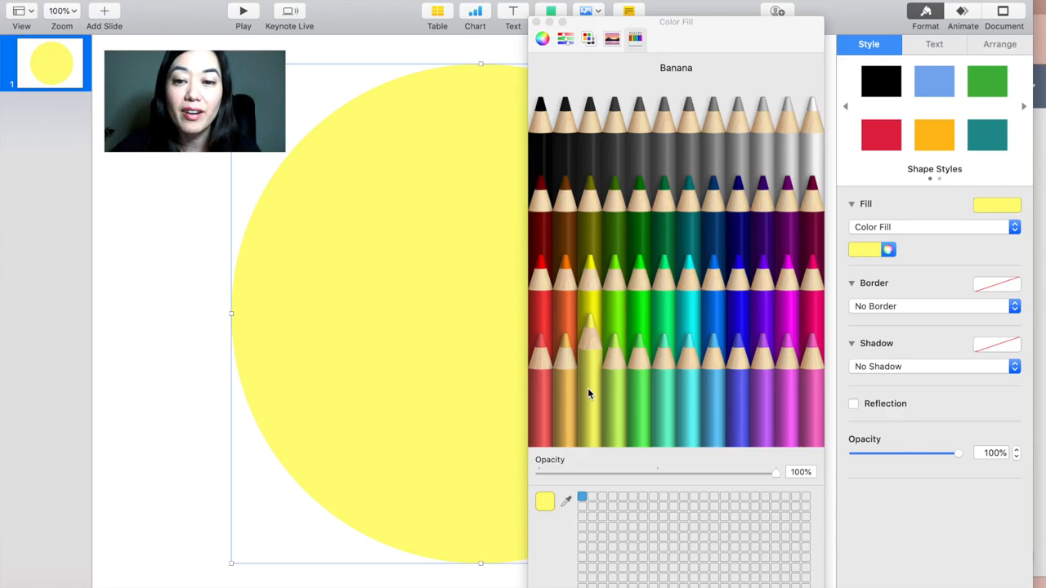
pyautogui.click(889, 250)
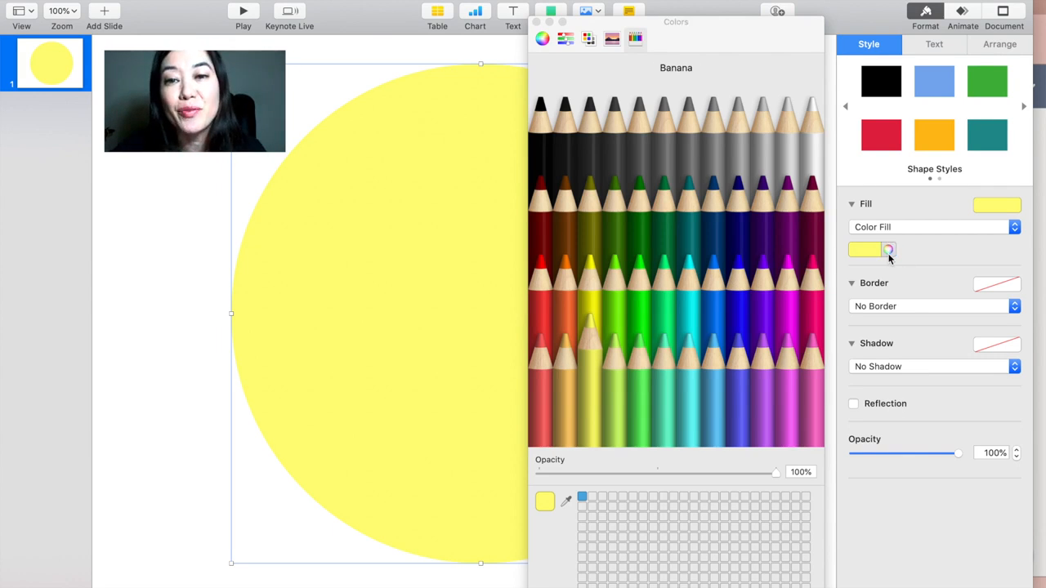
pyautogui.click(541, 40)
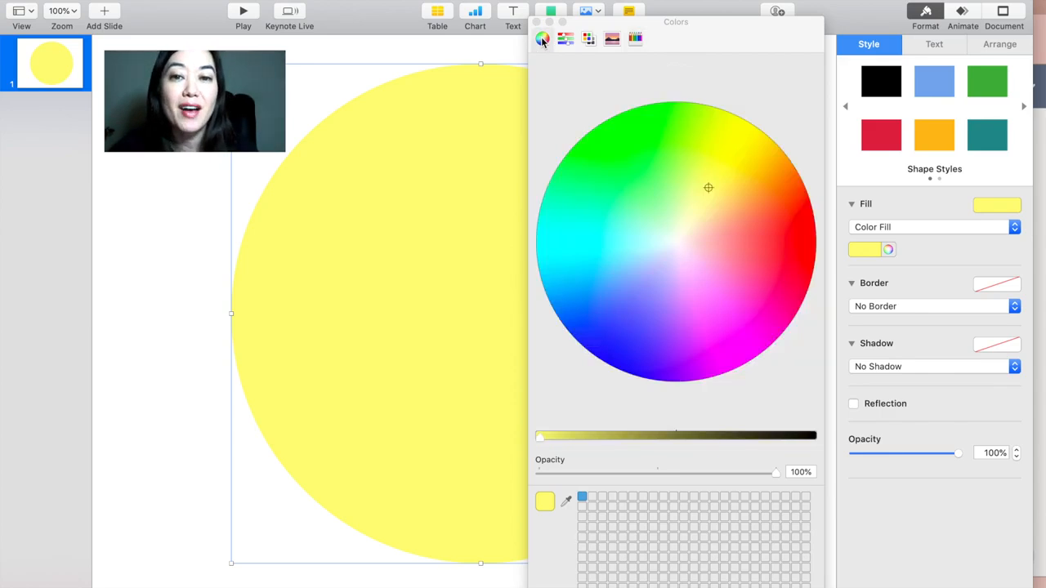
pyautogui.click(566, 42)
pyautogui.click(587, 41)
pyautogui.click(611, 43)
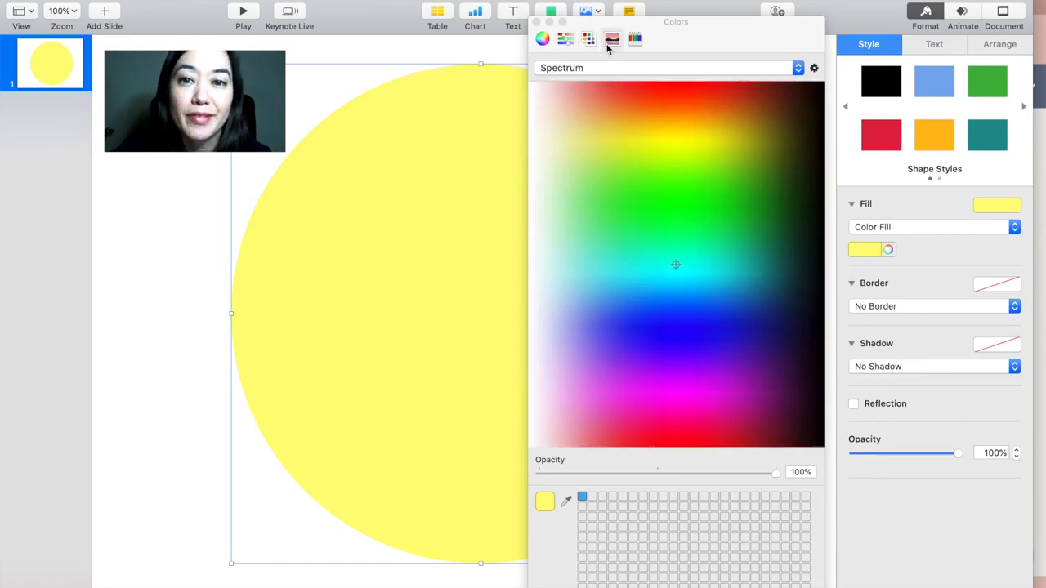
pyautogui.click(631, 47)
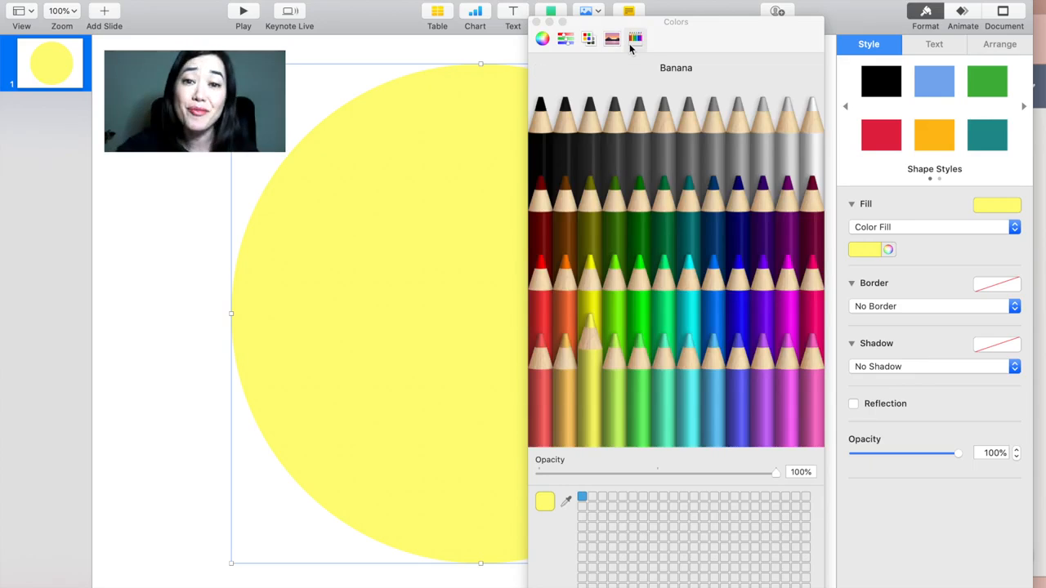
pyautogui.click(537, 22)
pyautogui.click(788, 121)
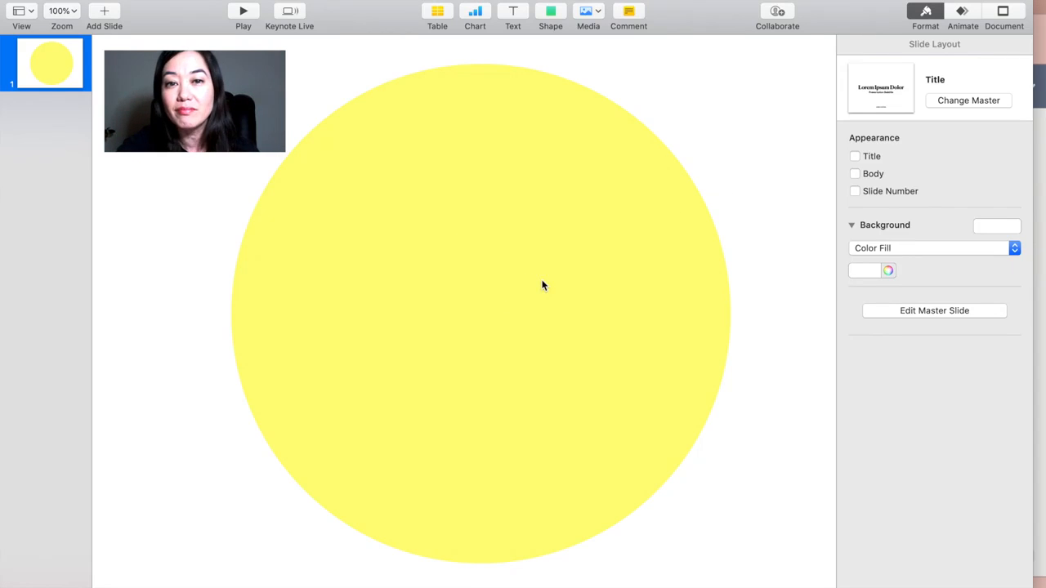
# - Browse the shape library's Geometry, Objects and Basic categories, search it for "penci" and insert the Pencil shape
pyautogui.click(551, 11)
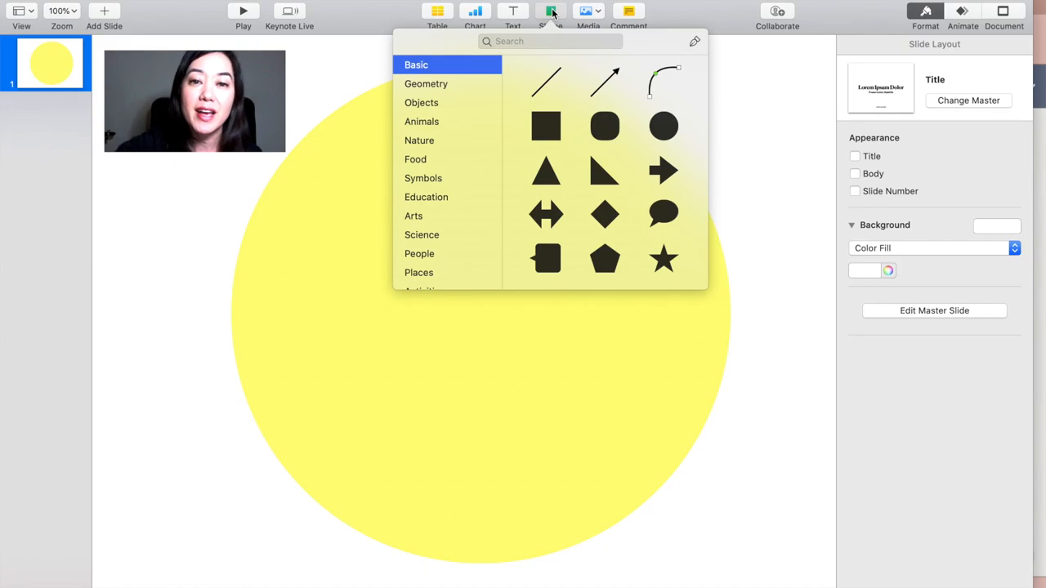
pyautogui.click(547, 41)
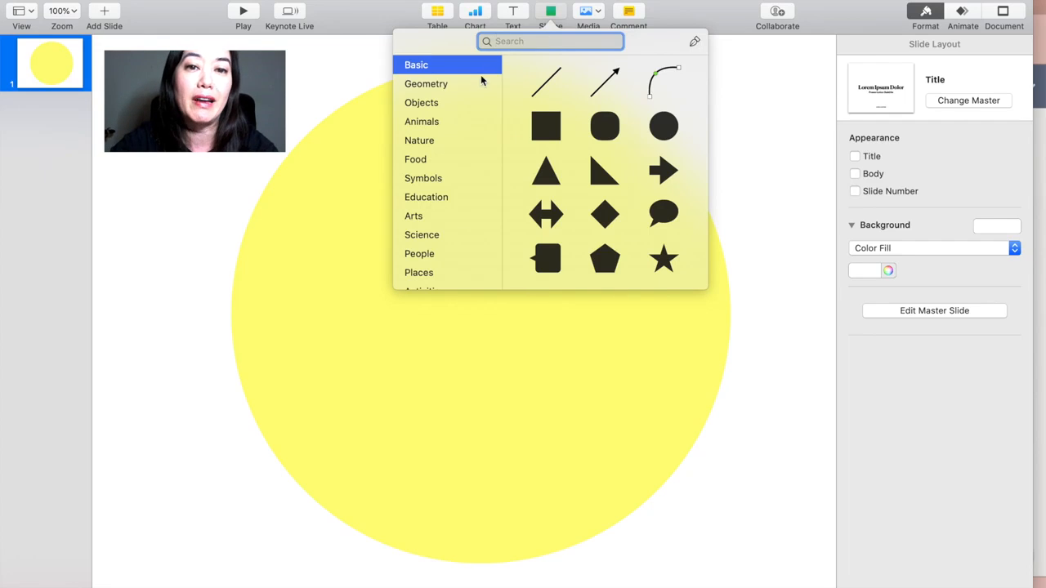
pyautogui.click(450, 84)
pyautogui.click(448, 103)
pyautogui.click(435, 66)
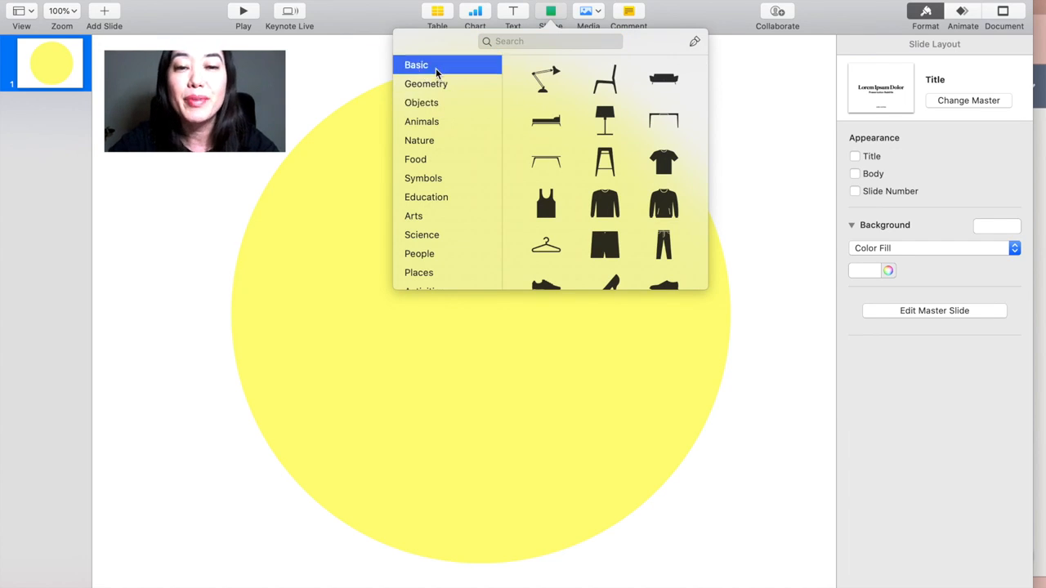
pyautogui.click(541, 42)
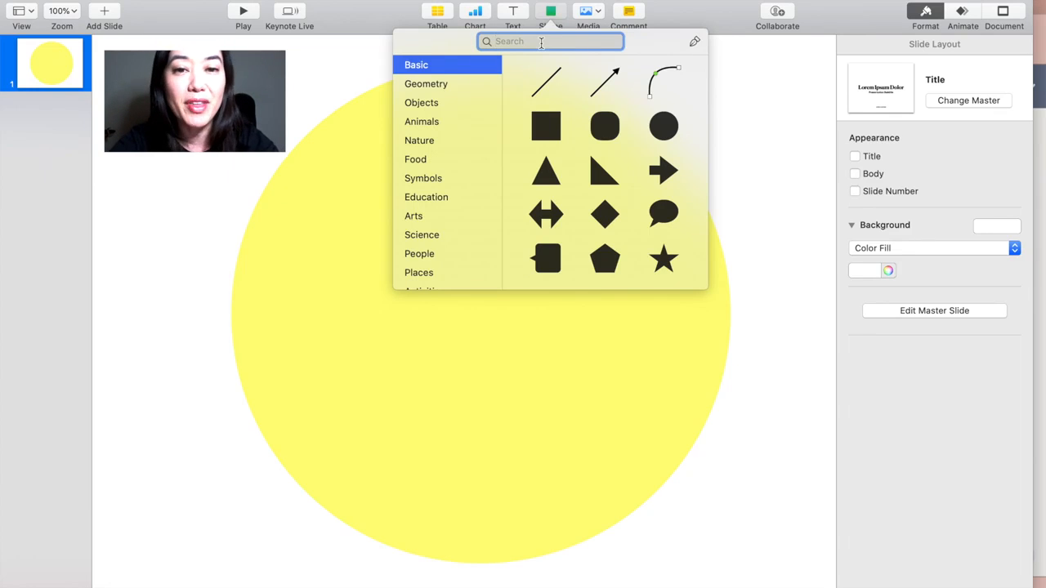
pyautogui.write('pe')
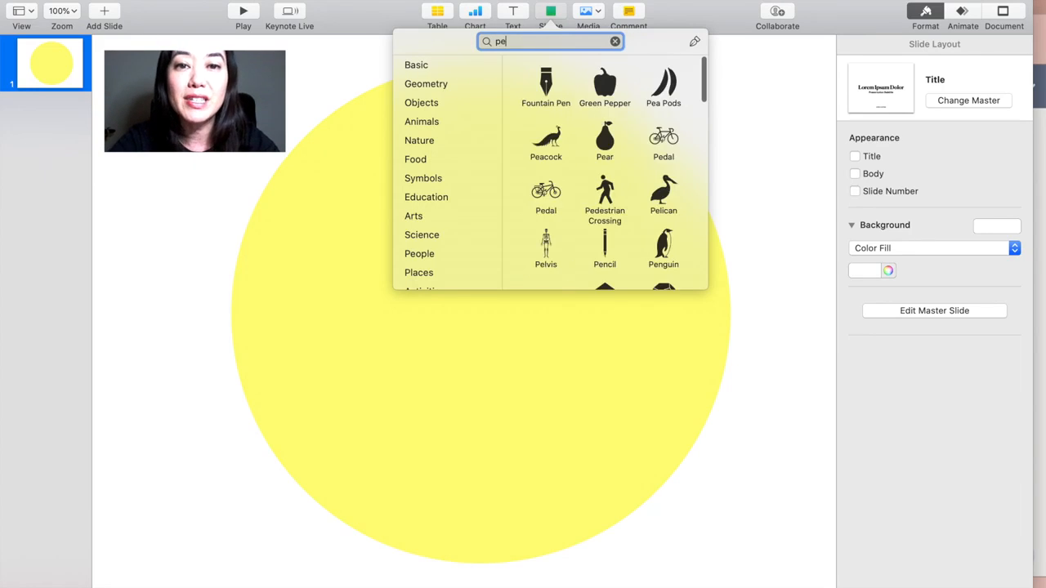
pyautogui.write('nci')
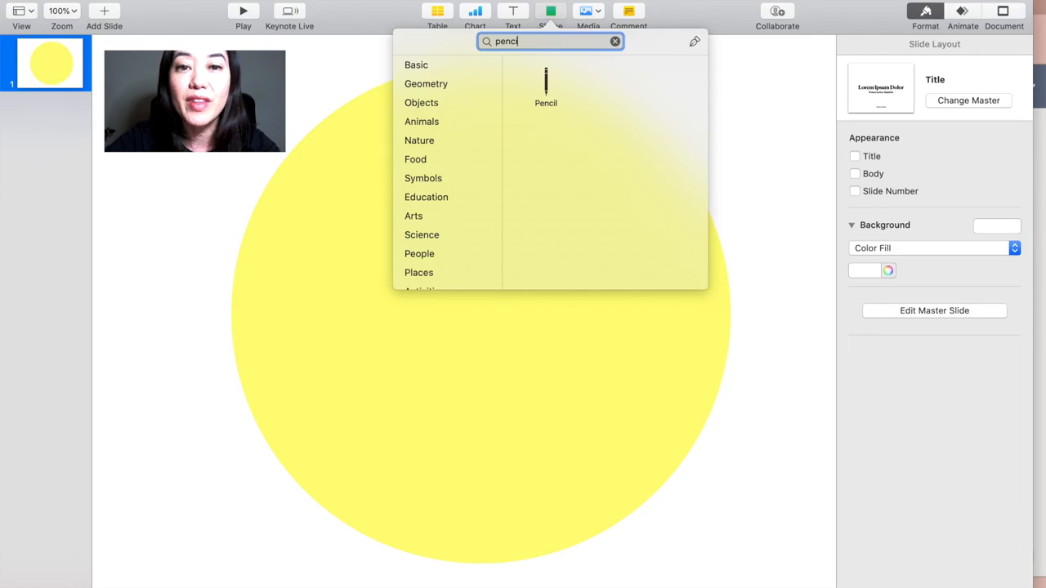
pyautogui.click(548, 81)
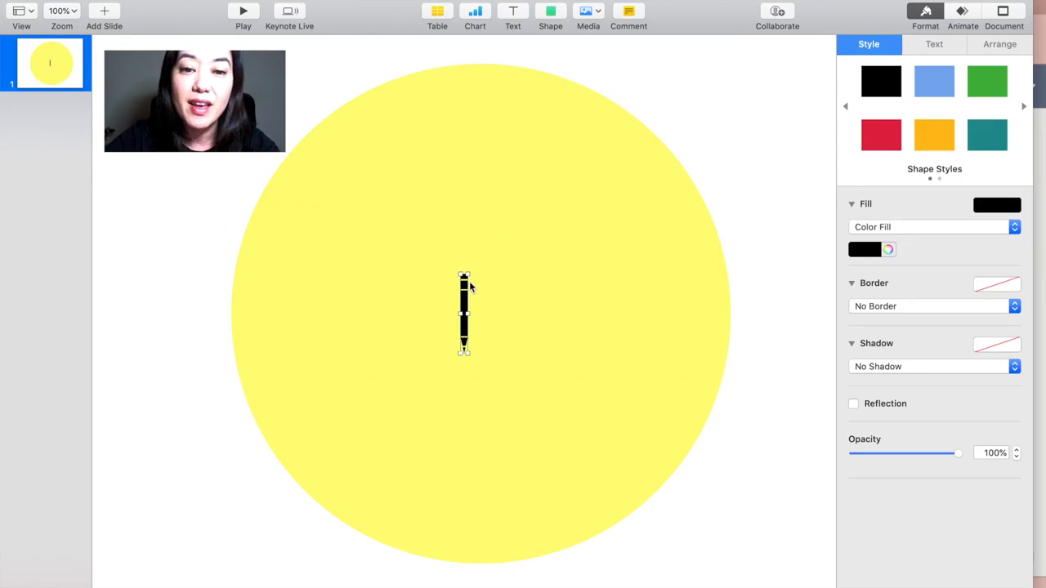
# - Enlarge the pencil to about 24 by 254 pt and place it in the upper-right part of the circle
pyautogui.moveTo(470, 286)
pyautogui.mouseDown()
pyautogui.moveTo(397, 273)
pyautogui.moveTo(466, 164)
pyautogui.mouseUp()
pyautogui.moveTo(404, 234); pyautogui.dragTo(362, 256)
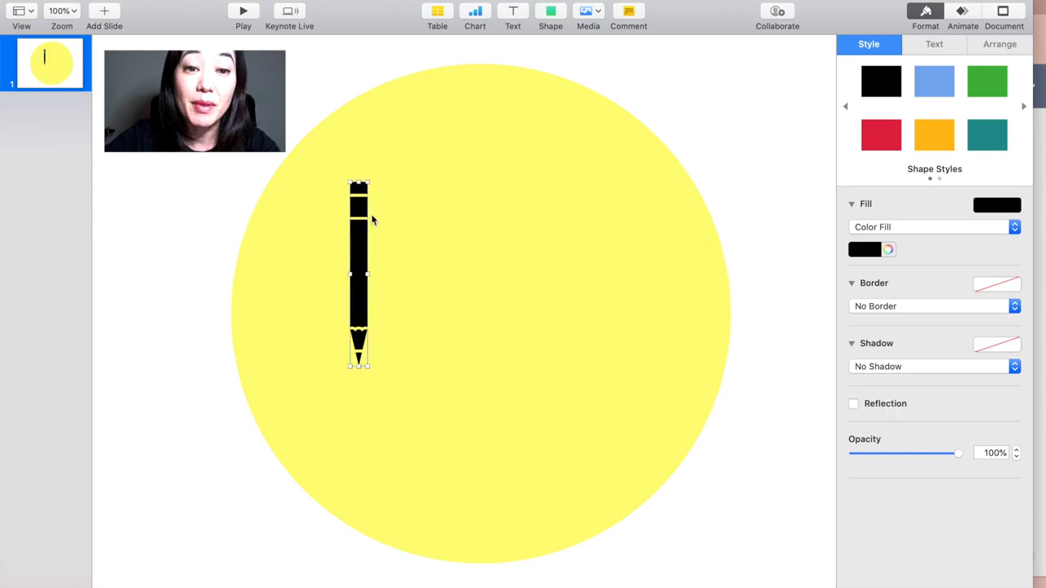
pyautogui.moveTo(357, 234); pyautogui.dragTo(617, 207)
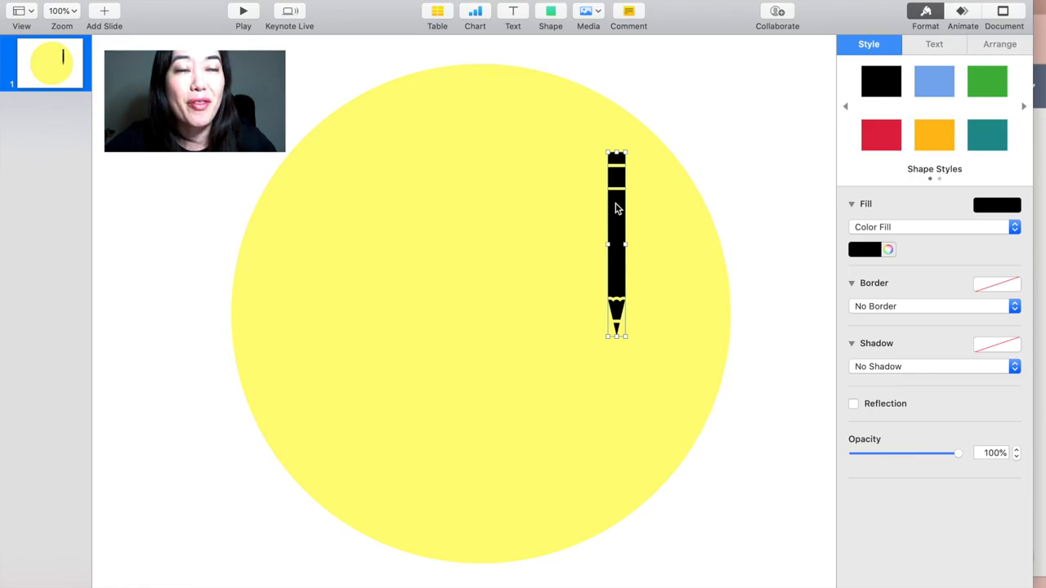
# - Rotate the pencil to about 323.4° so its tip points down-left, and reposition it at about X 626 pt, Y 228 pt
pyautogui.click(998, 47)
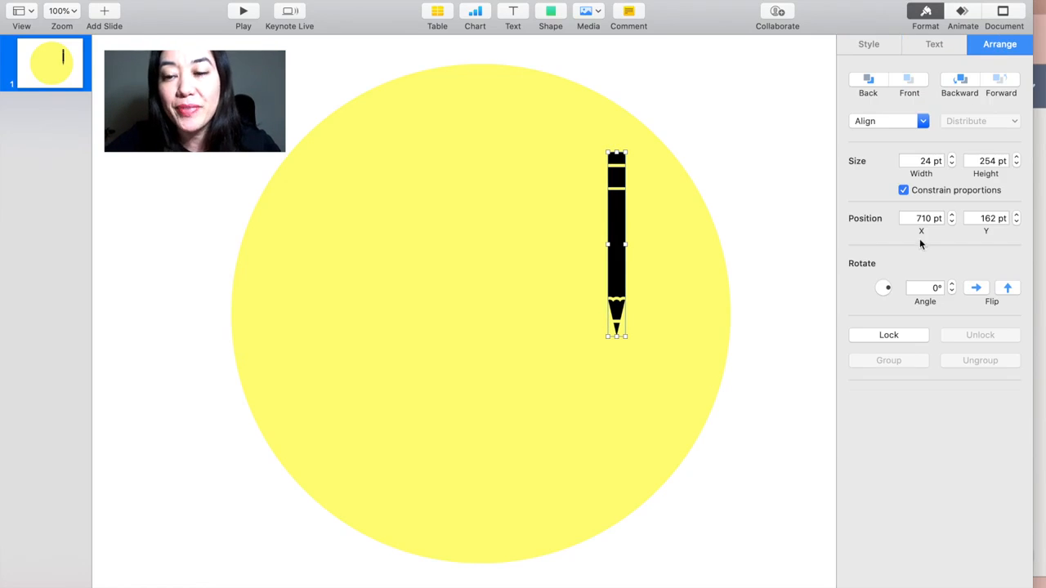
pyautogui.moveTo(889, 291); pyautogui.dragTo(889, 296)
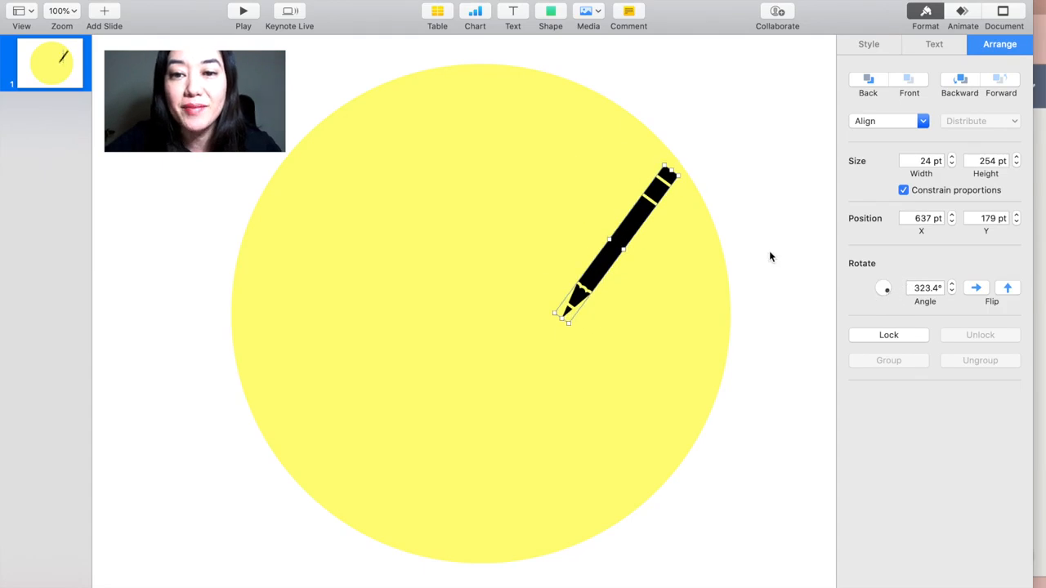
pyautogui.moveTo(638, 233); pyautogui.dragTo(626, 264)
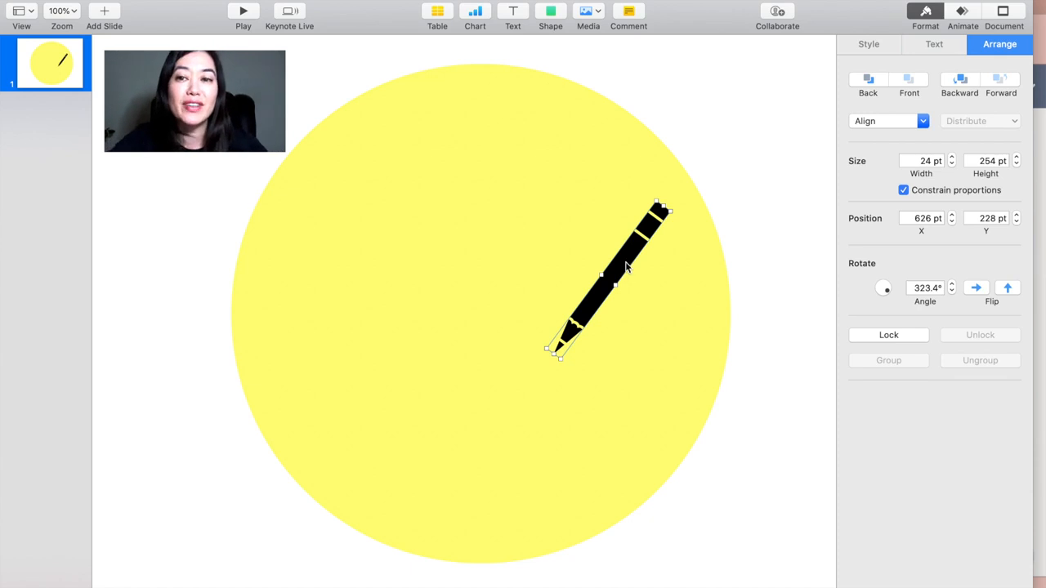
pyautogui.click(625, 264)
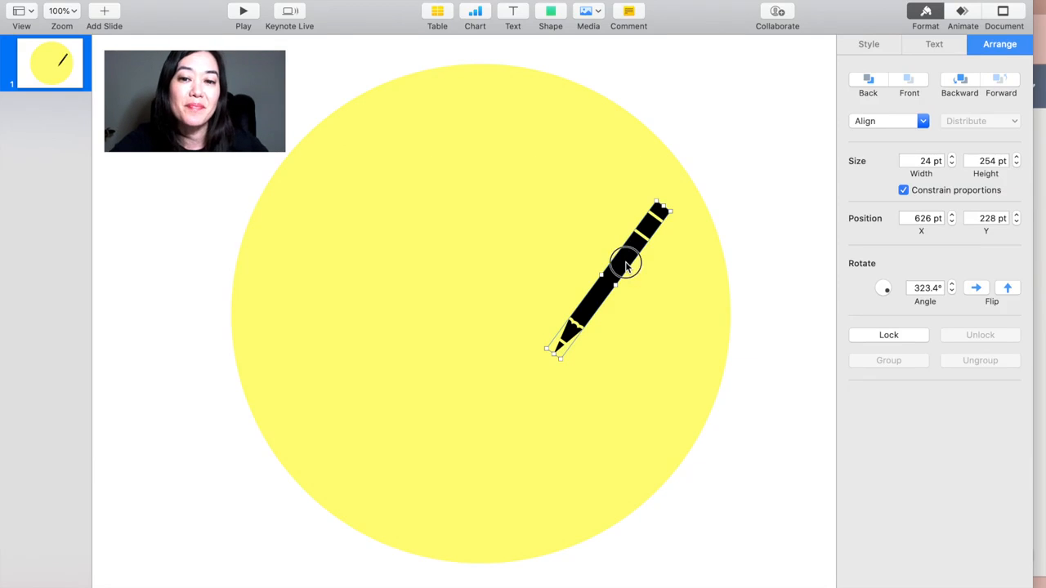
# - Try the orange shape style on the pencil, then apply the light blue shape style
pyautogui.click(927, 16)
pyautogui.click(927, 13)
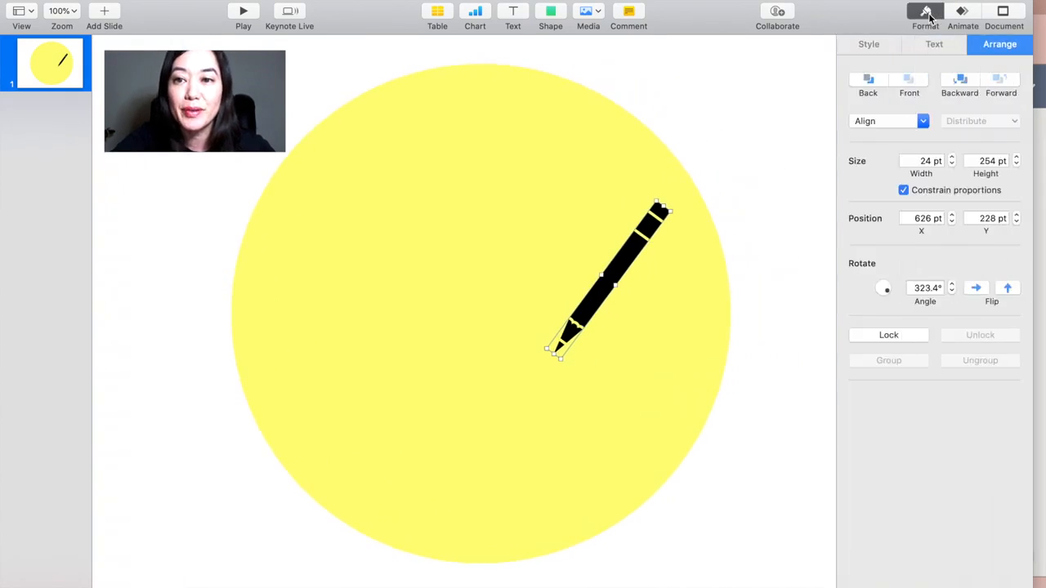
pyautogui.click(876, 46)
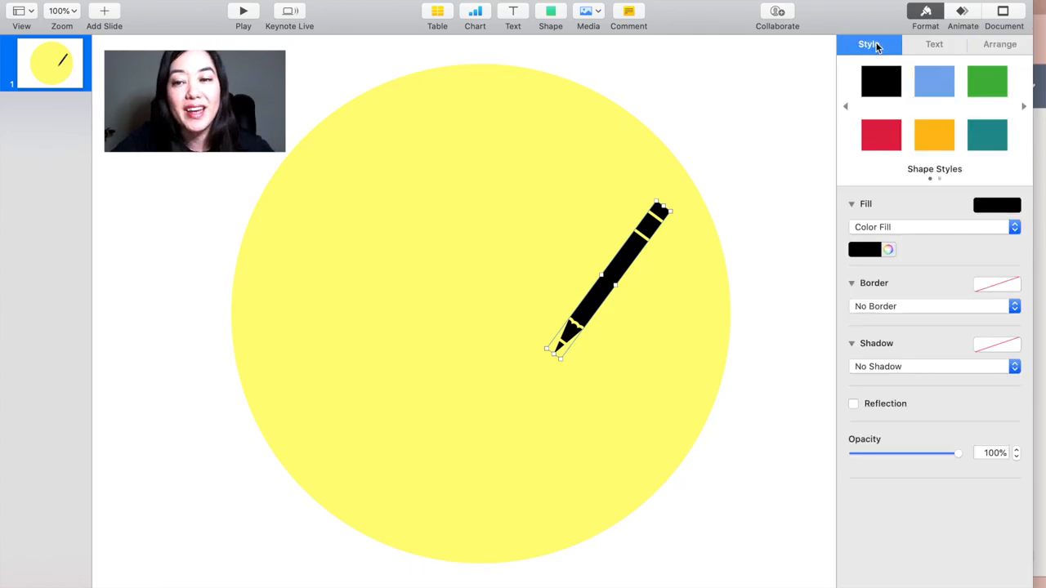
pyautogui.click(936, 143)
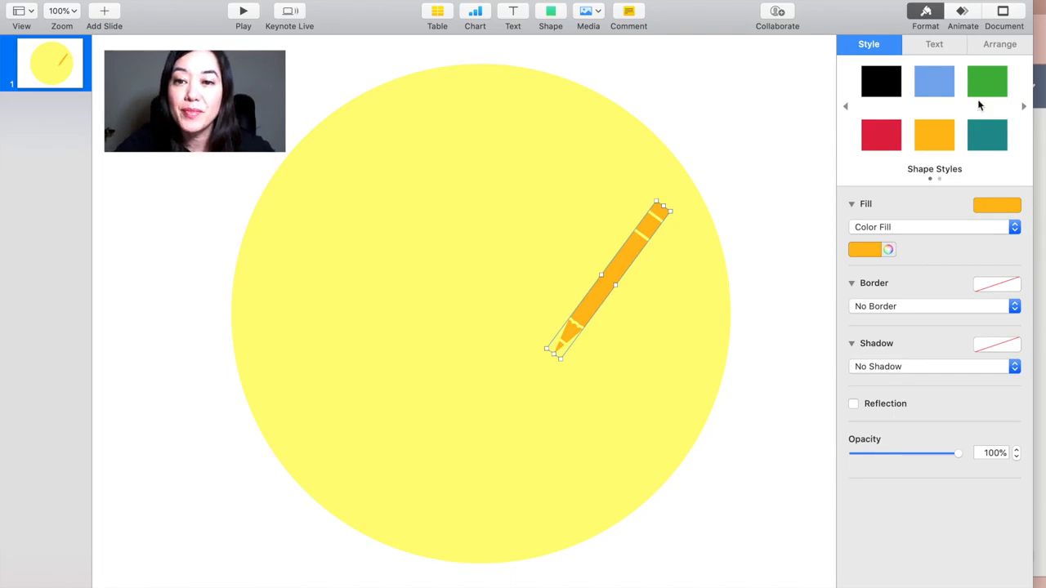
pyautogui.click(941, 85)
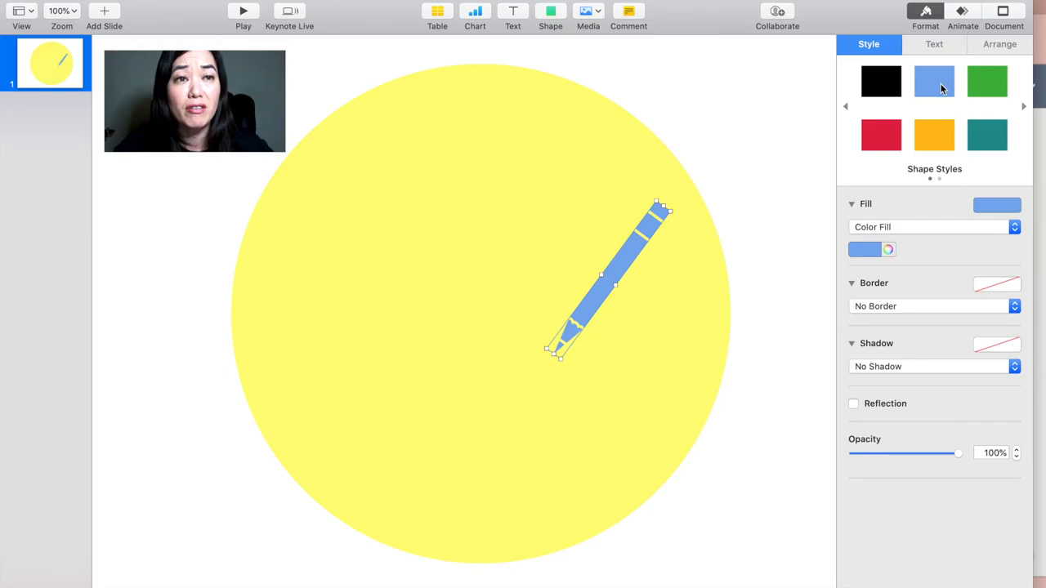
# - Enlarge the pencil toward the circle's center and break it apart into separate pieces
pyautogui.moveTo(562, 356); pyautogui.dragTo(533, 404)
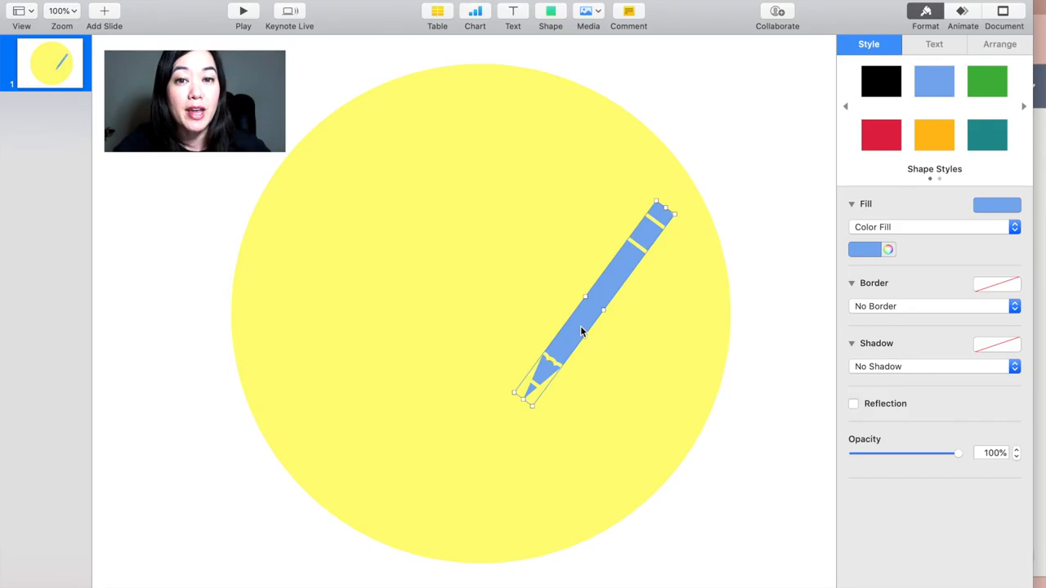
pyautogui.rightClick(581, 331)
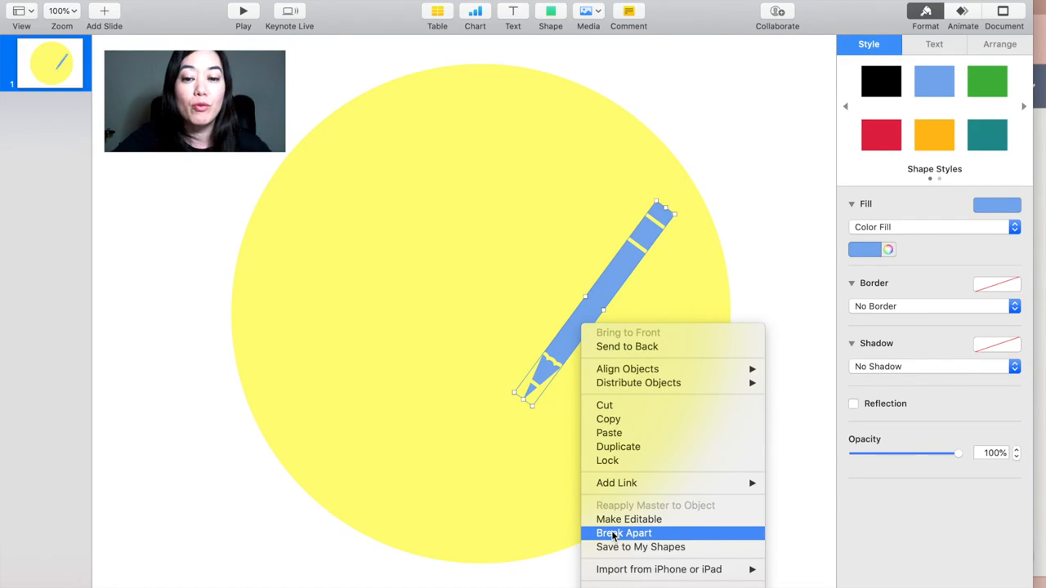
pyautogui.click(667, 534)
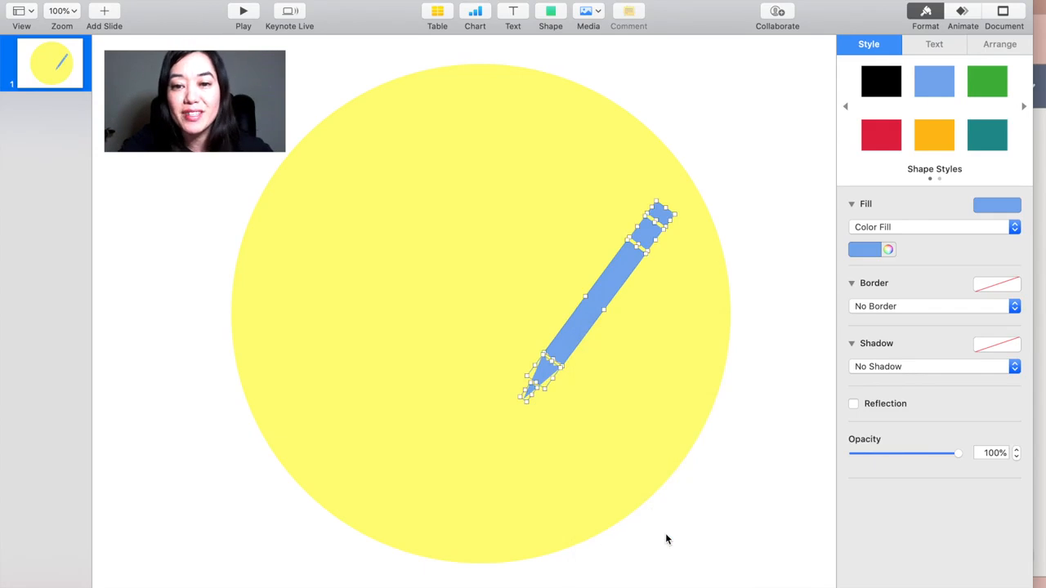
pyautogui.click(628, 408)
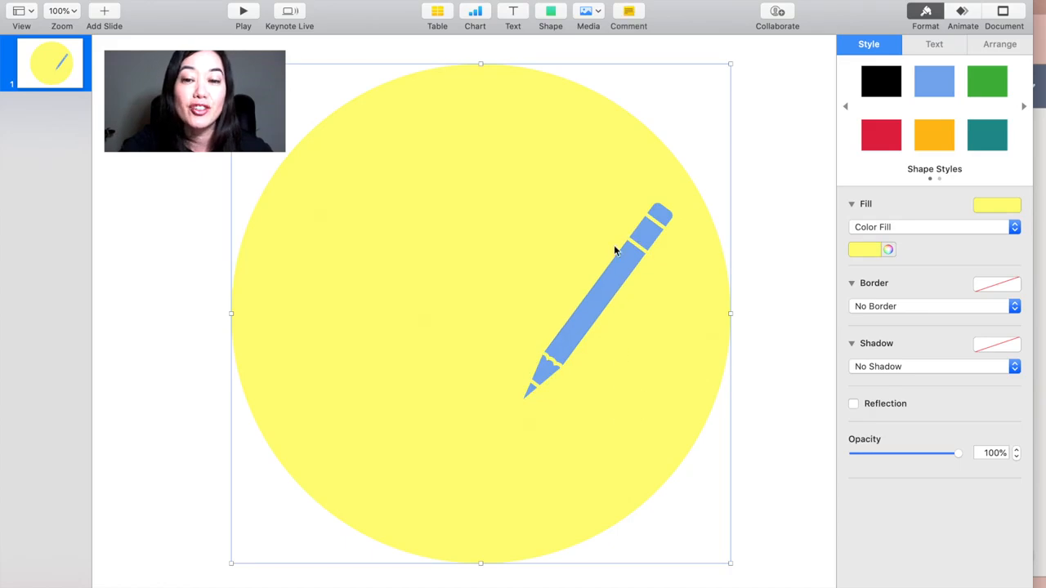
# - Fill the pencil's eraser piece with the light pink preset color
pyautogui.click(662, 217)
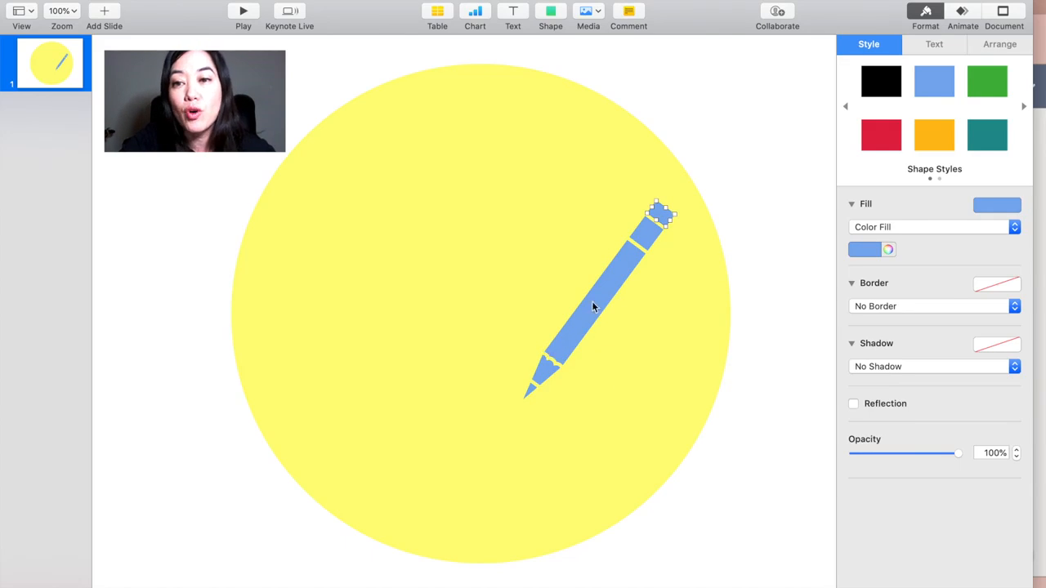
pyautogui.click(990, 205)
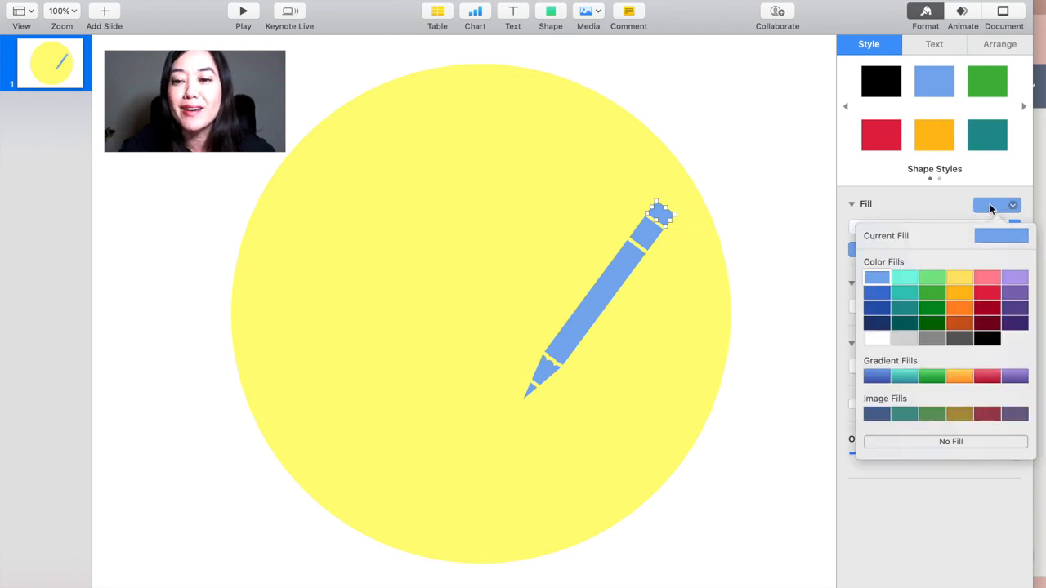
pyautogui.click(984, 281)
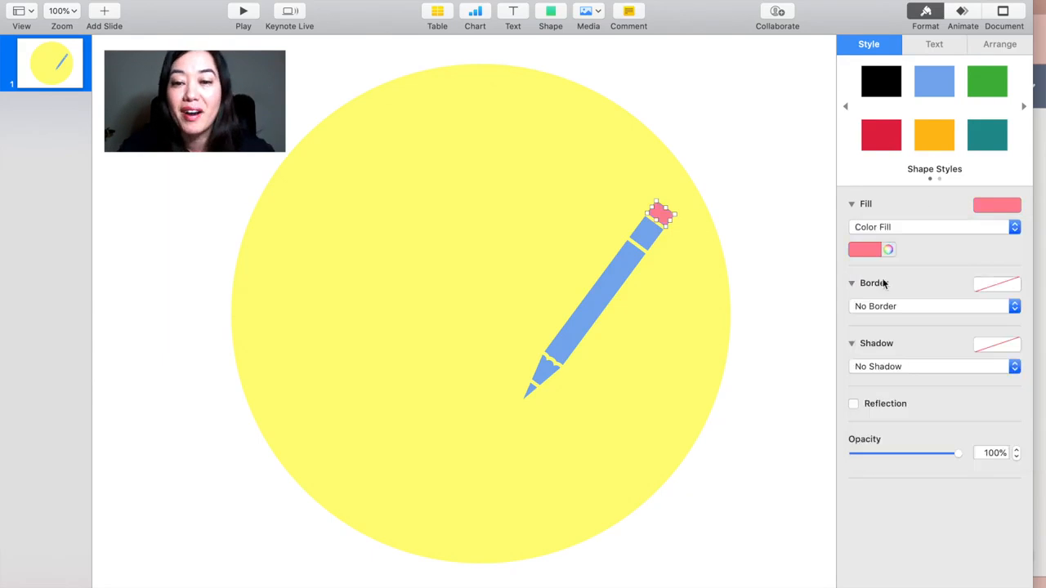
# - Fill the band next to the eraser with the dark gray preset, then change it to the medium gray preset
pyautogui.click(646, 239)
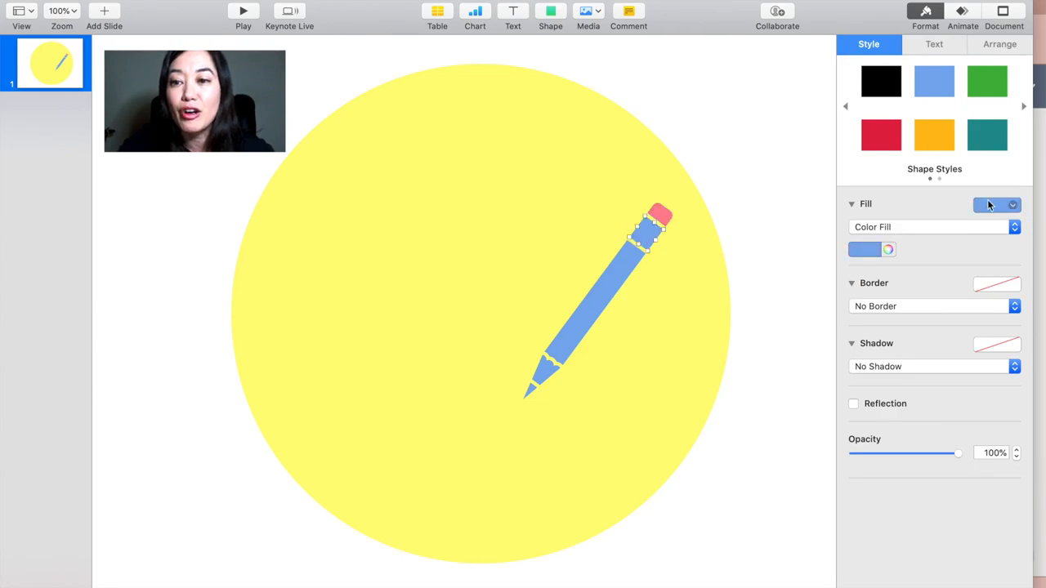
pyautogui.click(987, 209)
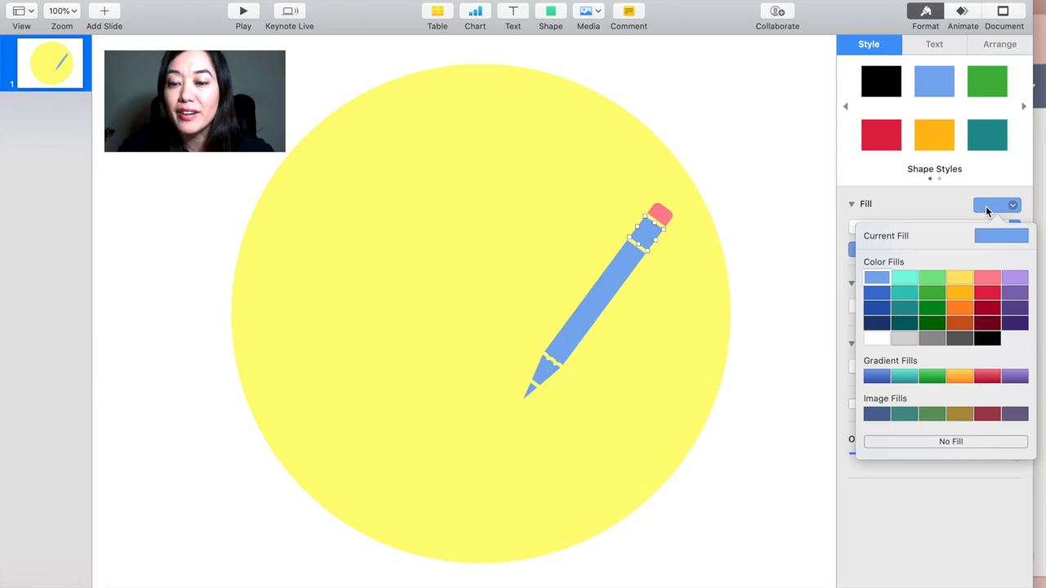
pyautogui.click(959, 338)
pyautogui.click(865, 249)
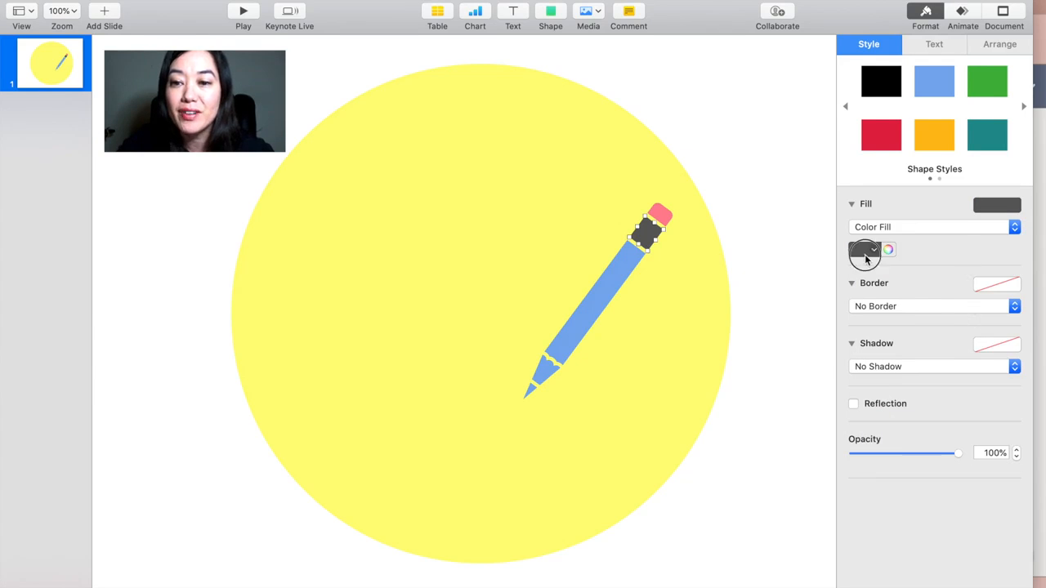
pyautogui.click(858, 339)
pyautogui.click(674, 325)
# - Fill the pencil's long body piece with the light yellow-orange preset color
pyautogui.click(607, 296)
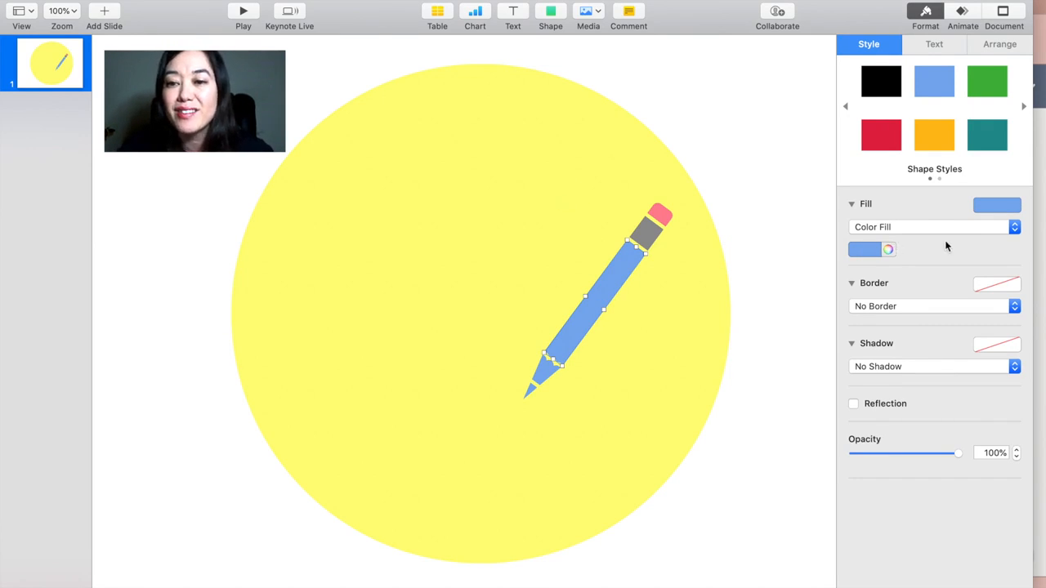
pyautogui.click(876, 251)
pyautogui.click(882, 277)
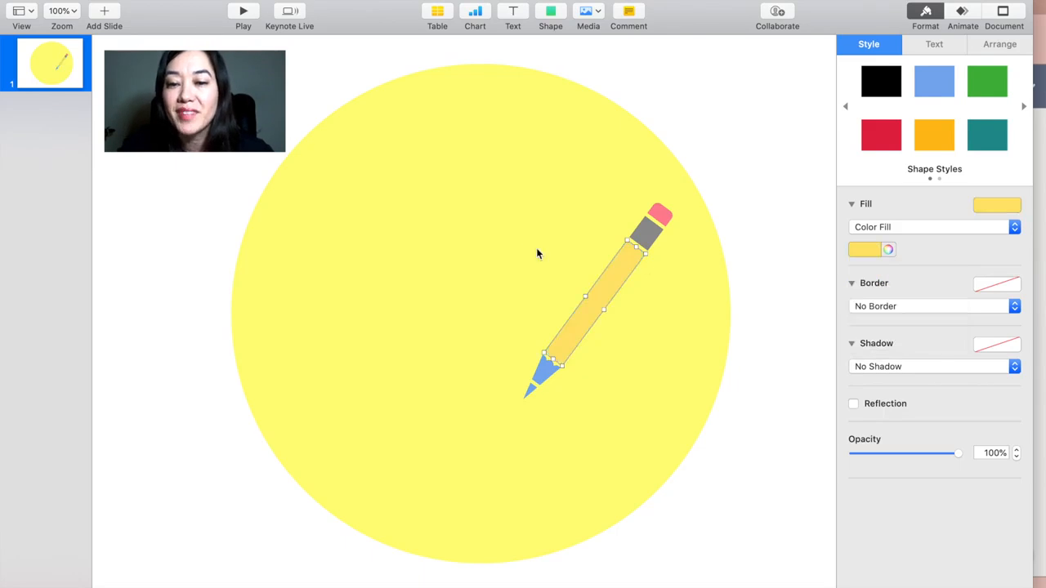
# - Fill the pencil's sharpened wood piece with the Cantaloupe pencil color and move the color picker away from the pencil tip
pyautogui.click(543, 378)
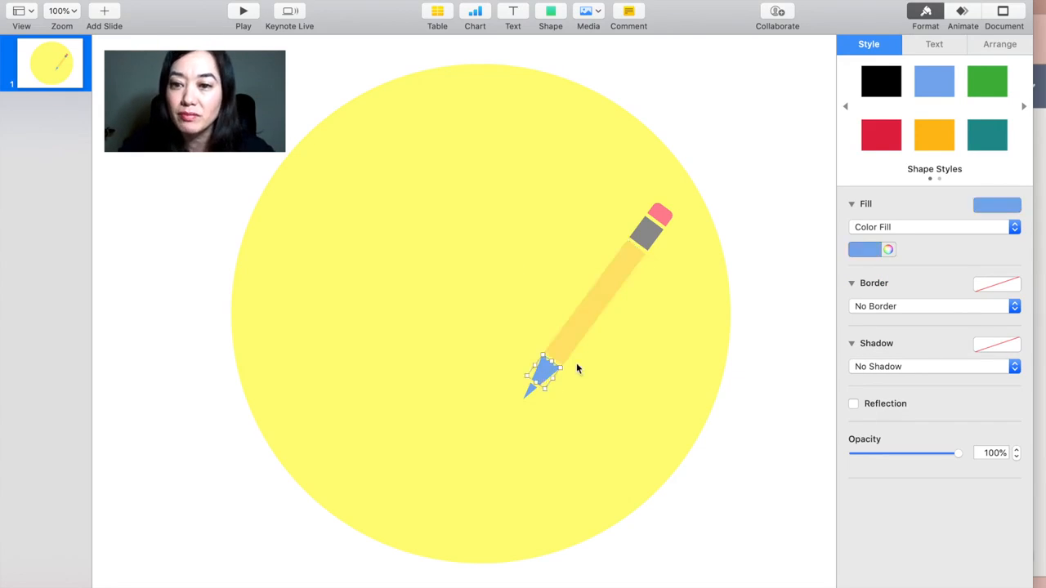
pyautogui.click(889, 251)
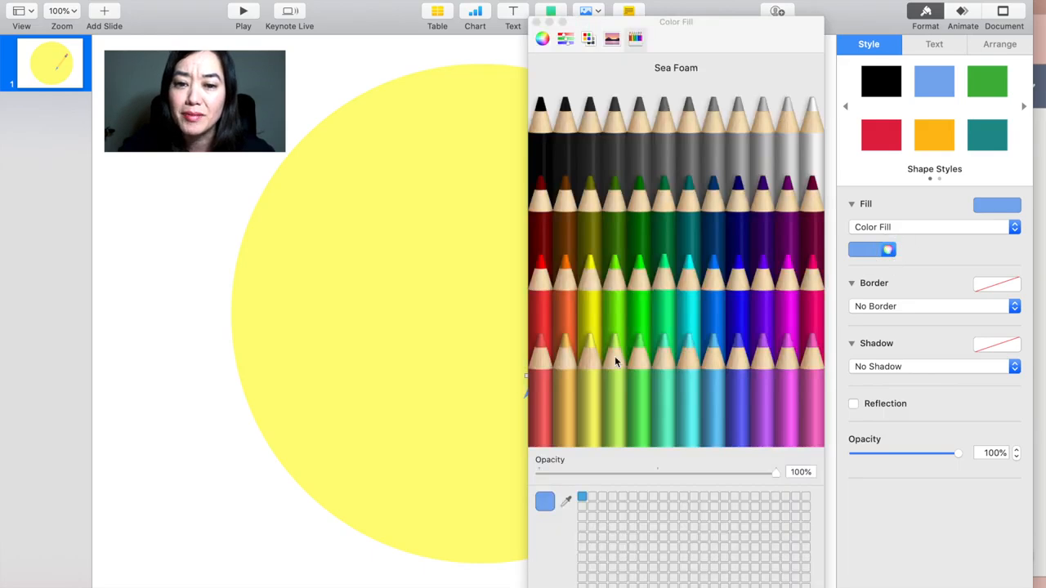
pyautogui.click(561, 380)
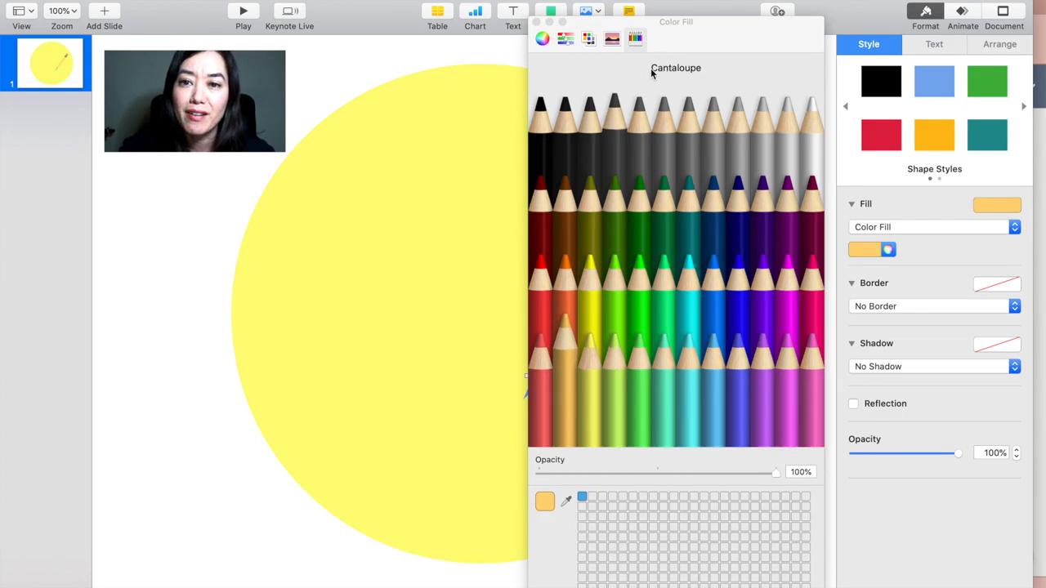
pyautogui.moveTo(696, 43); pyautogui.dragTo(823, 68)
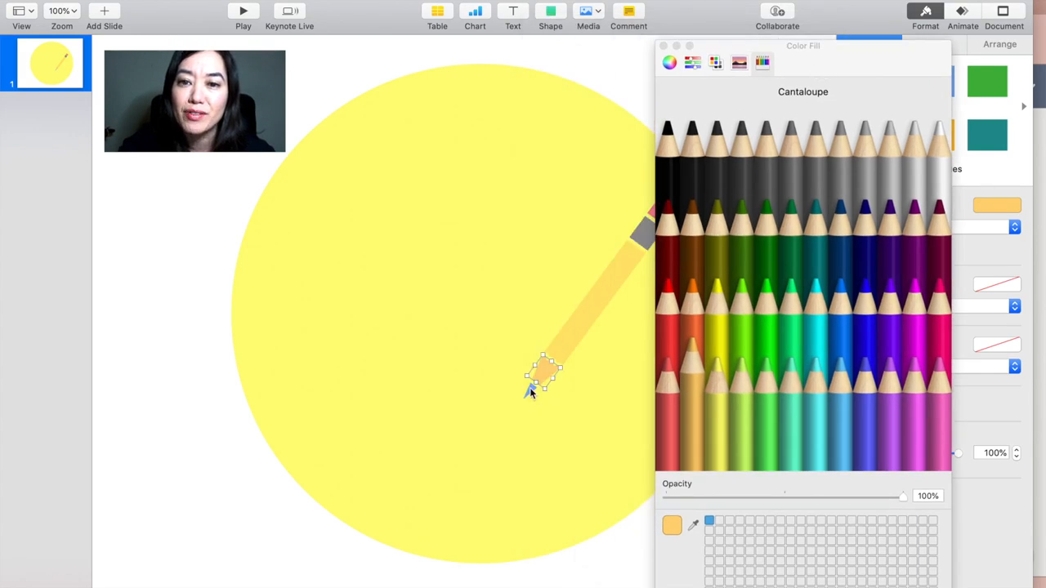
# - Fill the pencil's tip with the Licorice pencil color, close the color picker and select the yellow circle
pyautogui.click(530, 393)
pyautogui.click(667, 160)
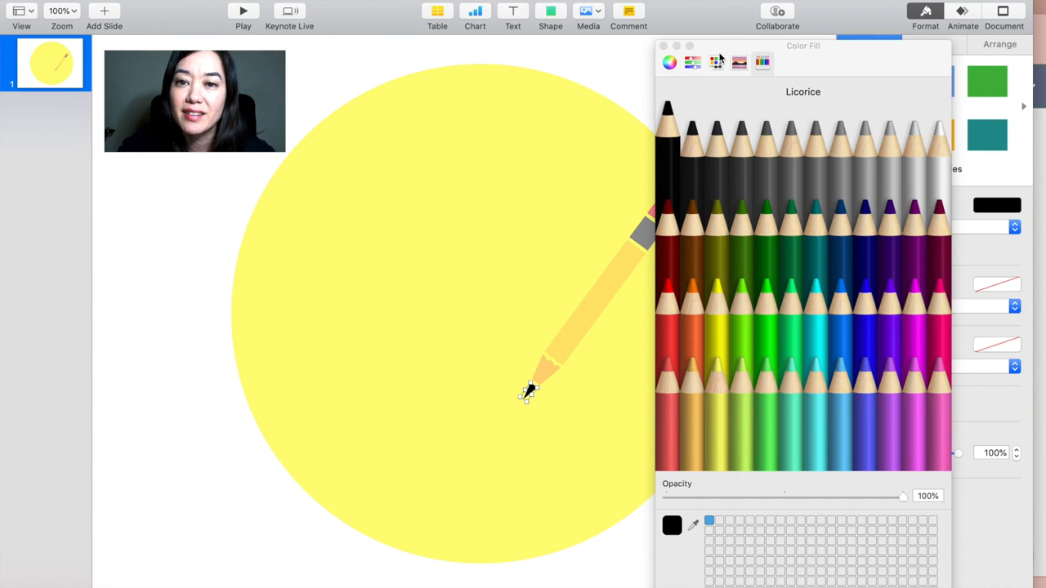
pyautogui.click(664, 47)
pyautogui.click(551, 170)
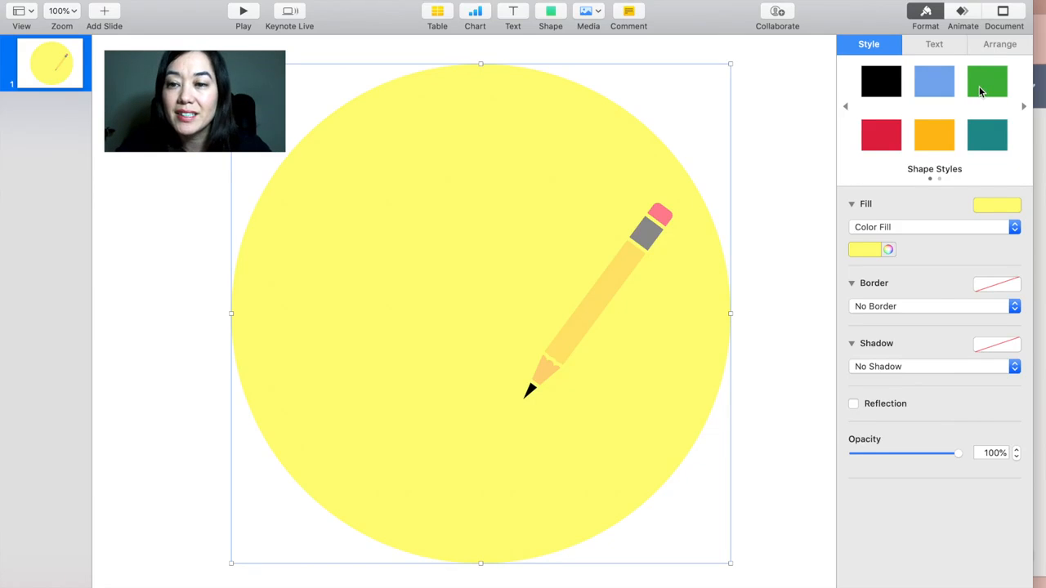
# - Change the circle's fill to white and give it a thin solid 1 pt black border
pyautogui.click(988, 206)
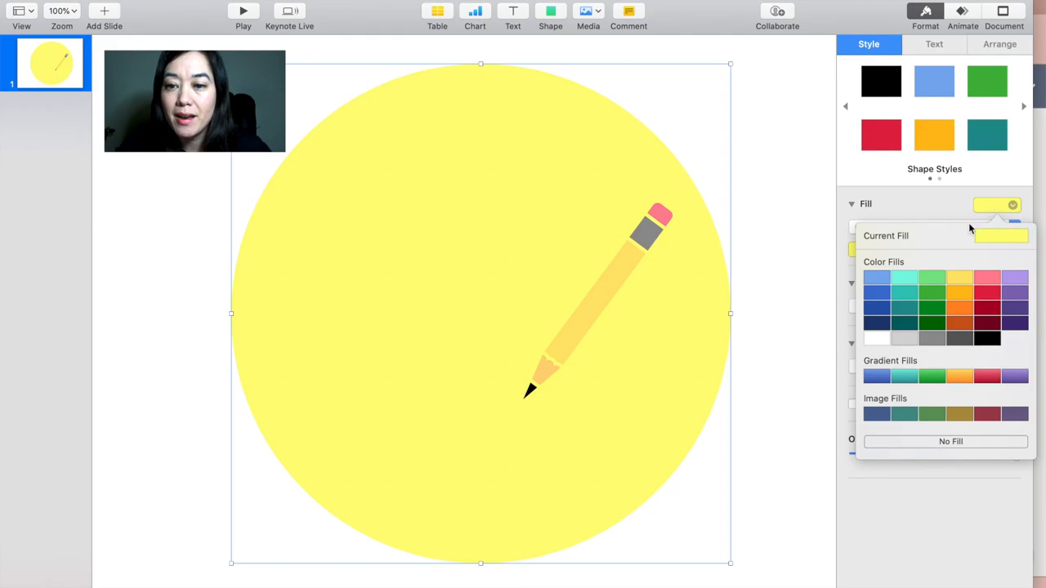
pyautogui.click(879, 342)
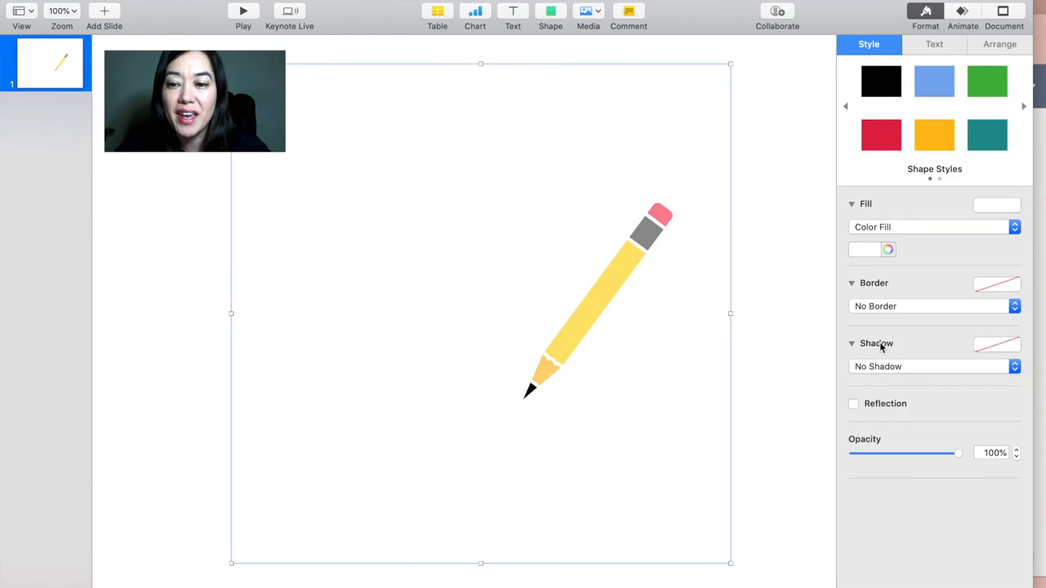
pyautogui.click(982, 286)
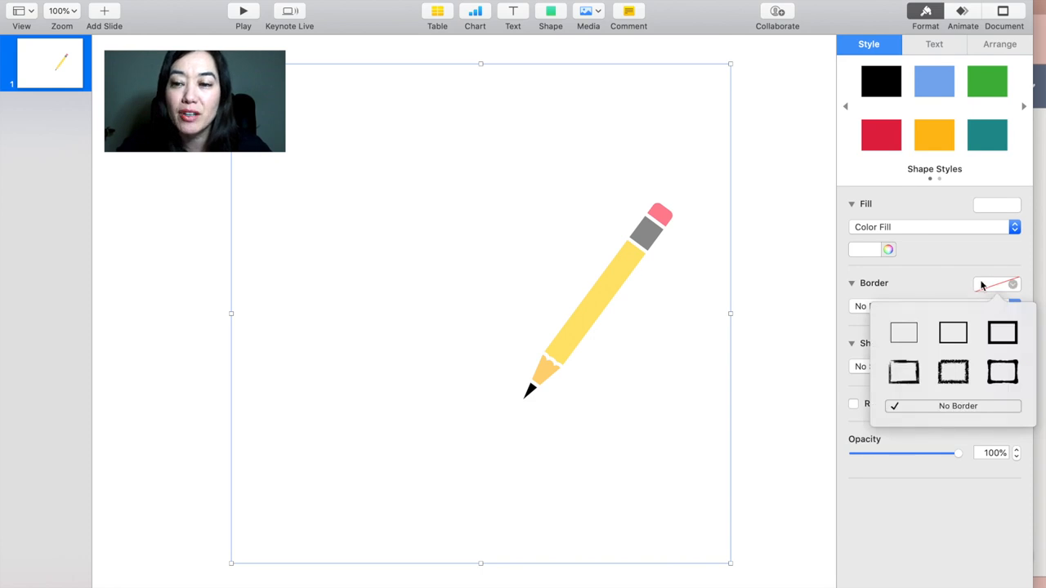
pyautogui.click(903, 335)
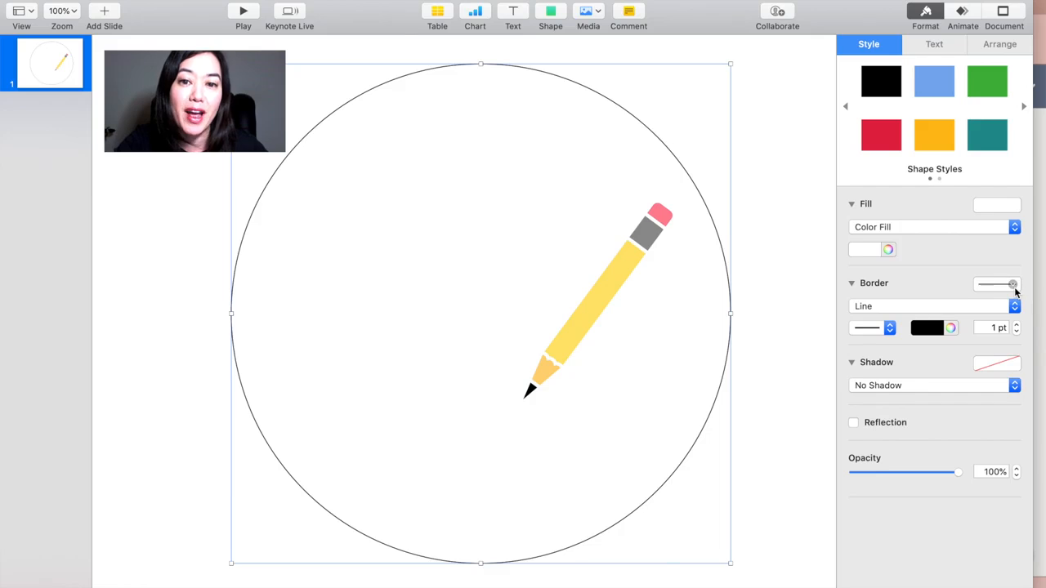
pyautogui.click(809, 365)
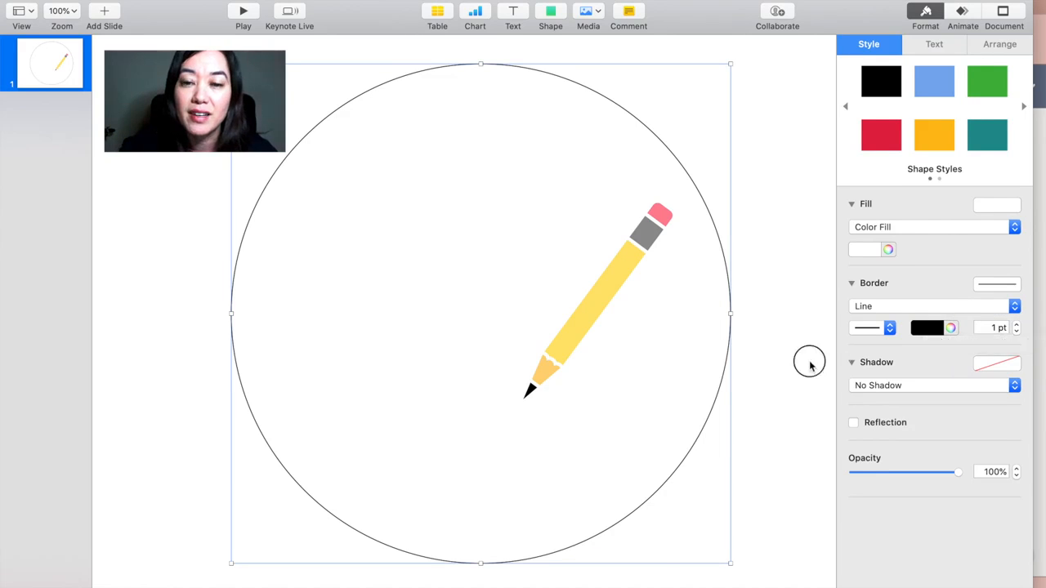
pyautogui.click(636, 261)
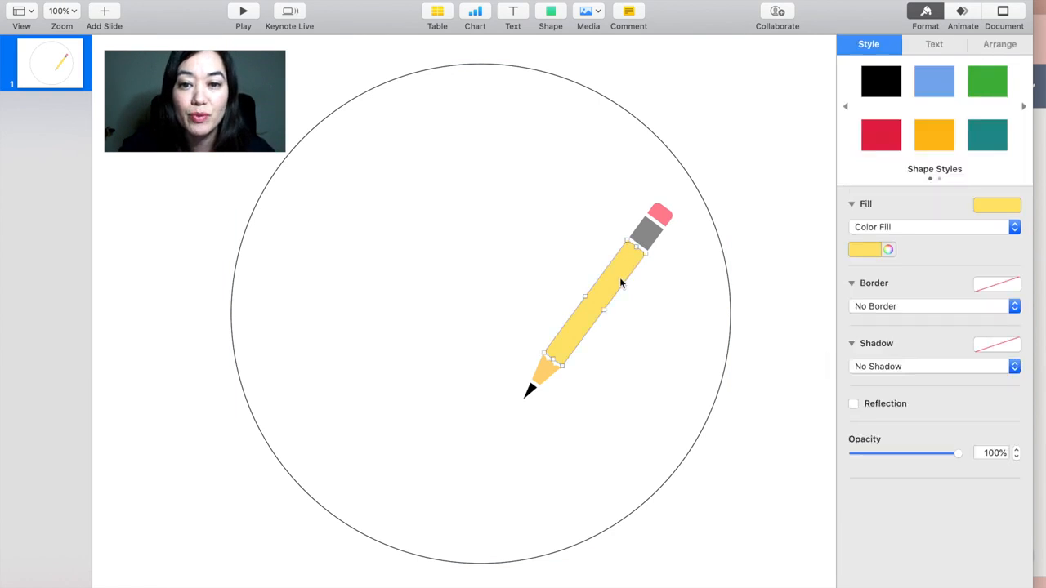
pyautogui.click(649, 332)
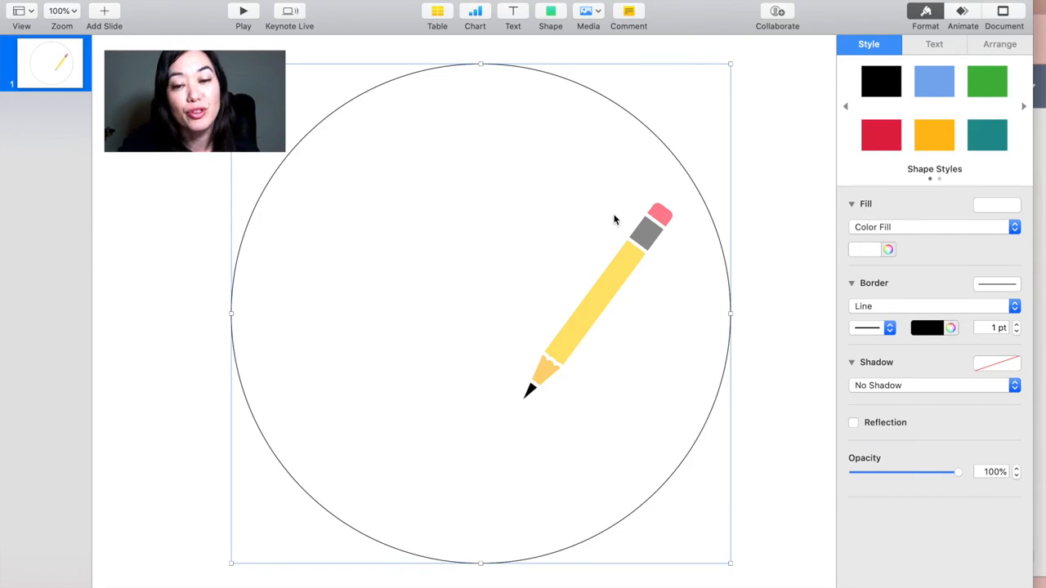
pyautogui.moveTo(602, 299)
pyautogui.mouseDown()
pyautogui.moveTo(572, 271)
pyautogui.moveTo(614, 297)
pyautogui.moveTo(594, 295)
pyautogui.mouseUp()
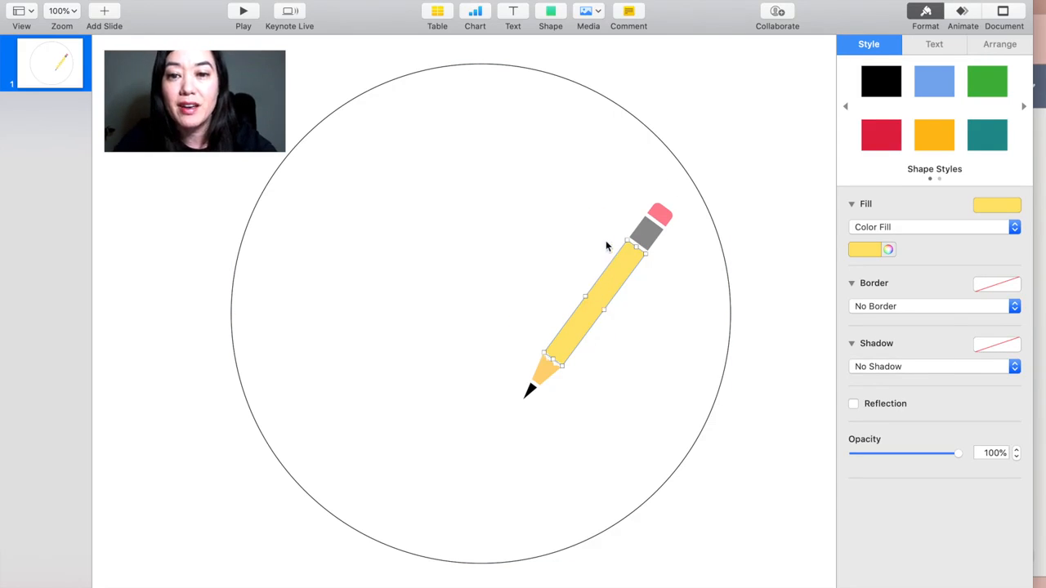
pyautogui.click(645, 206)
pyautogui.click(653, 190)
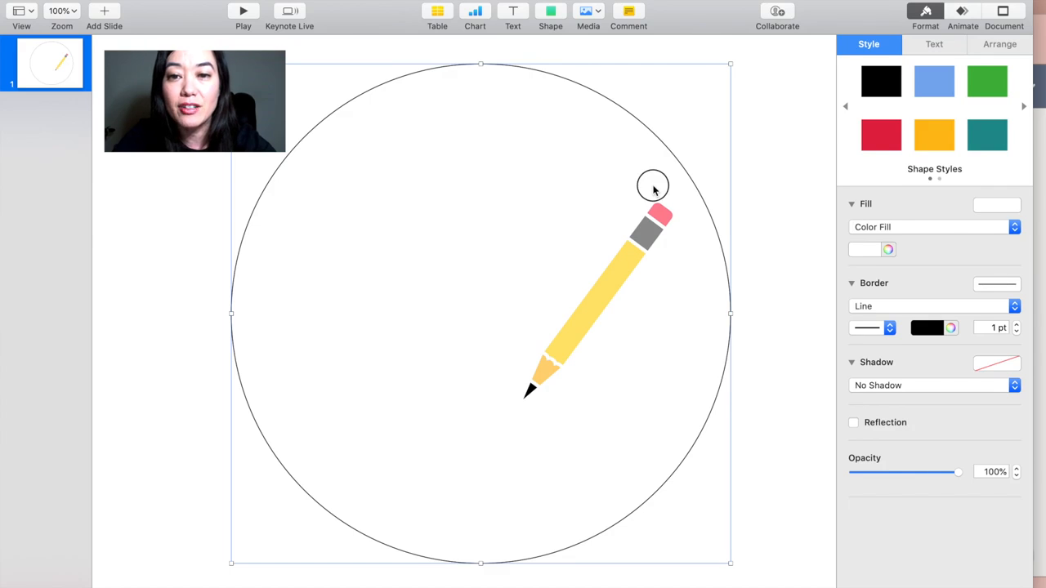
pyautogui.doubleClick(642, 237)
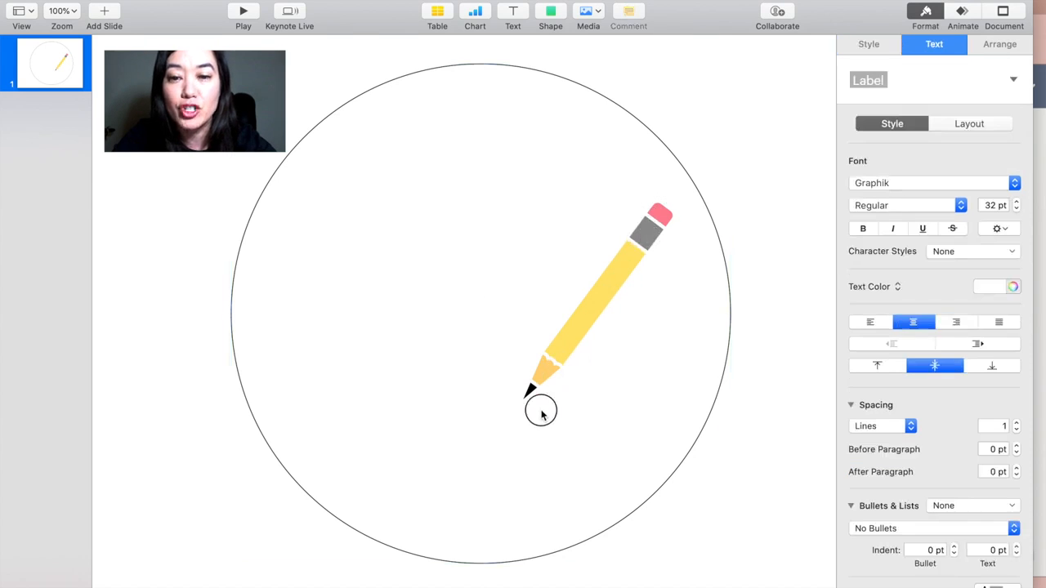
pyautogui.click(662, 180)
pyautogui.moveTo(640, 187); pyautogui.dragTo(630, 275)
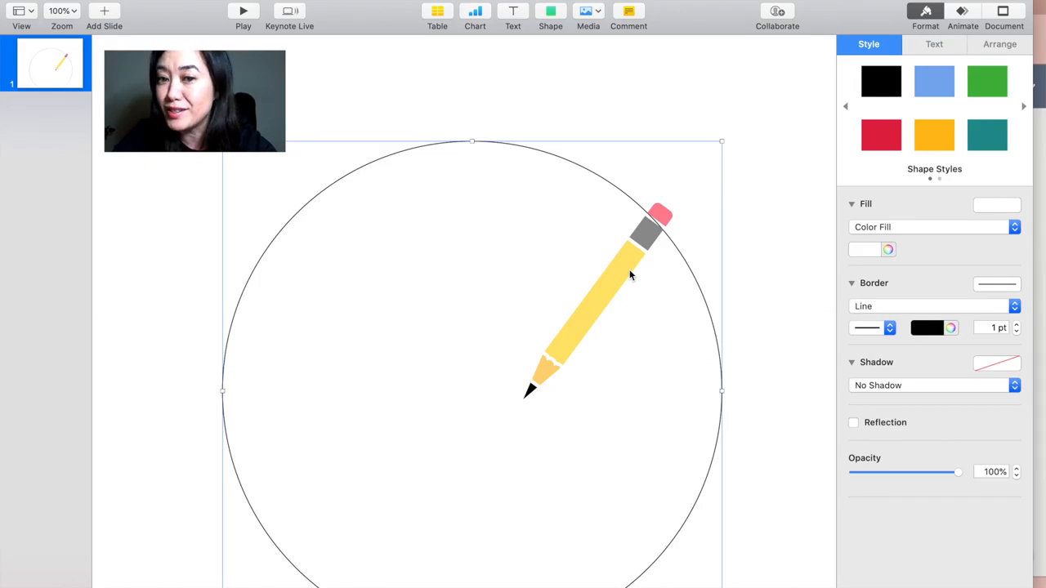
pyautogui.press('super+z')
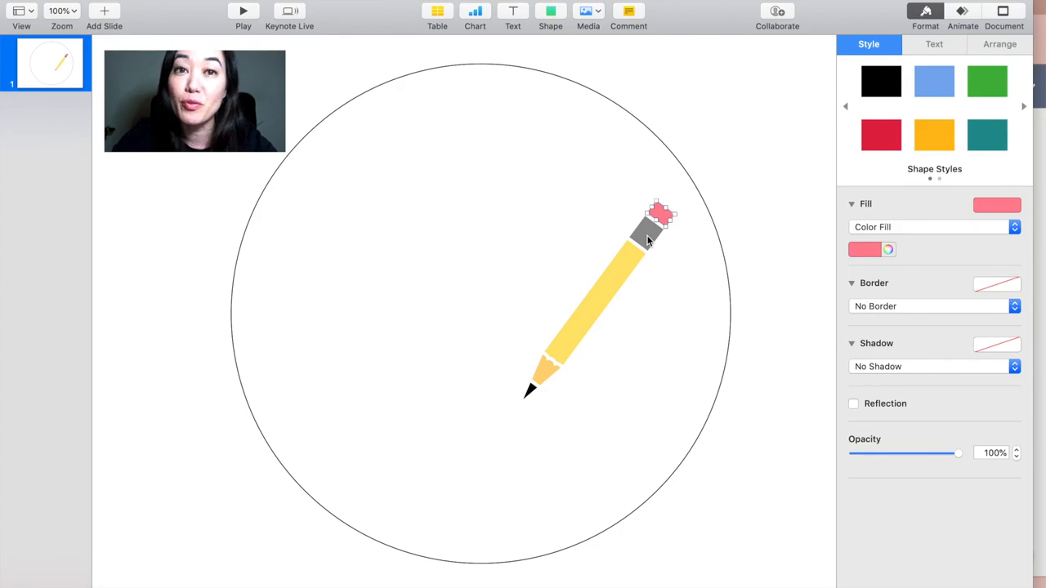
# - Select the pencil's eraser, band, body, sharpened wood and tip pieces together and group them
pyautogui.keyDown('shift'); pyautogui.click(647, 240); pyautogui.keyUp('shift')
pyautogui.keyDown('shift'); pyautogui.click(605, 280); pyautogui.keyUp('shift')
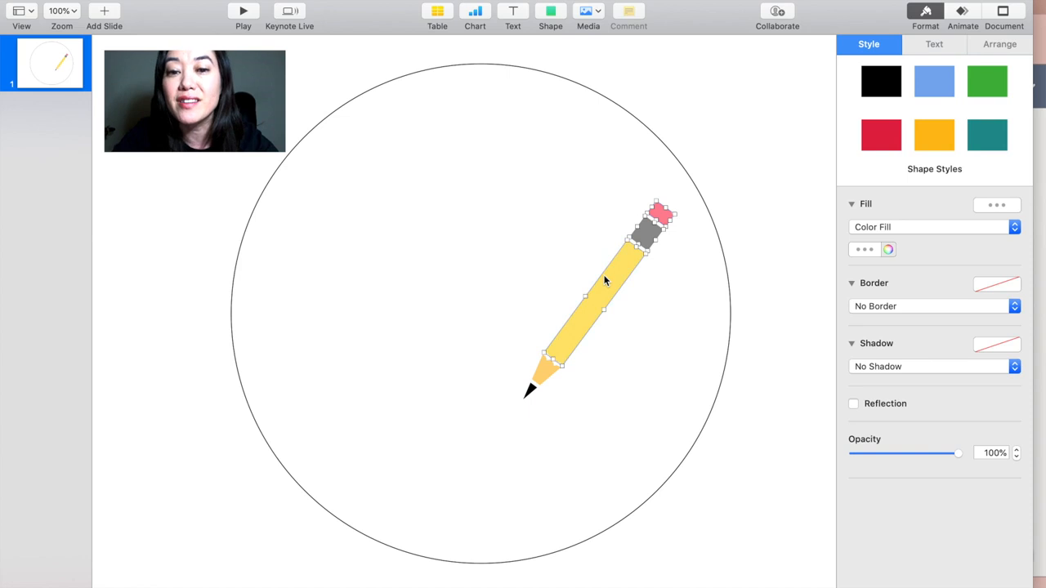
pyautogui.keyDown('shift'); pyautogui.click(542, 375); pyautogui.keyUp('shift')
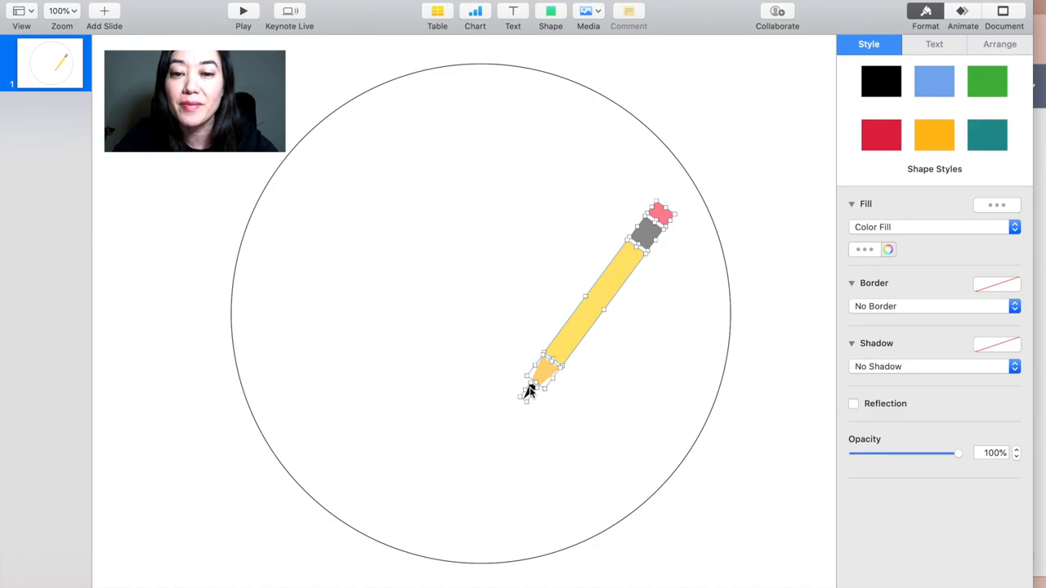
pyautogui.rightClick(575, 348)
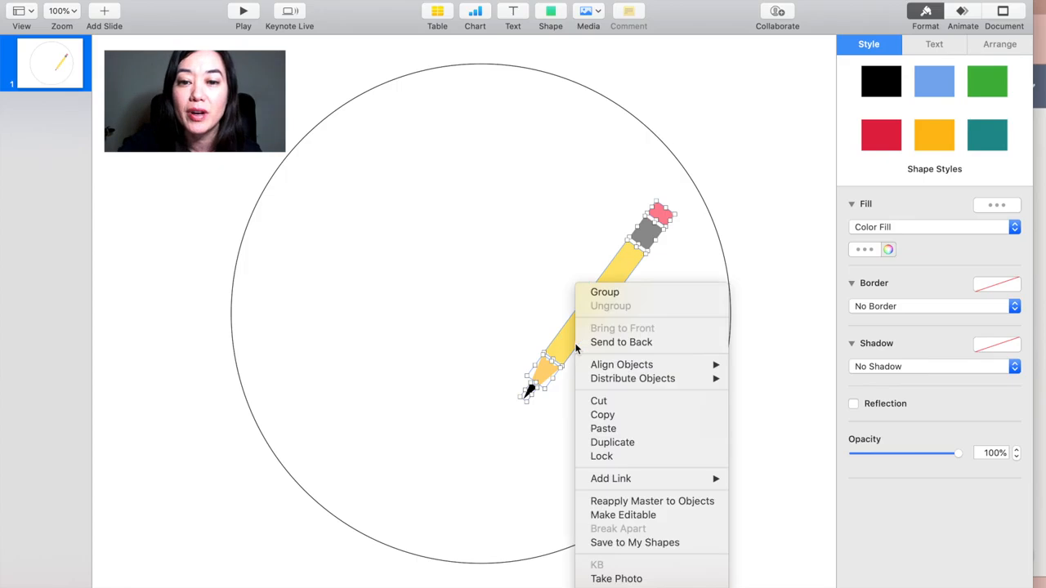
pyautogui.click(602, 292)
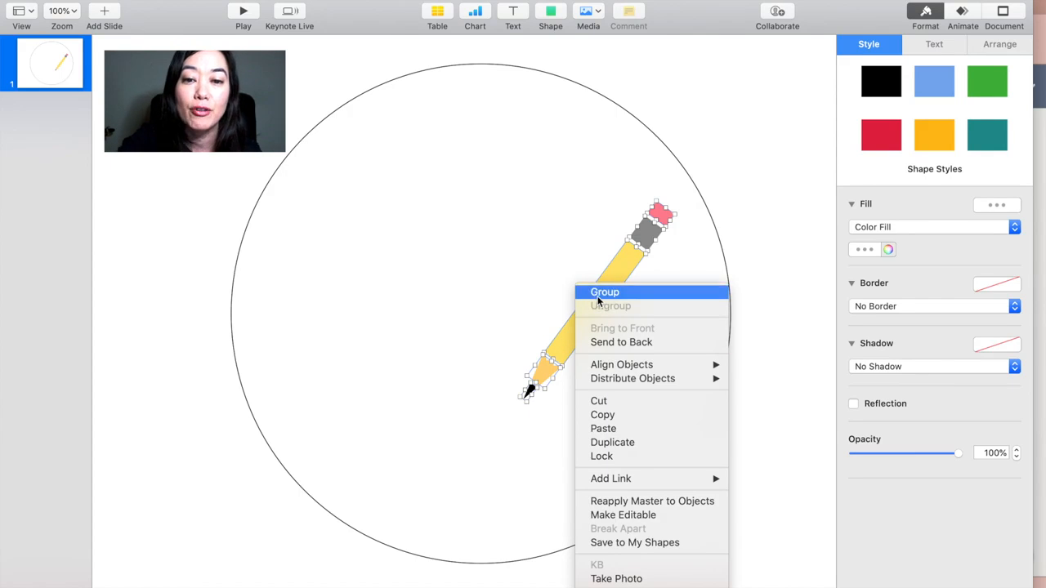
# - Resize the grouped pencil to about 185 by 241 pt and position it at about X 603 pt, Y 159 pt inside the circle
pyautogui.moveTo(602, 309)
pyautogui.mouseDown()
pyautogui.moveTo(558, 308)
pyautogui.moveTo(565, 323)
pyautogui.mouseUp()
pyautogui.moveTo(645, 214)
pyautogui.mouseDown()
pyautogui.moveTo(507, 350)
pyautogui.moveTo(678, 183)
pyautogui.moveTo(658, 195)
pyautogui.mouseUp()
pyautogui.moveTo(611, 276)
pyautogui.mouseDown()
pyautogui.moveTo(591, 261)
pyautogui.moveTo(608, 279)
pyautogui.mouseUp()
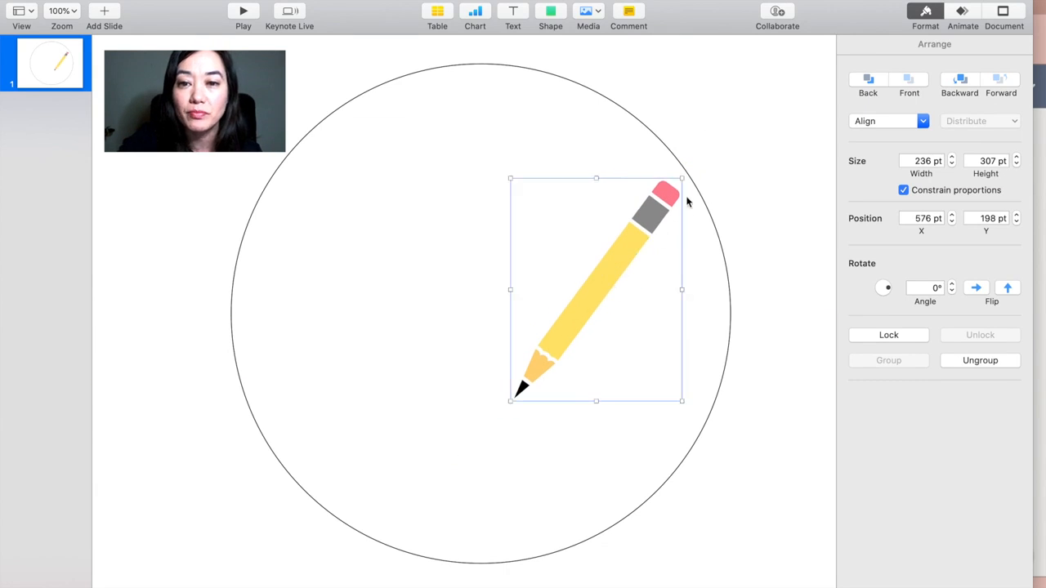
pyautogui.moveTo(682, 176); pyautogui.dragTo(645, 225)
pyautogui.moveTo(614, 310)
pyautogui.mouseDown()
pyautogui.moveTo(602, 280)
pyautogui.moveTo(617, 224)
pyautogui.mouseUp()
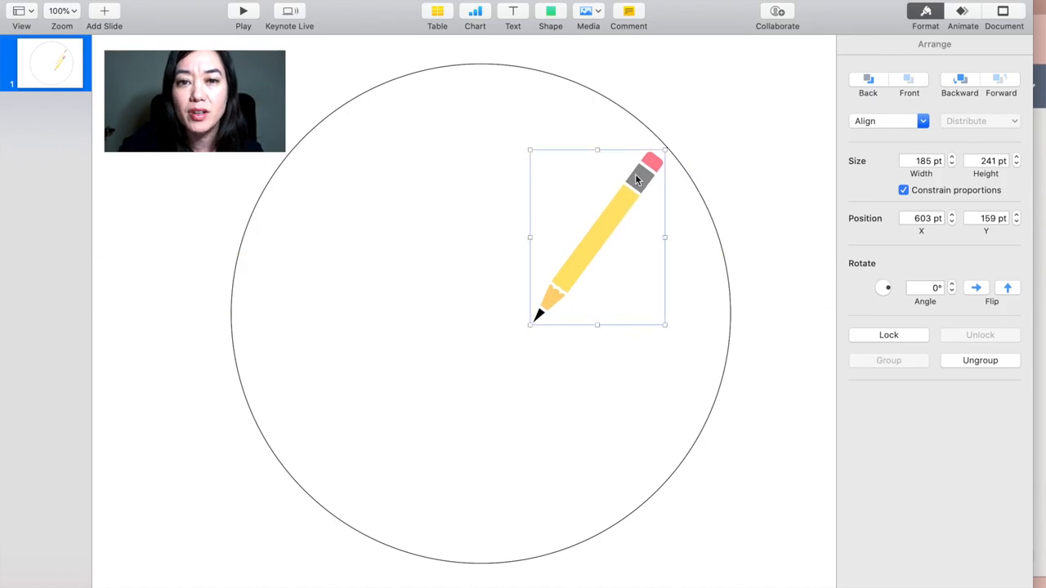
# - Add a text box reading "Cursive" in the middle of the circle
pyautogui.click(514, 16)
pyautogui.doubleClick(460, 316)
pyautogui.press('Escape')
pyautogui.write('Cursive')
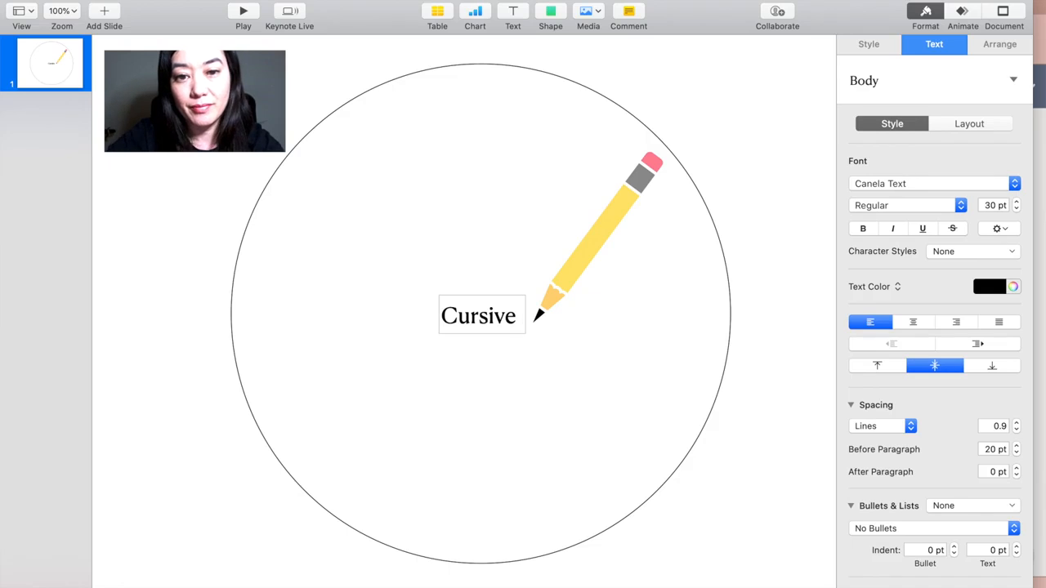
pyautogui.click(565, 345)
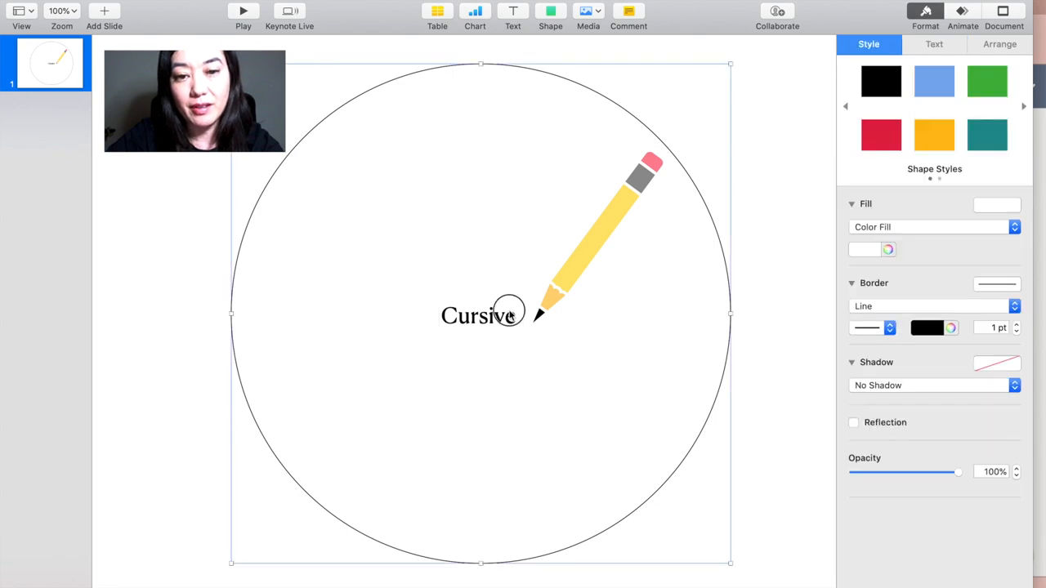
# - Enlarge the "Cursive" text to 103 pt and move it so the word ends at the pencil's tip
pyautogui.click(527, 328)
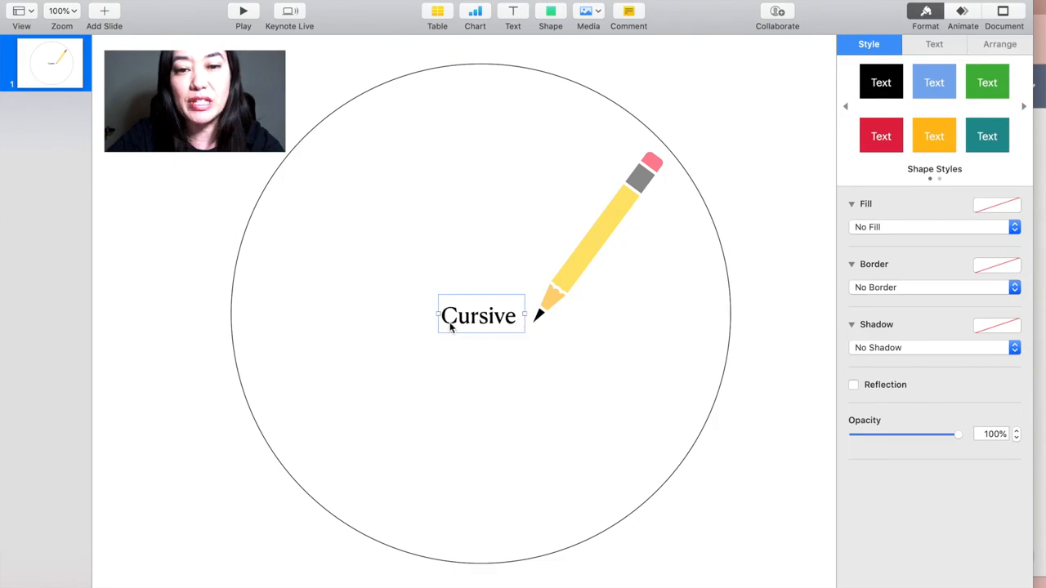
pyautogui.doubleClick(510, 318)
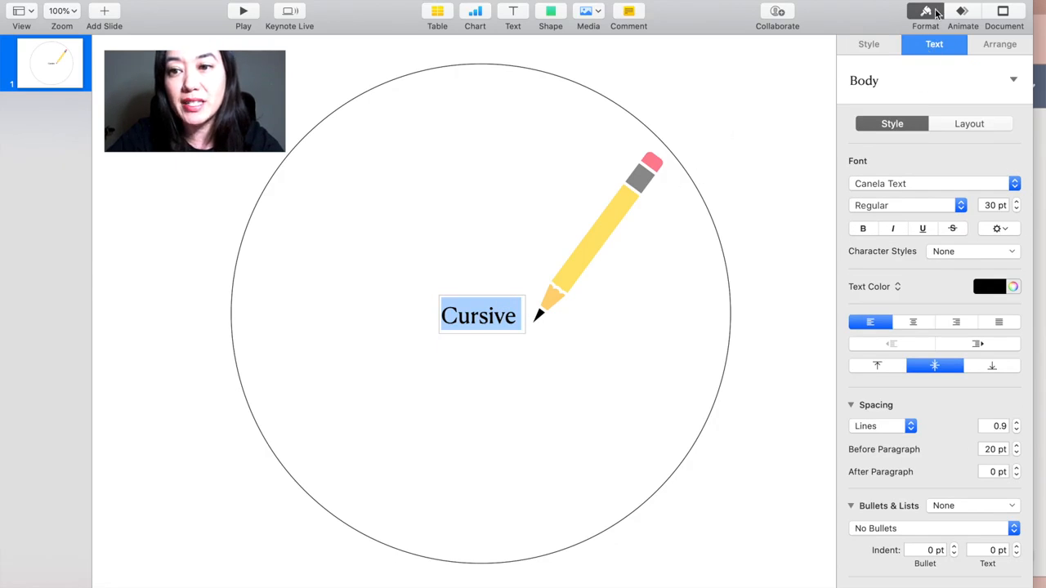
pyautogui.click(1017, 201)
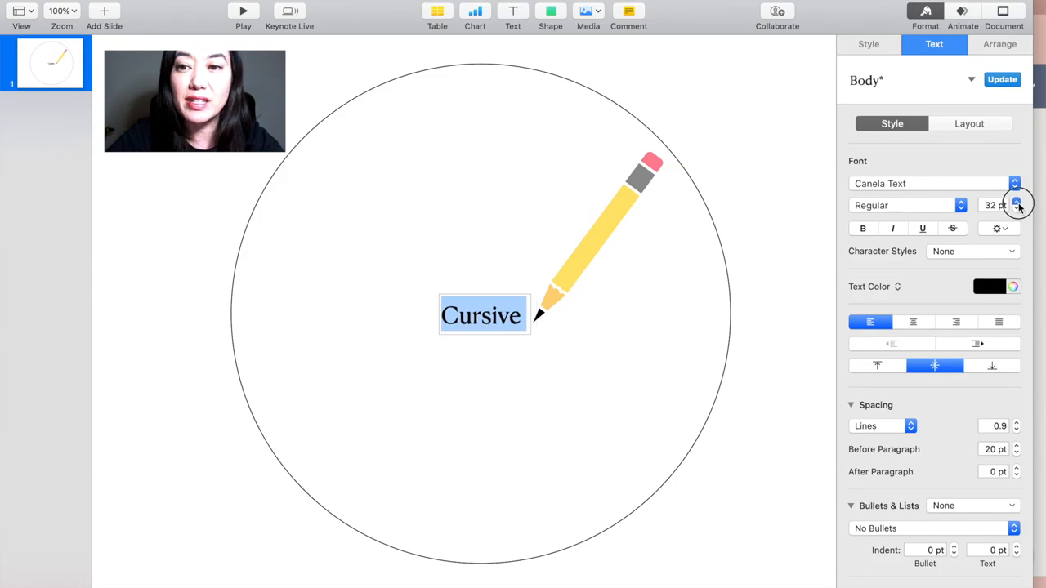
pyautogui.moveTo(1017, 205); pyautogui.dragTo(1017, 204)
pyautogui.click(573, 284)
pyautogui.click(548, 422)
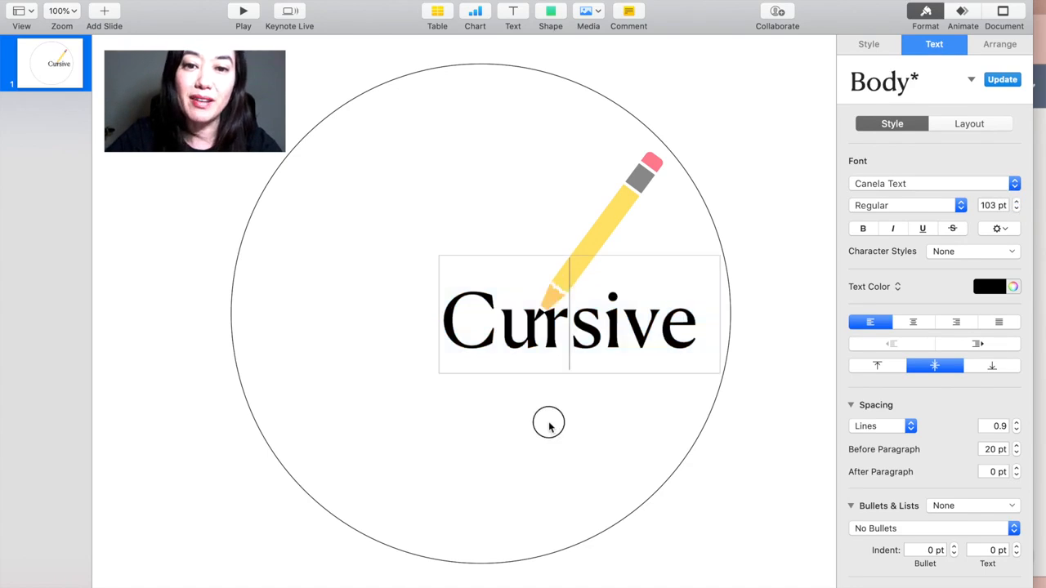
pyautogui.click(570, 324)
pyautogui.moveTo(580, 319); pyautogui.dragTo(416, 321)
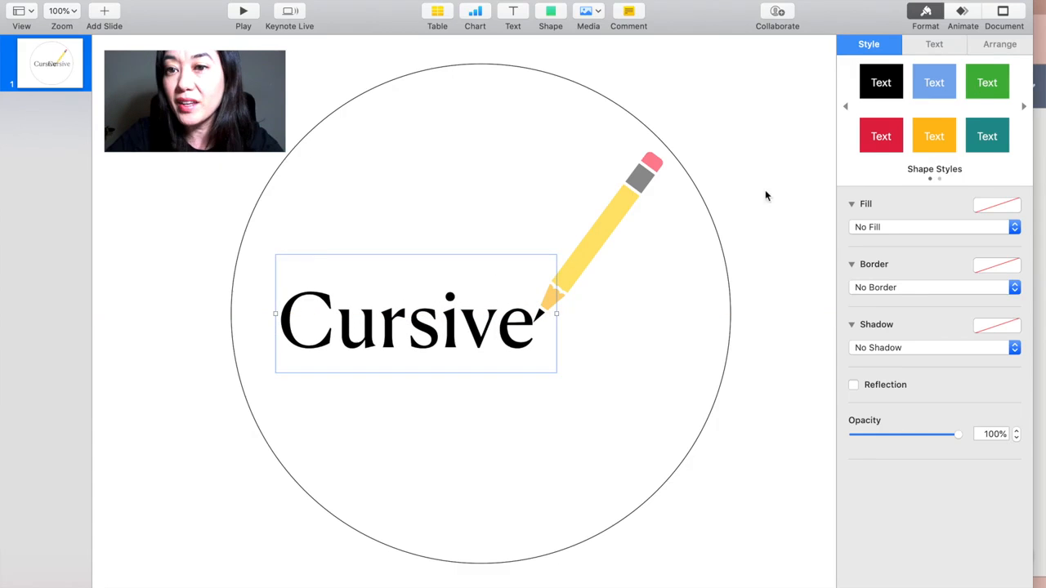
# - Try the Brush Script MT font on the "Cursive" text and look for alternative styles
pyautogui.click(935, 44)
pyautogui.click(994, 184)
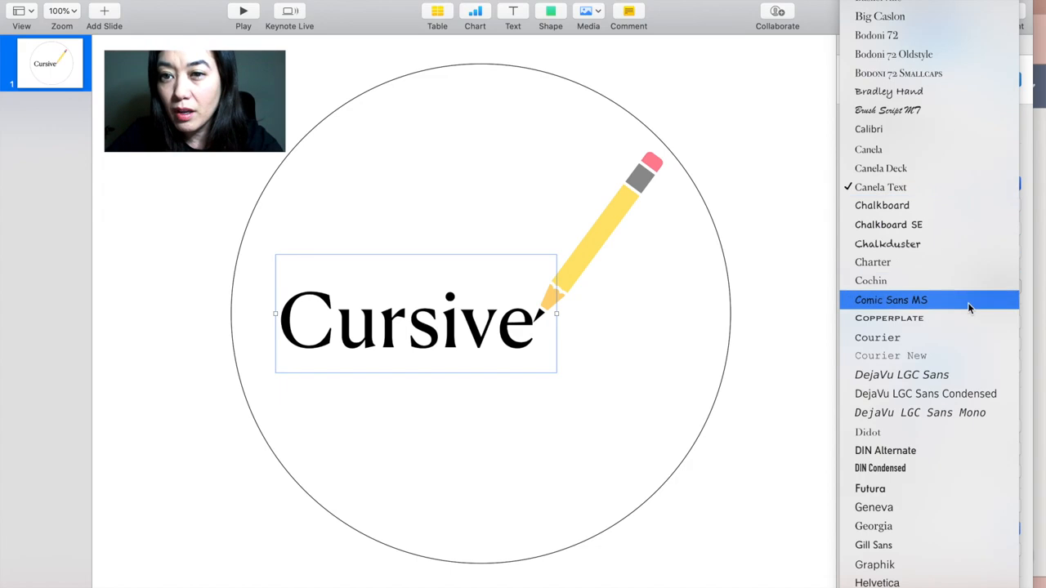
pyautogui.click(918, 112)
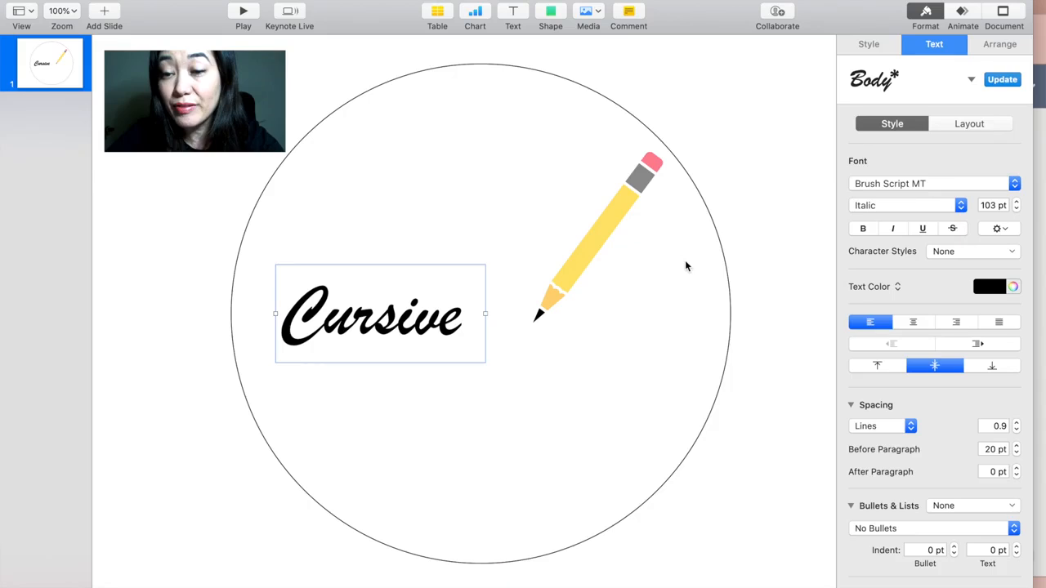
pyautogui.click(970, 81)
pyautogui.click(973, 81)
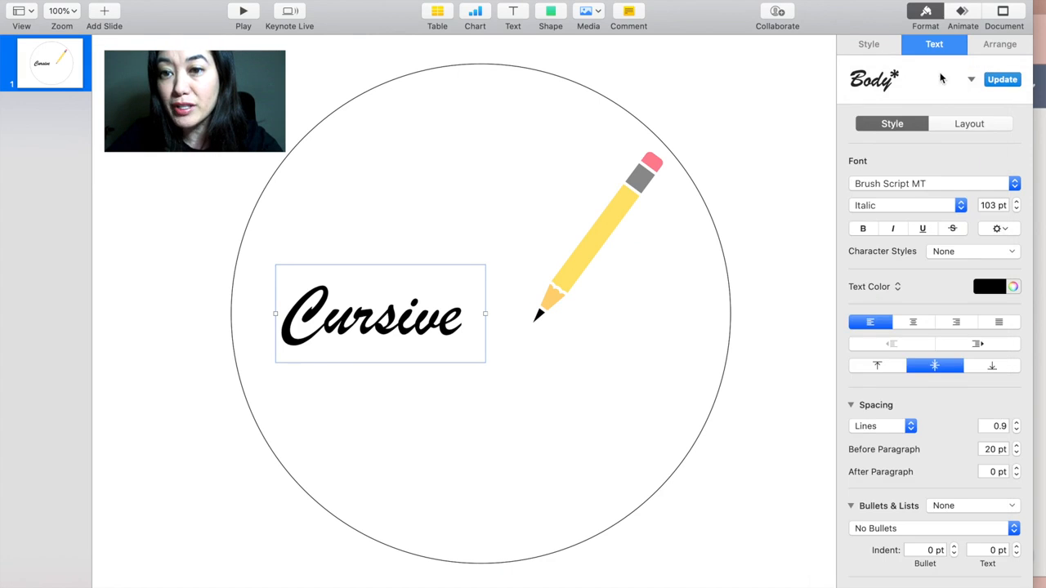
# - Change the font of the "Cursive" text to SignPainter
pyautogui.click(954, 184)
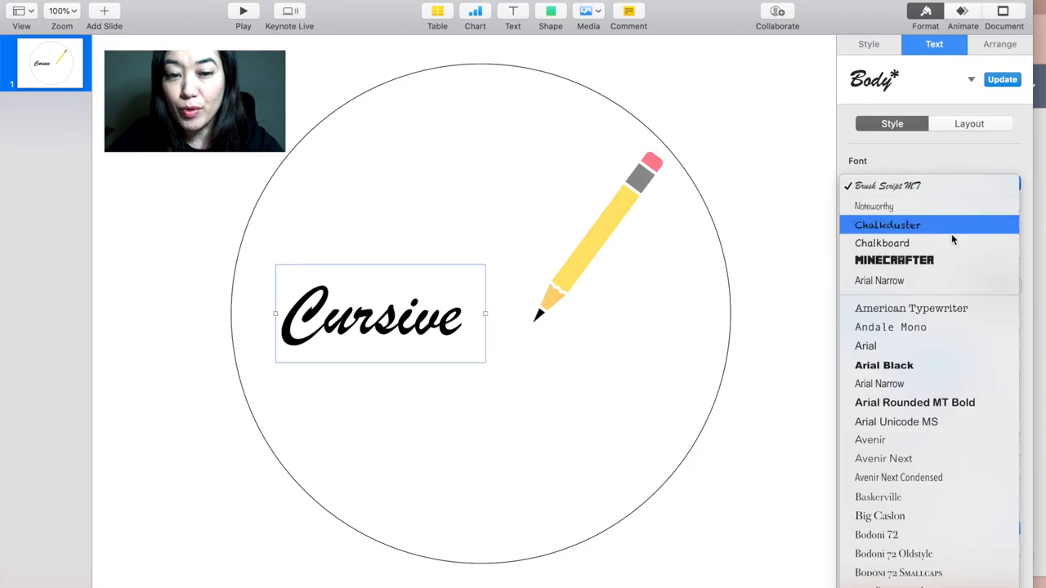
pyautogui.scroll(-10, 960, 343)
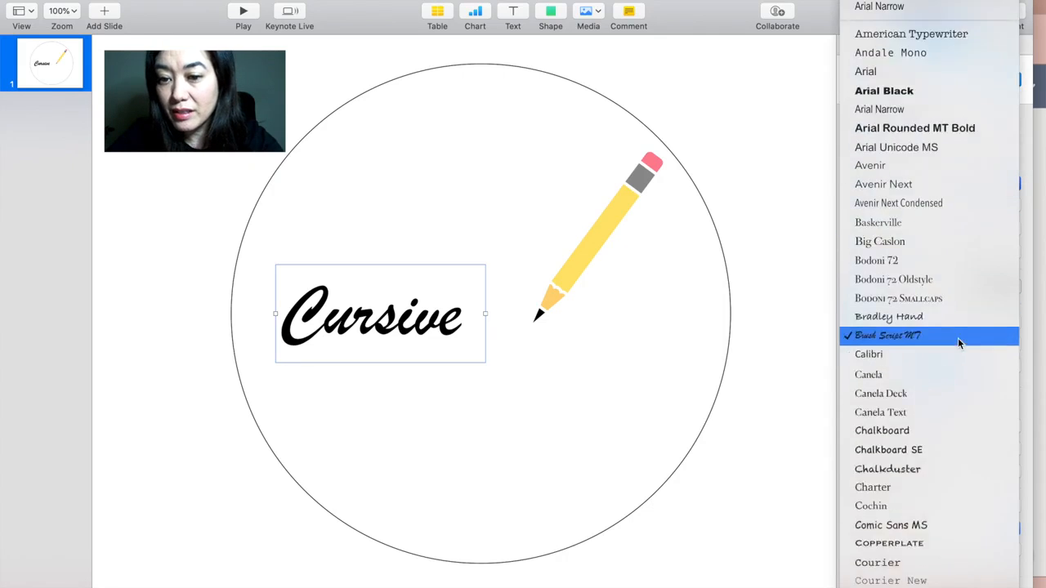
pyautogui.scroll(-10, 958, 338)
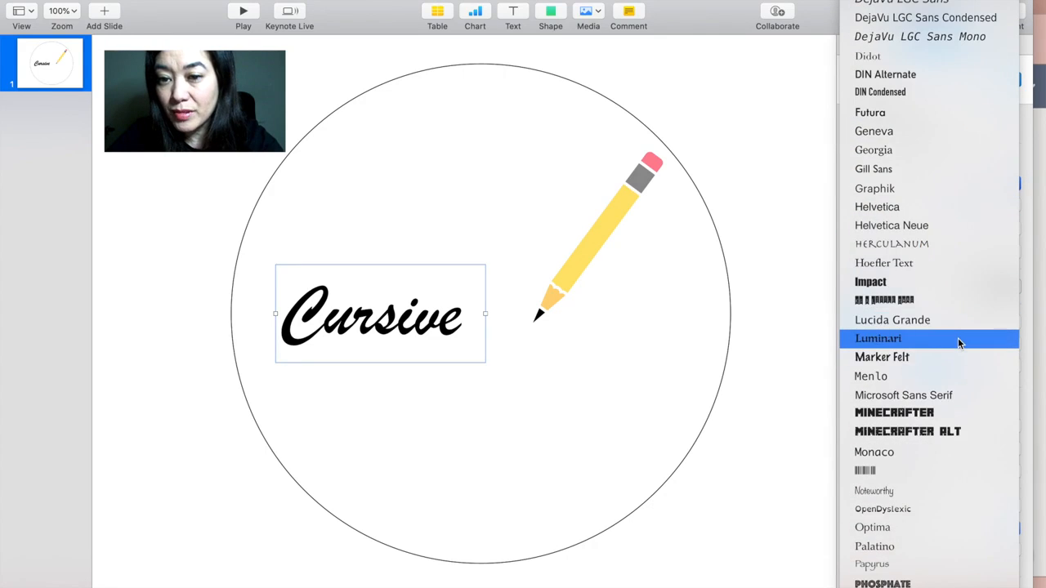
pyautogui.scroll(-7, 958, 340)
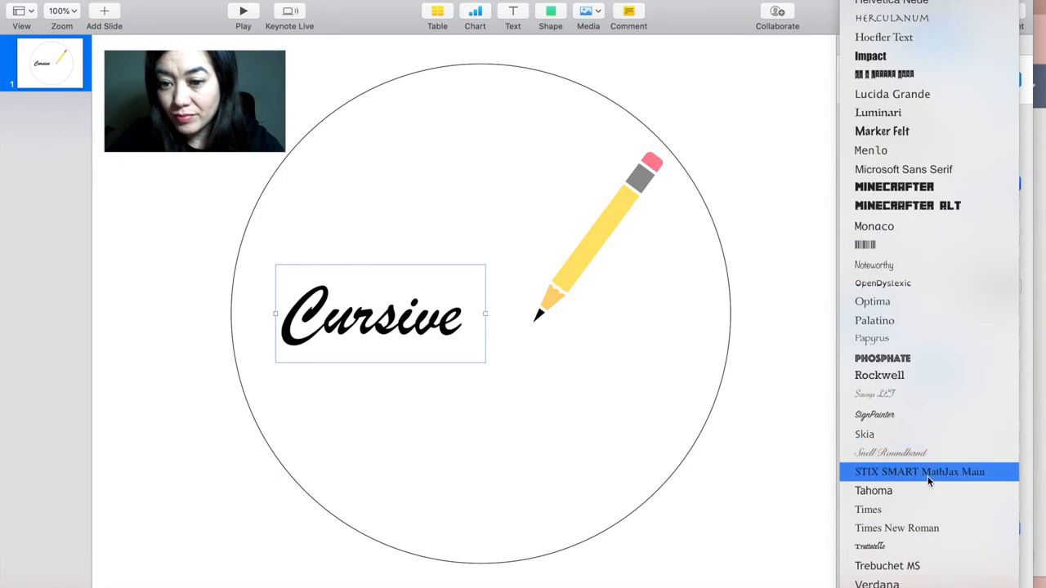
pyautogui.click(921, 419)
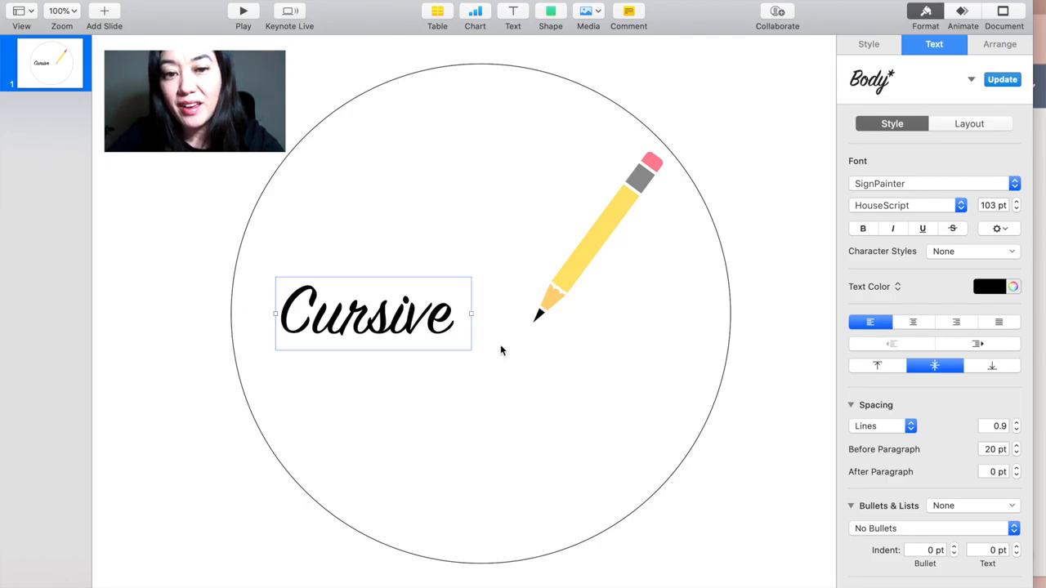
# - Increase the size of the "Cursive" text to 145 pt
pyautogui.doubleClick(434, 319)
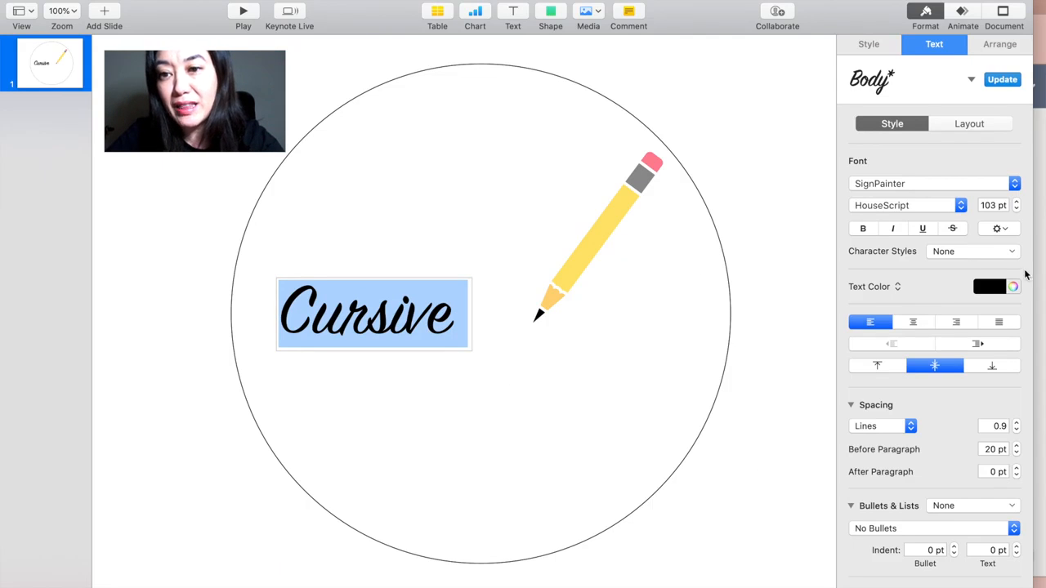
pyautogui.moveTo(1017, 205); pyautogui.dragTo(1017, 205)
pyautogui.click(1018, 205)
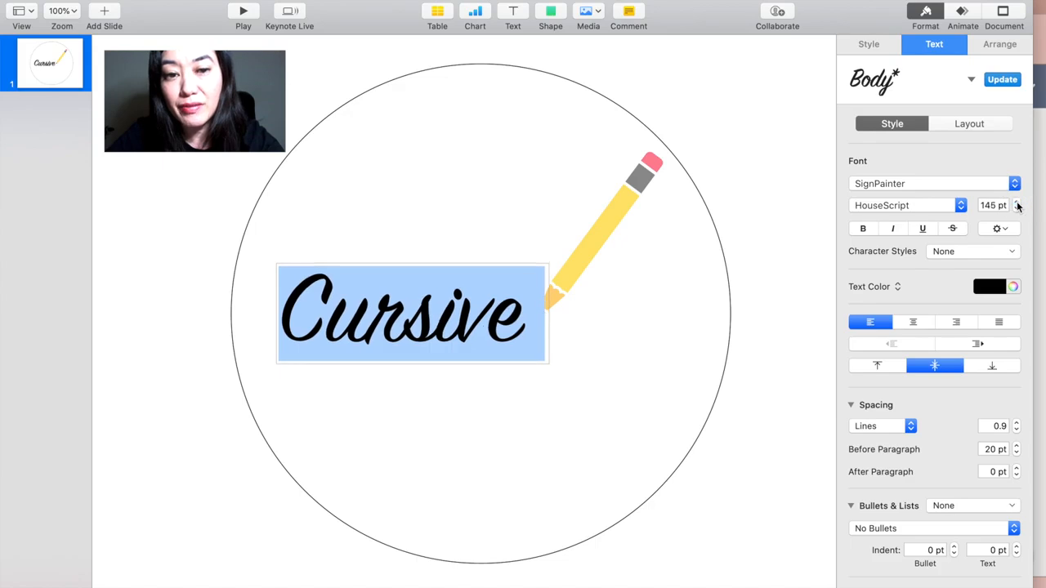
# - Nudge the "Cursive" text toward the pencil so the end of the word meets the pencil's tip
pyautogui.click(527, 348)
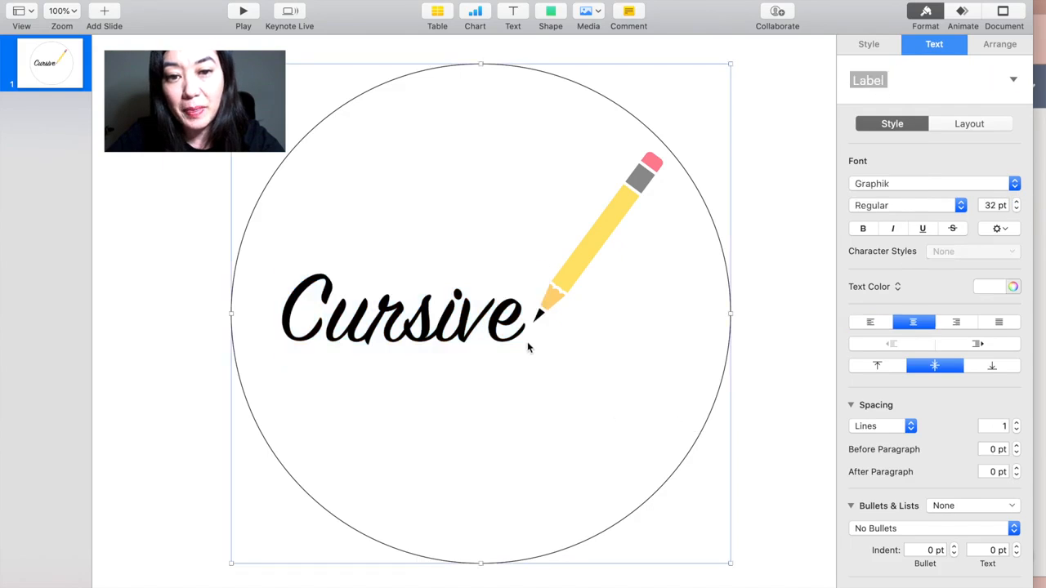
pyautogui.click(471, 327)
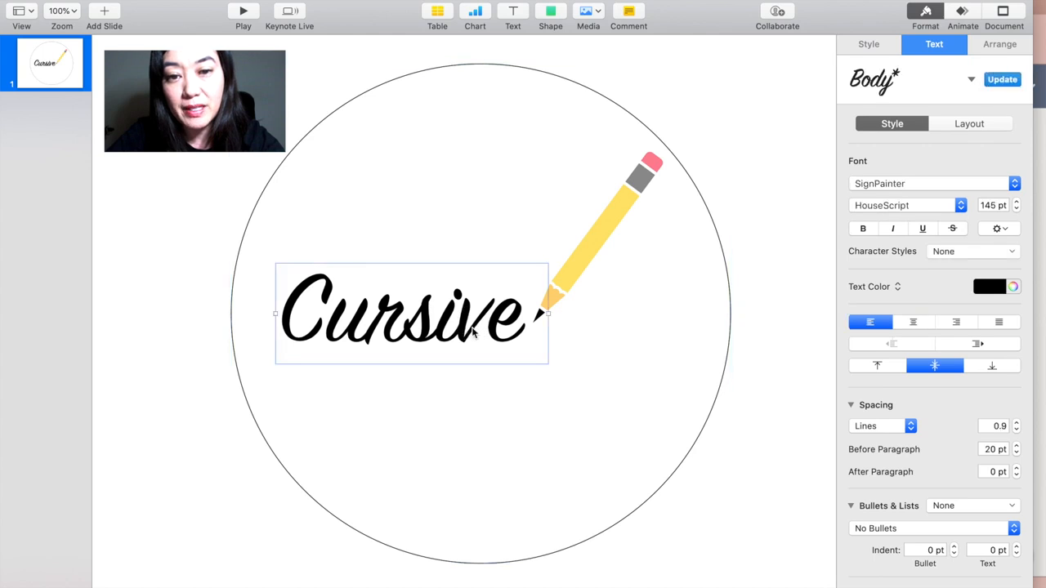
pyautogui.moveTo(473, 330); pyautogui.dragTo(481, 330)
pyautogui.click(649, 316)
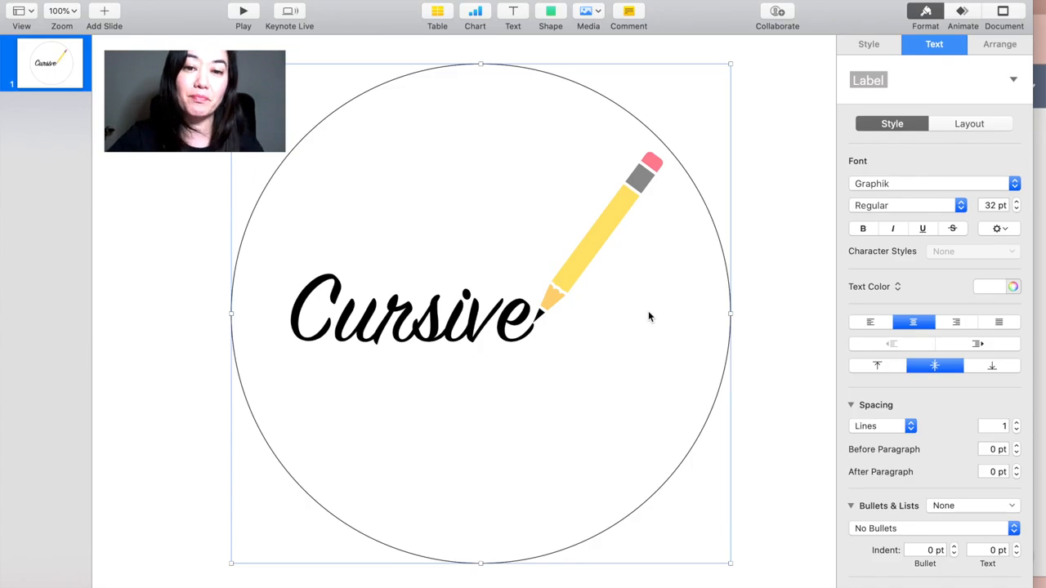
# - Shift the "Cursive" text and the pencil slightly lower in the circle, keeping the tip at the word's end
pyautogui.click(446, 327)
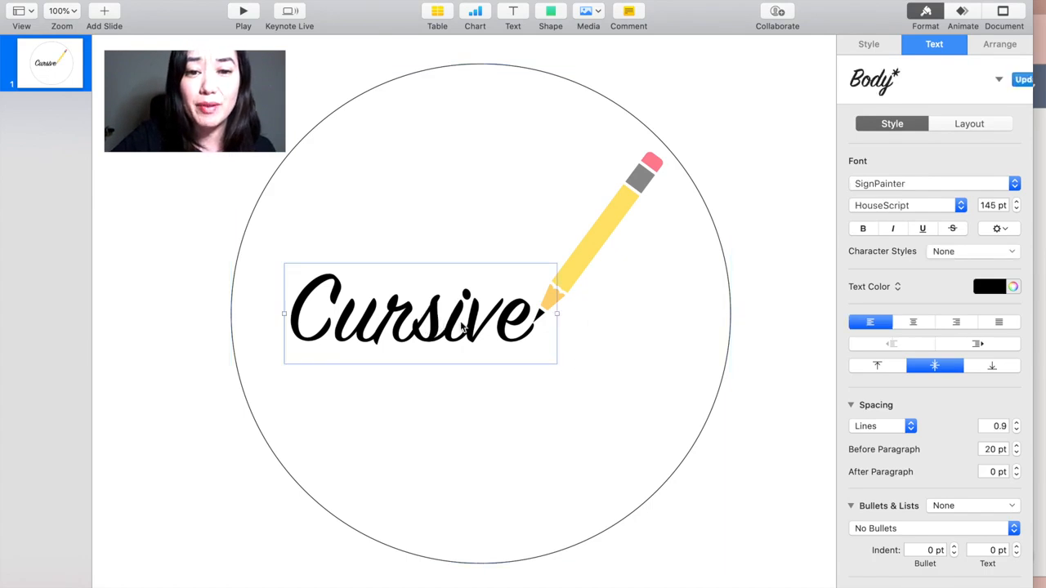
pyautogui.moveTo(446, 328); pyautogui.dragTo(444, 351)
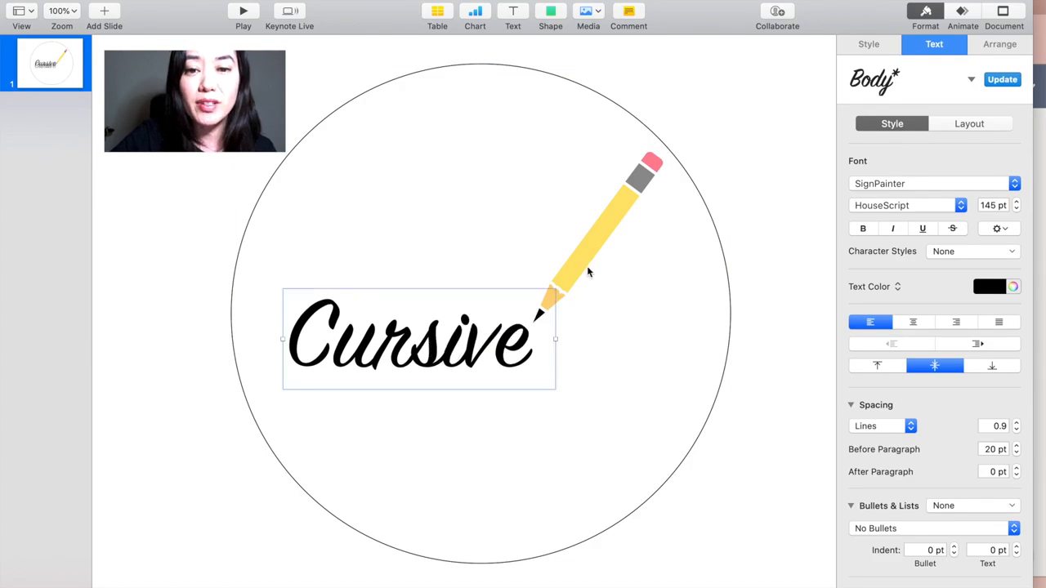
pyautogui.moveTo(585, 252); pyautogui.dragTo(583, 286)
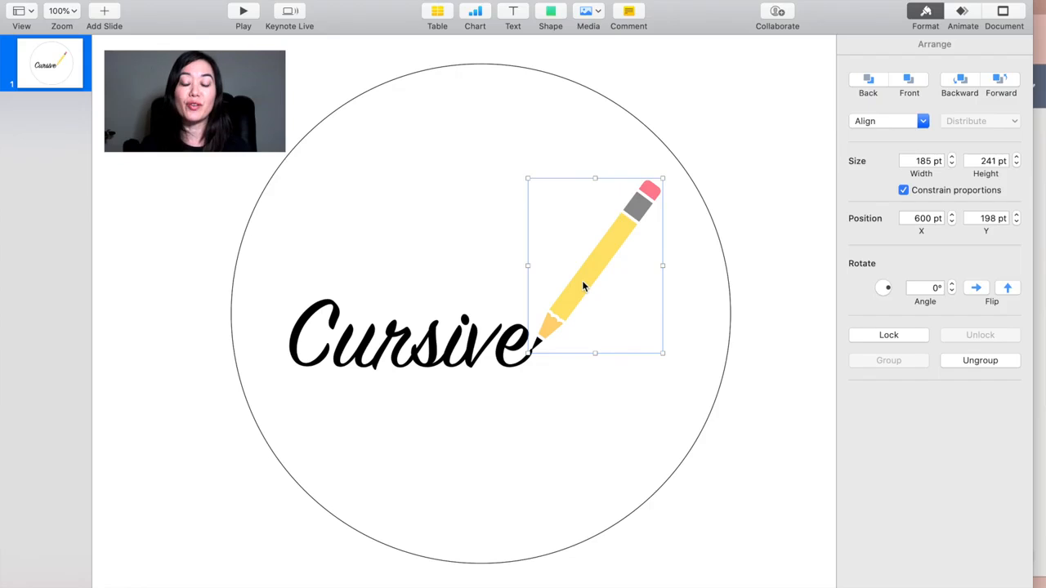
pyautogui.click(558, 453)
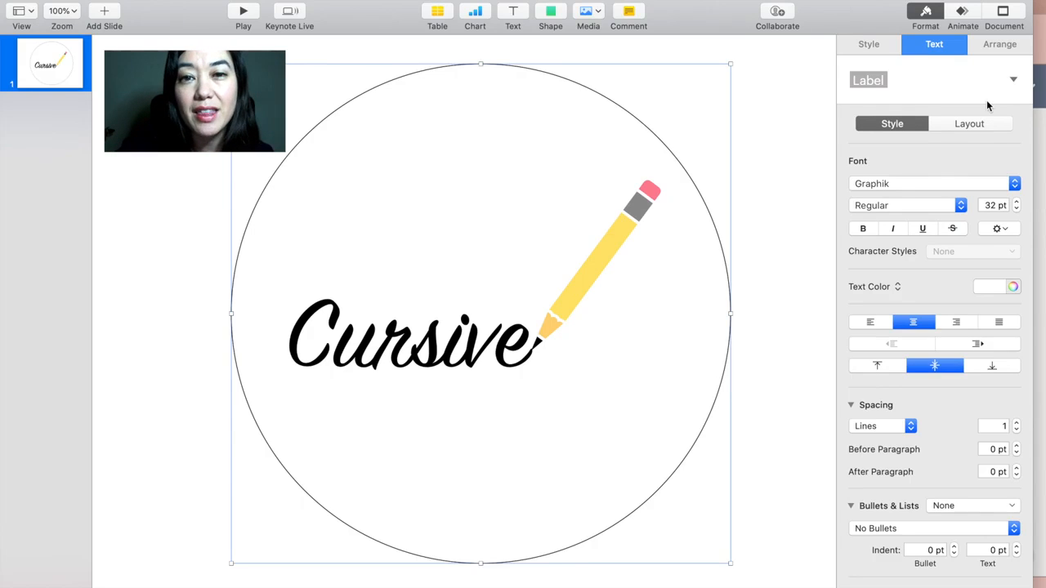
# - Add a straight line shape and stretch it horizontally from edge to edge across the upper part of the circle
pyautogui.click(550, 12)
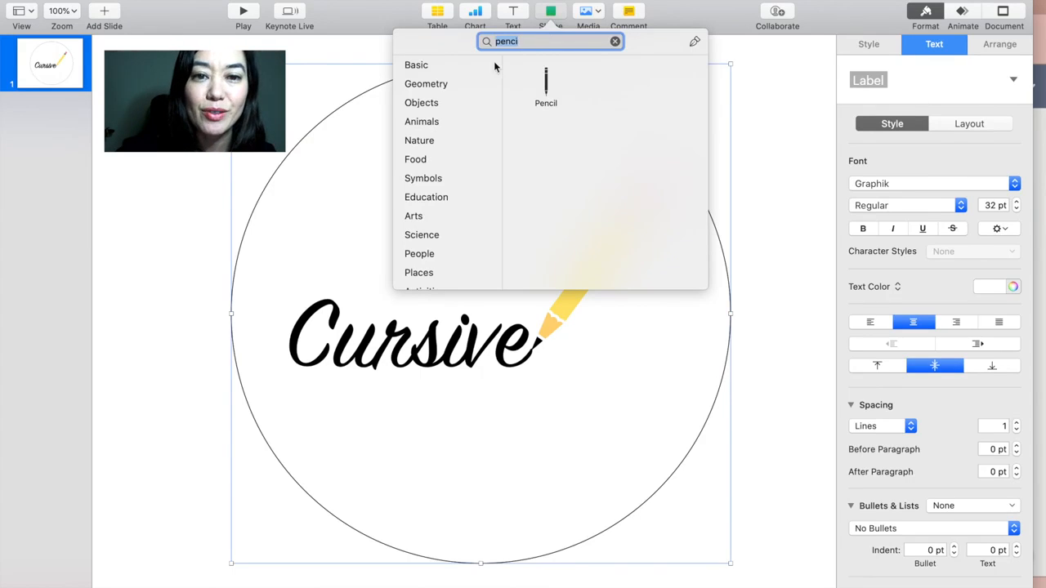
pyautogui.click(434, 69)
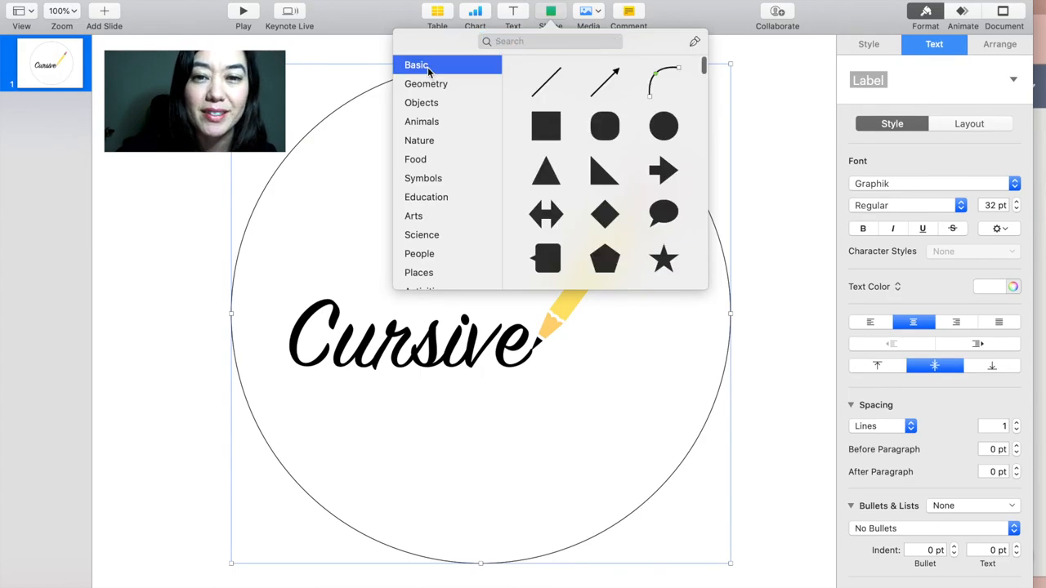
pyautogui.click(552, 86)
pyautogui.click(518, 282)
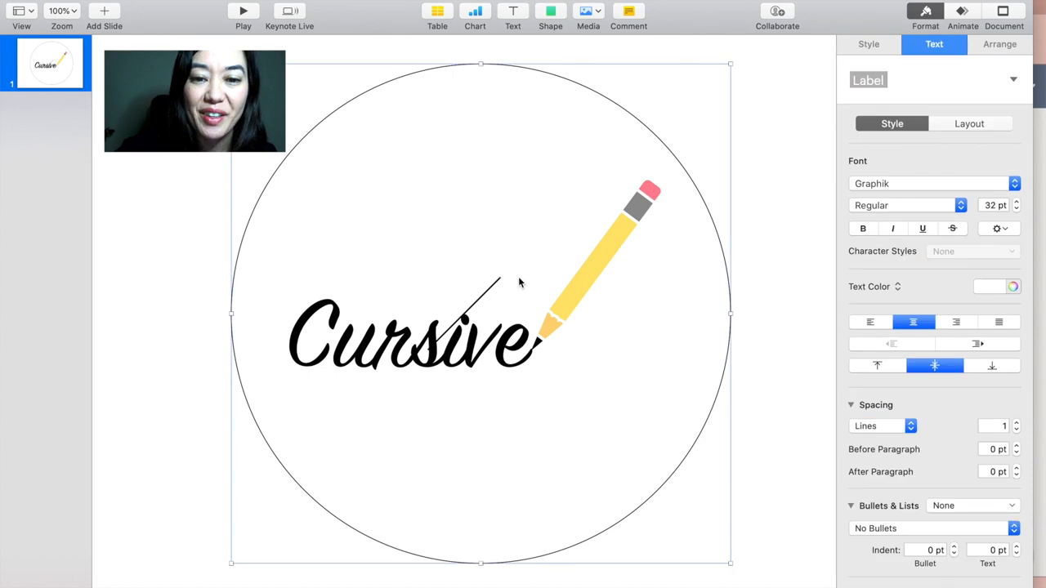
pyautogui.click(494, 284)
pyautogui.moveTo(500, 280); pyautogui.dragTo(667, 148)
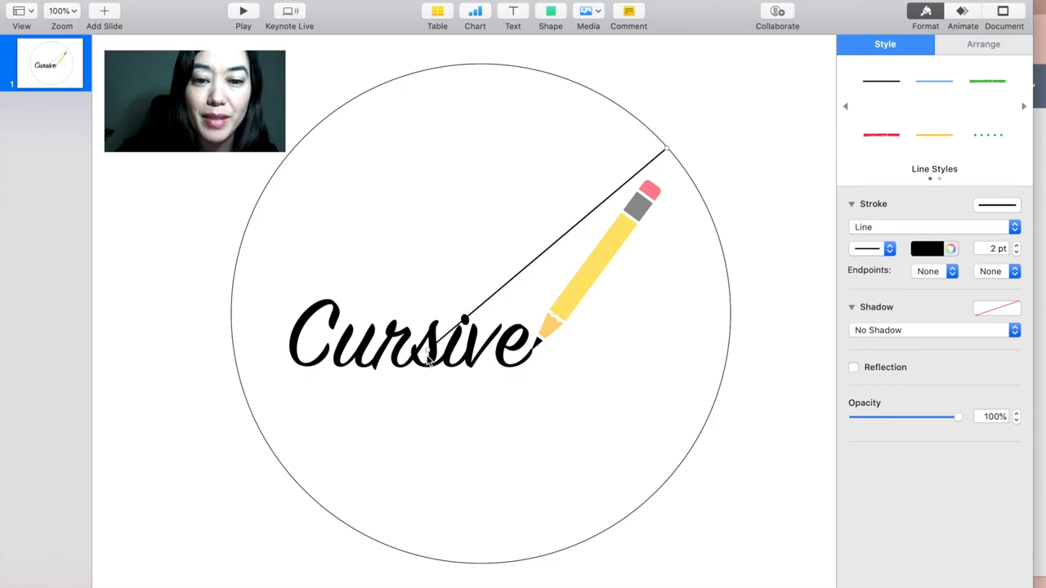
pyautogui.moveTo(464, 319); pyautogui.dragTo(295, 148)
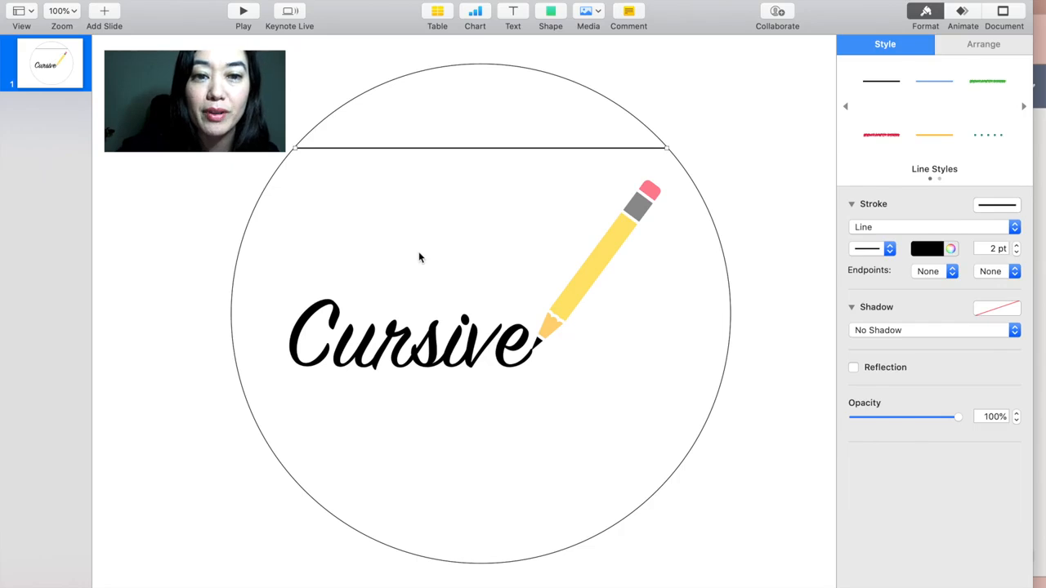
pyautogui.click(419, 257)
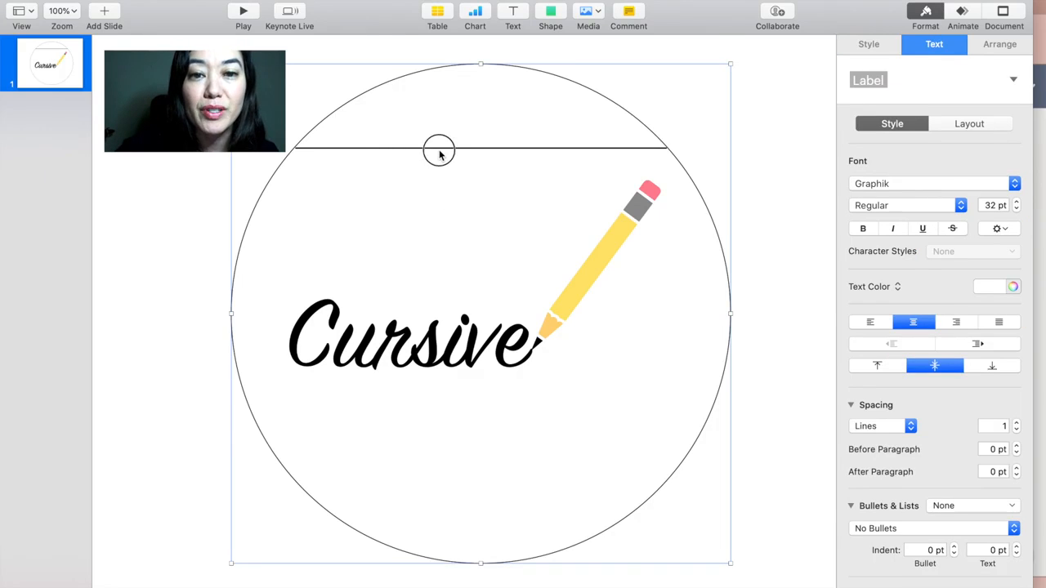
# - Change the horizontal line's stroke color to the Sky pencil color
pyautogui.click(439, 149)
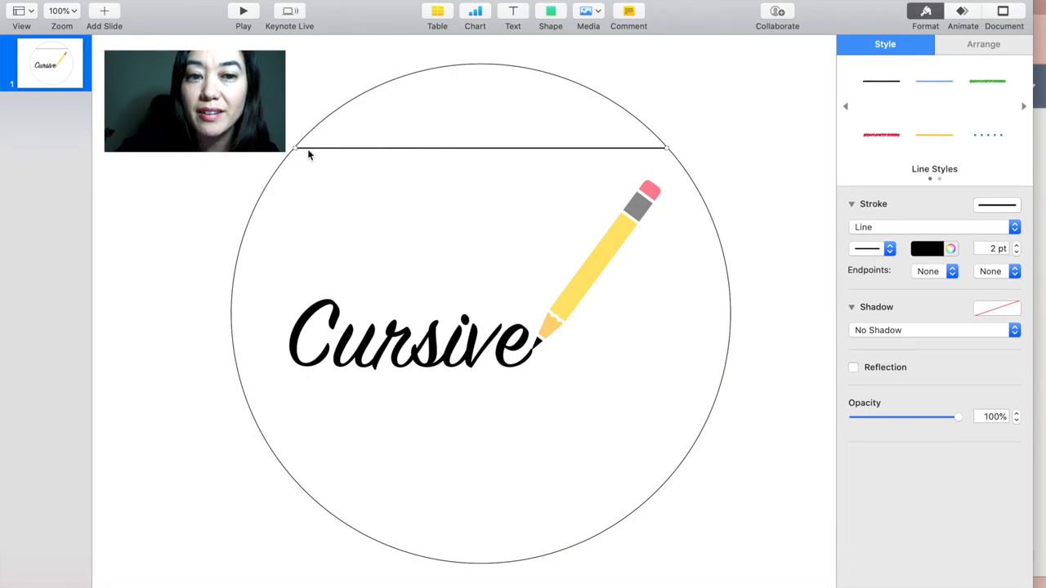
pyautogui.moveTo(295, 148); pyautogui.dragTo(295, 148)
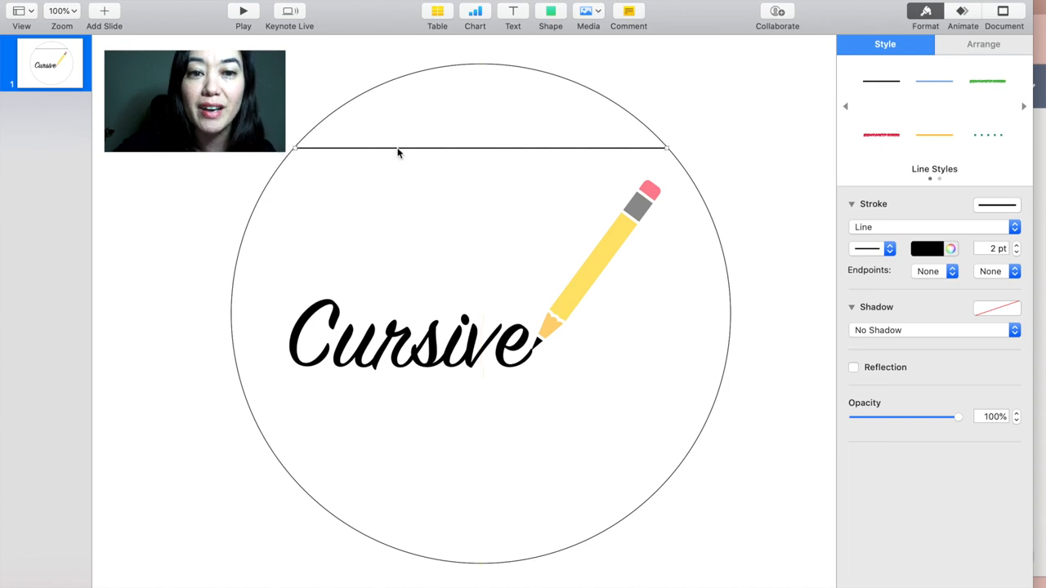
pyautogui.click(396, 148)
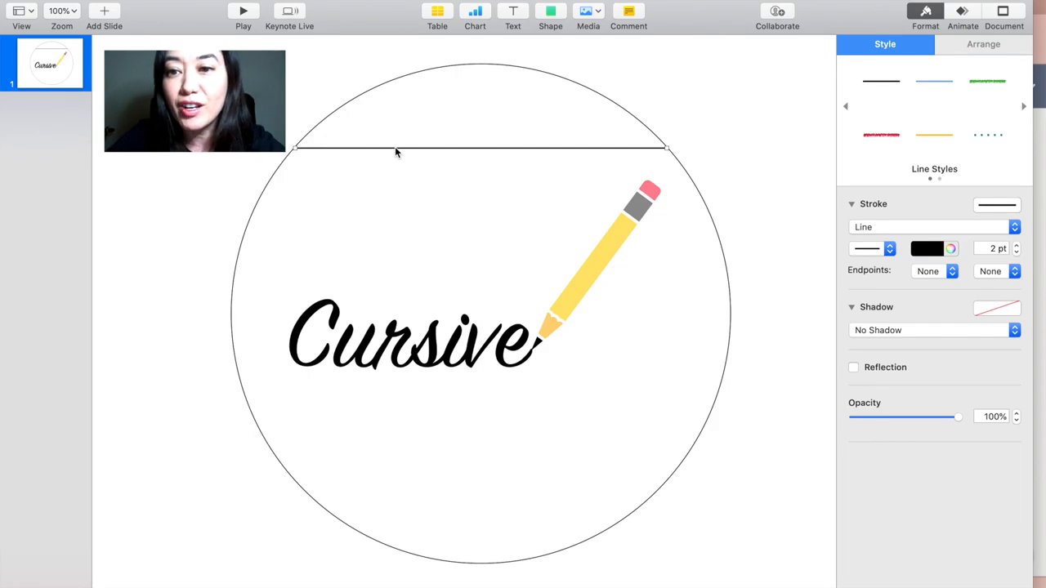
pyautogui.click(926, 249)
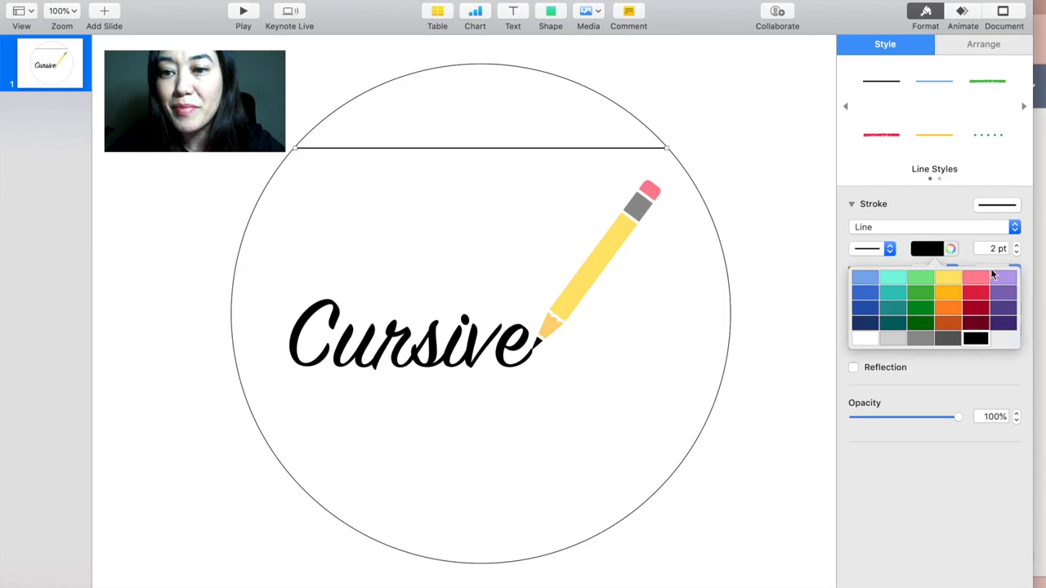
pyautogui.click(970, 229)
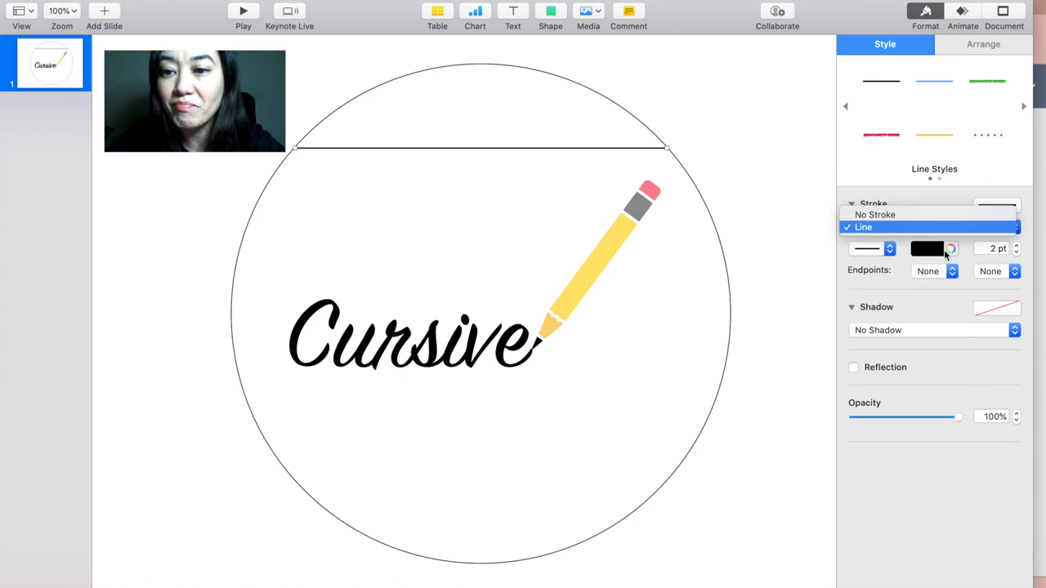
pyautogui.click(948, 253)
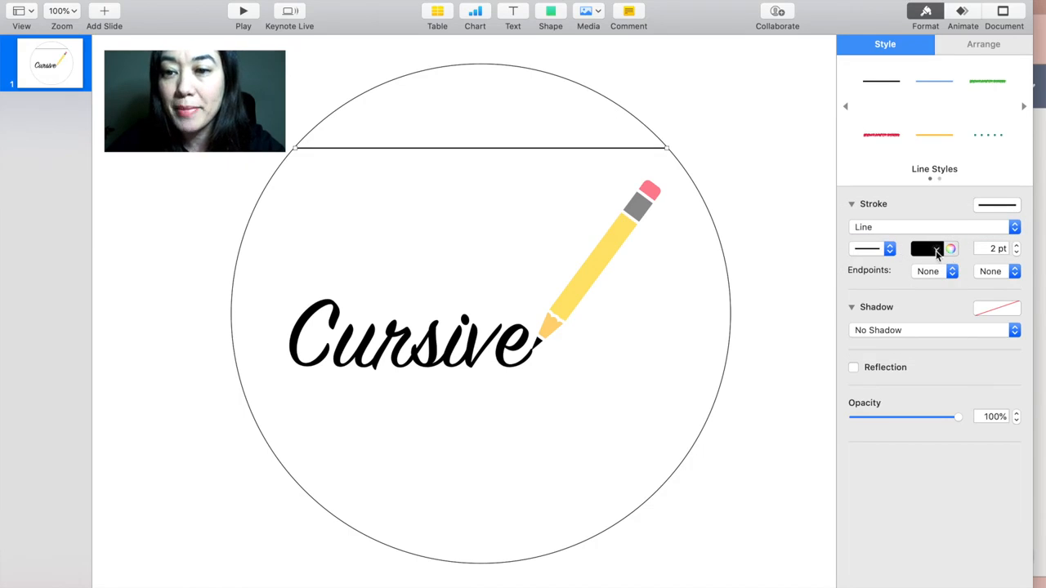
pyautogui.click(951, 249)
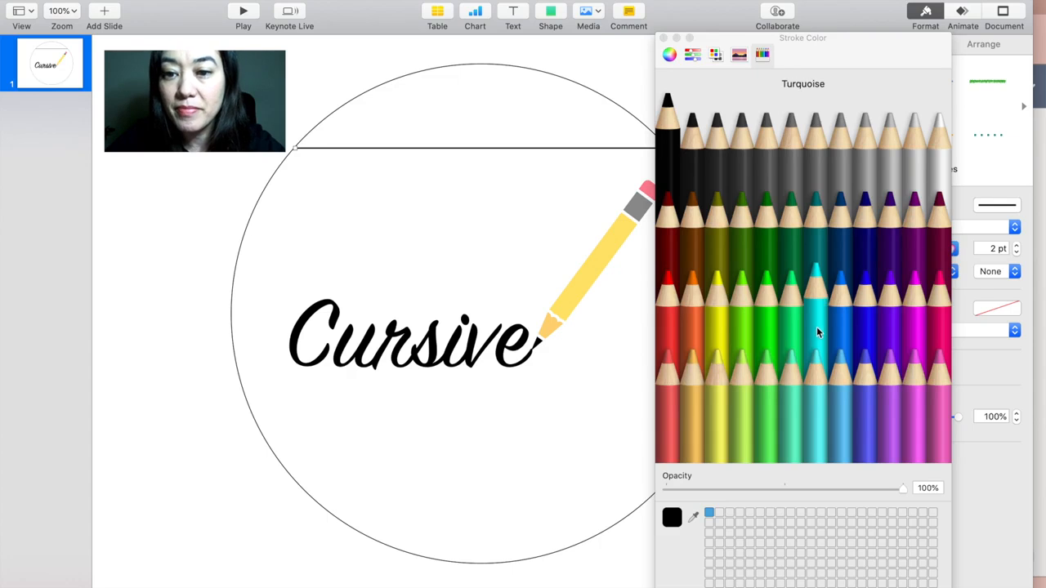
pyautogui.click(836, 387)
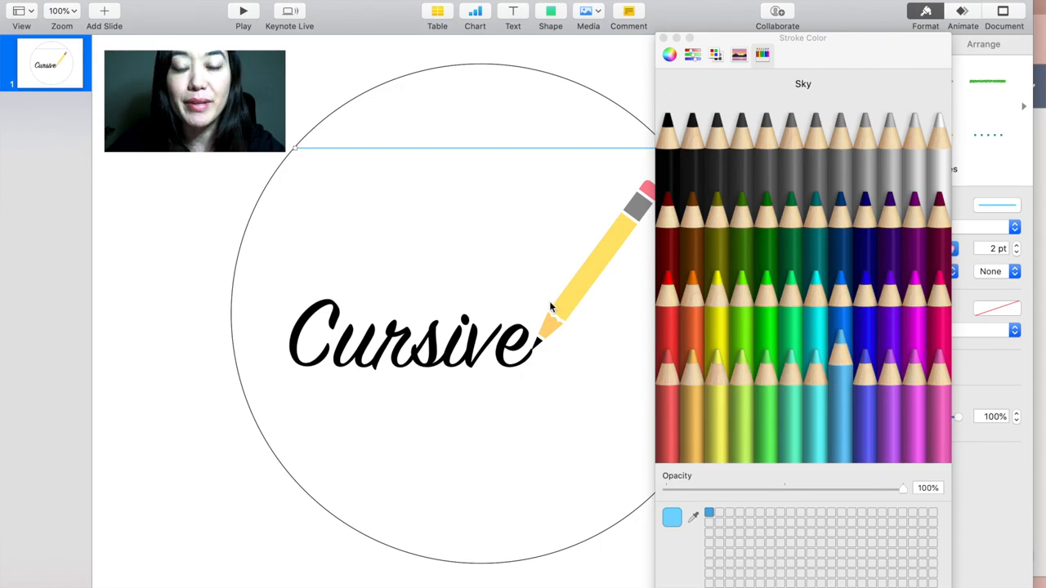
# - Duplicate the blue line and fit the two lines across the circle, one just below and one just above "Cursive"
pyautogui.click(458, 158)
pyautogui.click(456, 150)
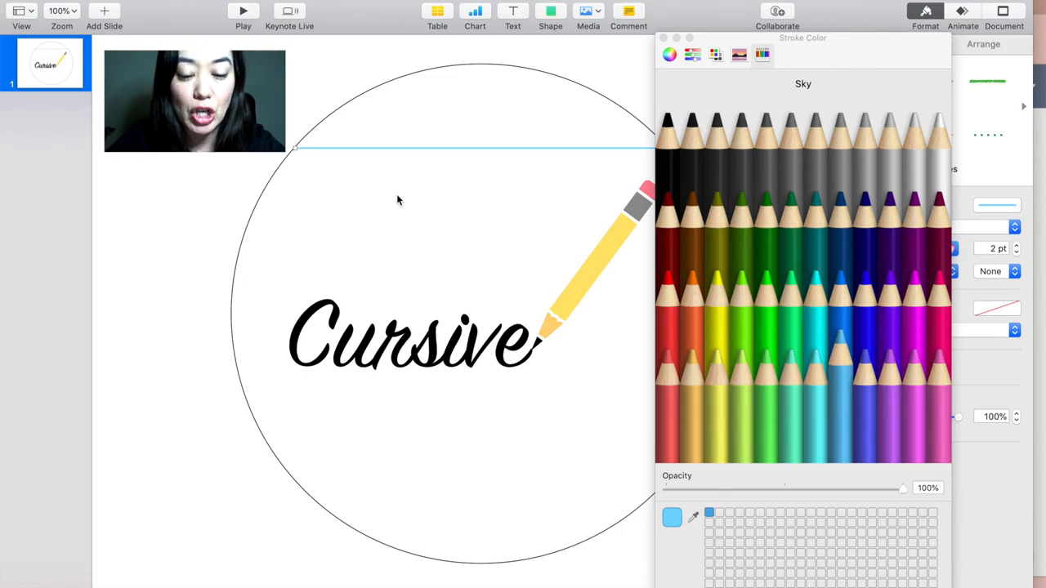
pyautogui.press('super+d')
pyautogui.click(663, 37)
pyautogui.moveTo(576, 158); pyautogui.dragTo(512, 375)
pyautogui.moveTo(611, 372); pyautogui.dragTo(720, 373)
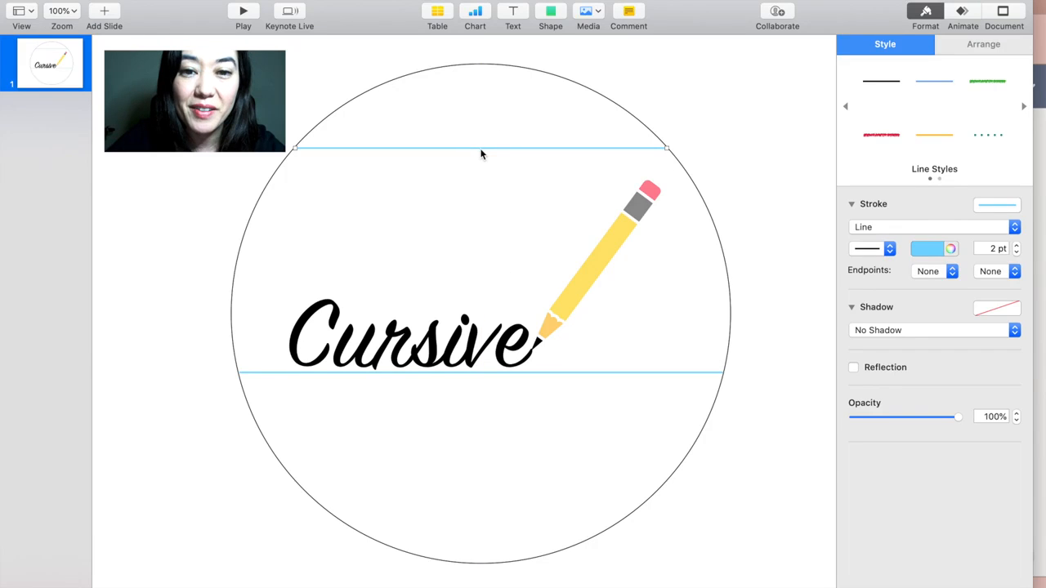
pyautogui.moveTo(480, 153); pyautogui.dragTo(419, 301)
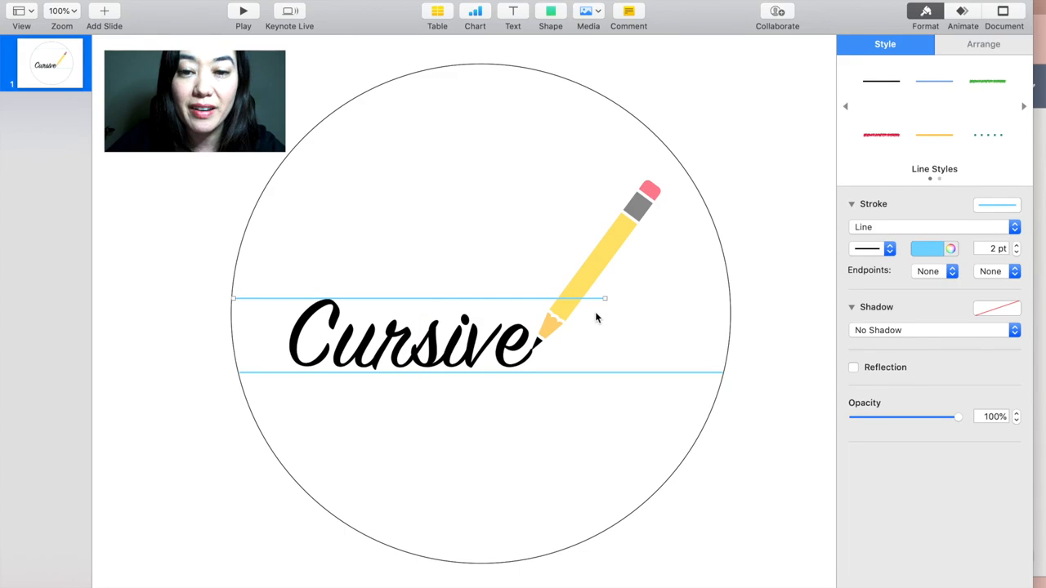
pyautogui.moveTo(605, 299); pyautogui.dragTo(726, 298)
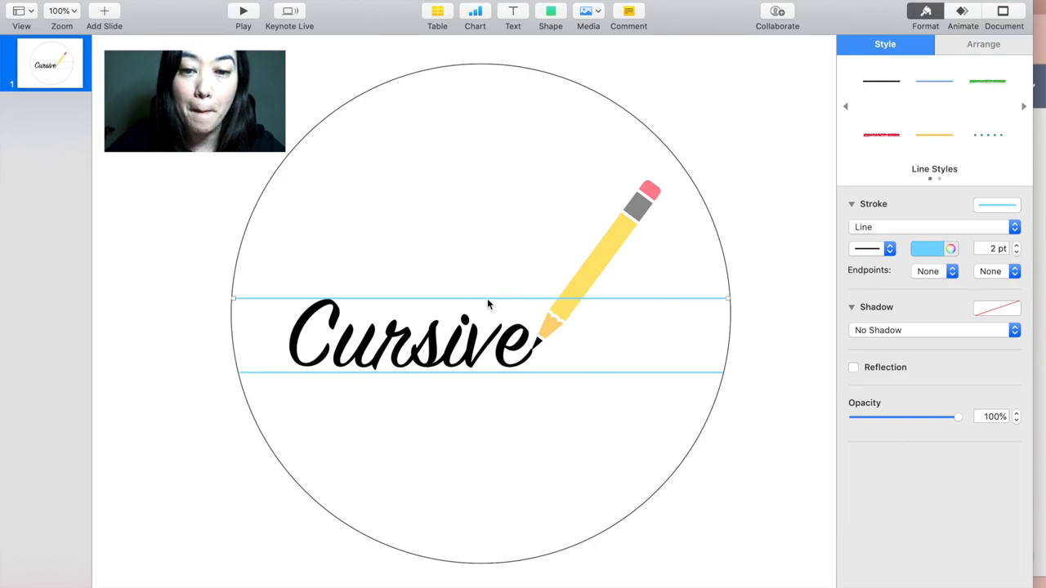
# - Duplicate the pair of blue lines twice, placing one pair below and one pair above the originals with equal spacing
pyautogui.click(602, 373)
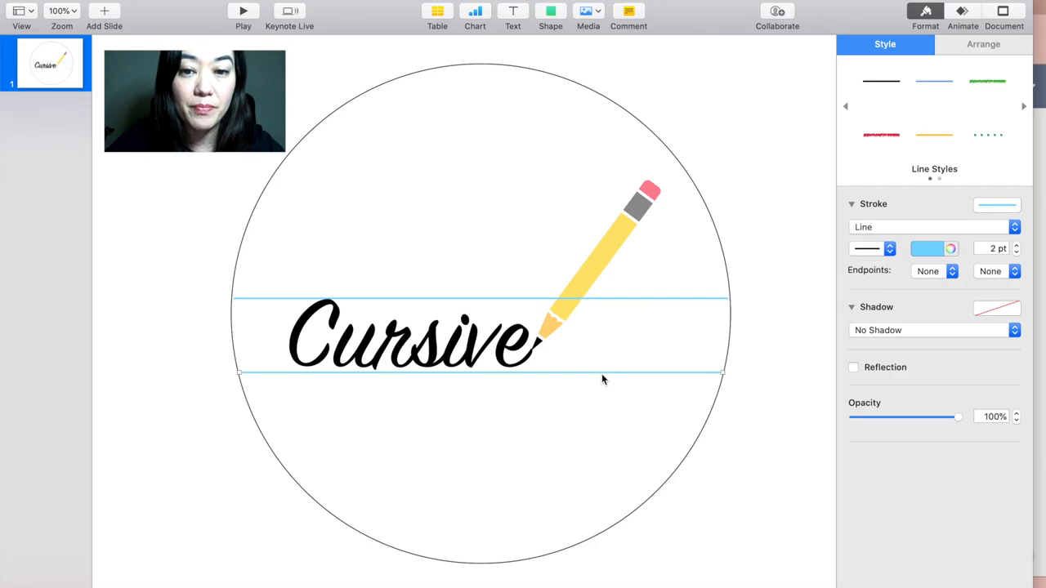
pyautogui.keyDown('shift'); pyautogui.click(624, 299); pyautogui.keyUp('shift')
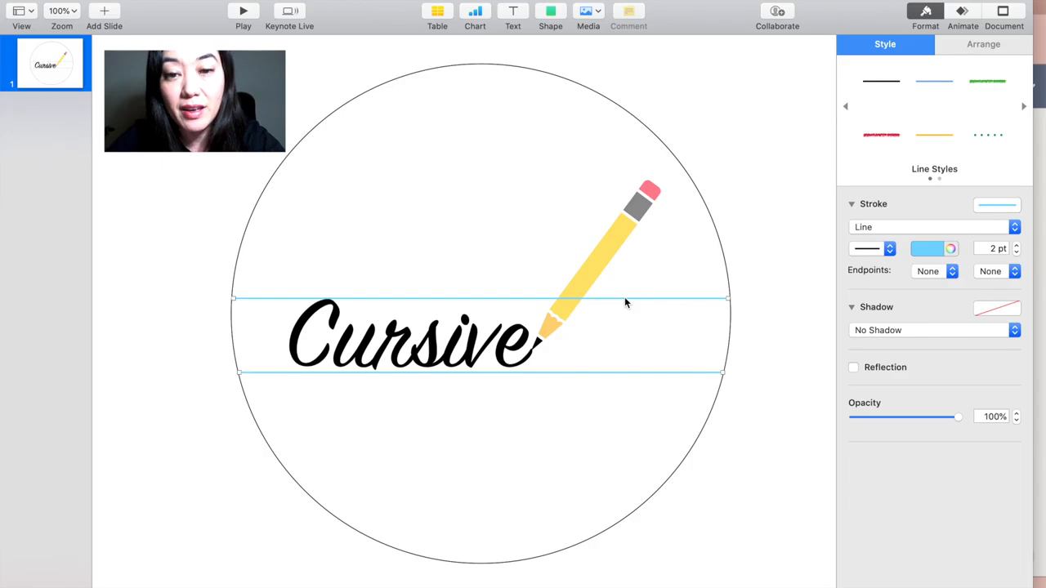
pyautogui.press('super+d')
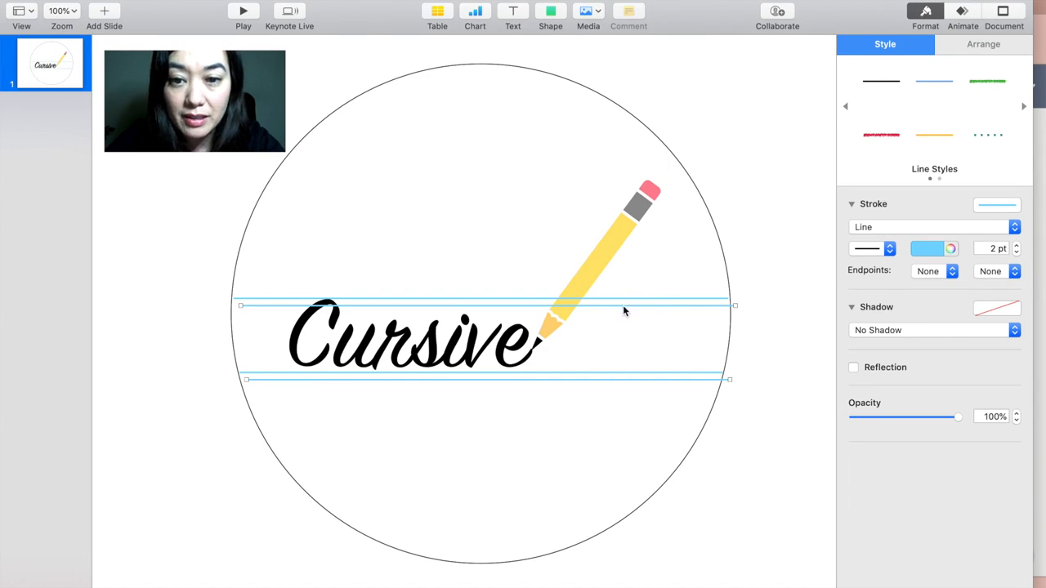
pyautogui.moveTo(624, 309); pyautogui.dragTo(611, 448)
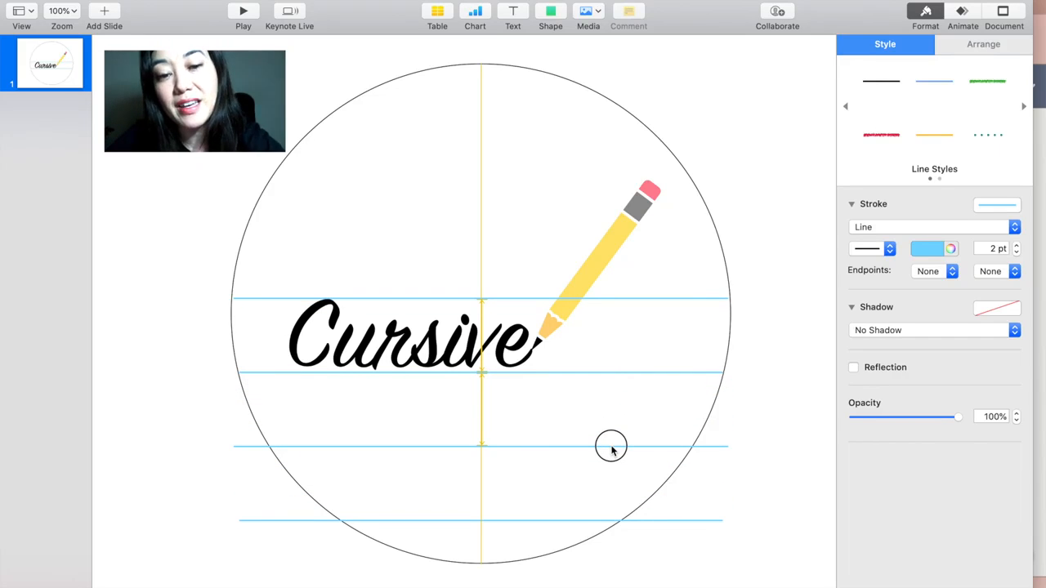
pyautogui.moveTo(611, 448); pyautogui.dragTo(612, 456)
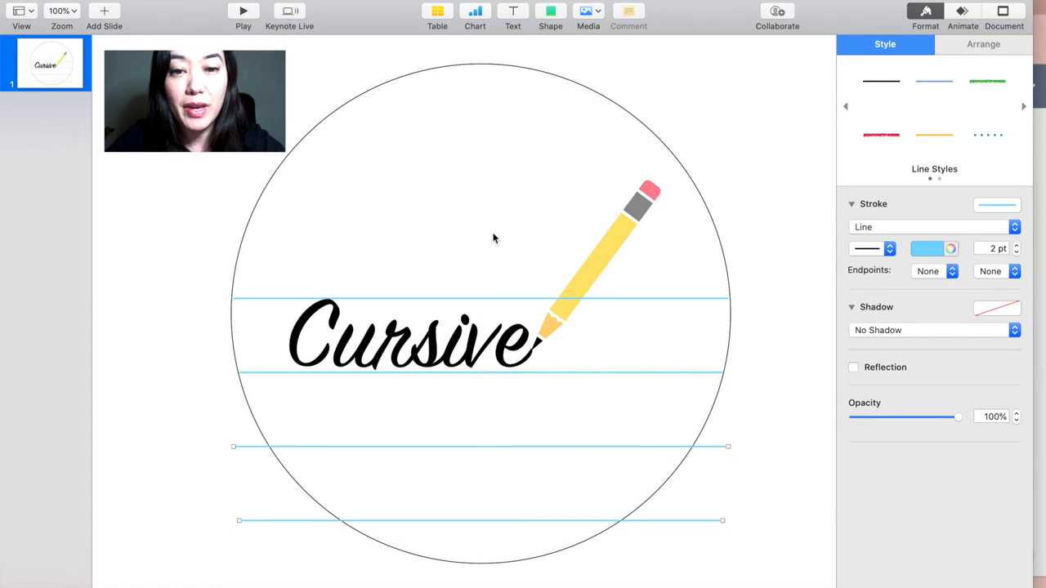
pyautogui.press('super+v')
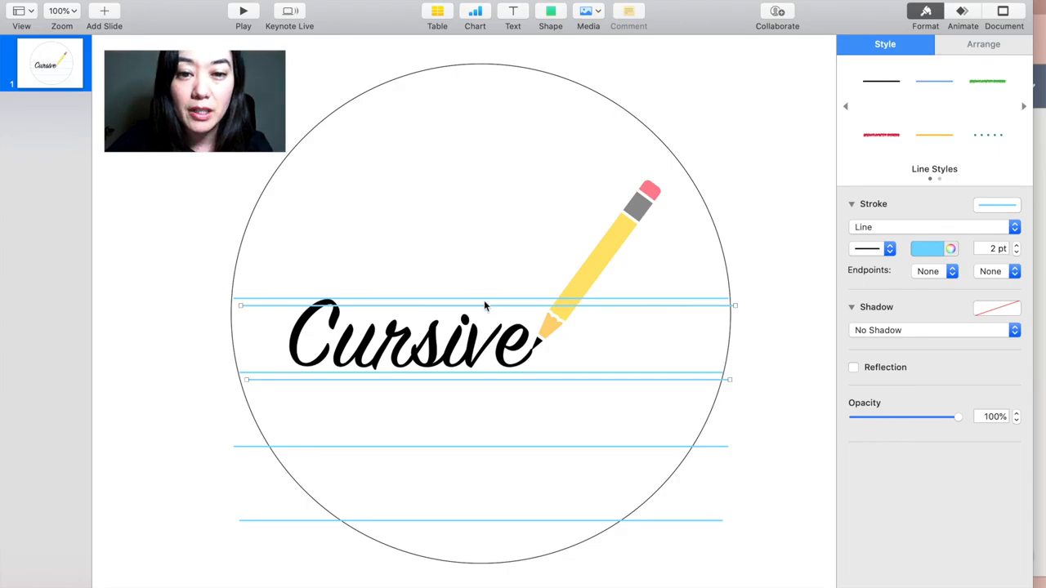
pyautogui.moveTo(484, 310); pyautogui.dragTo(482, 156)
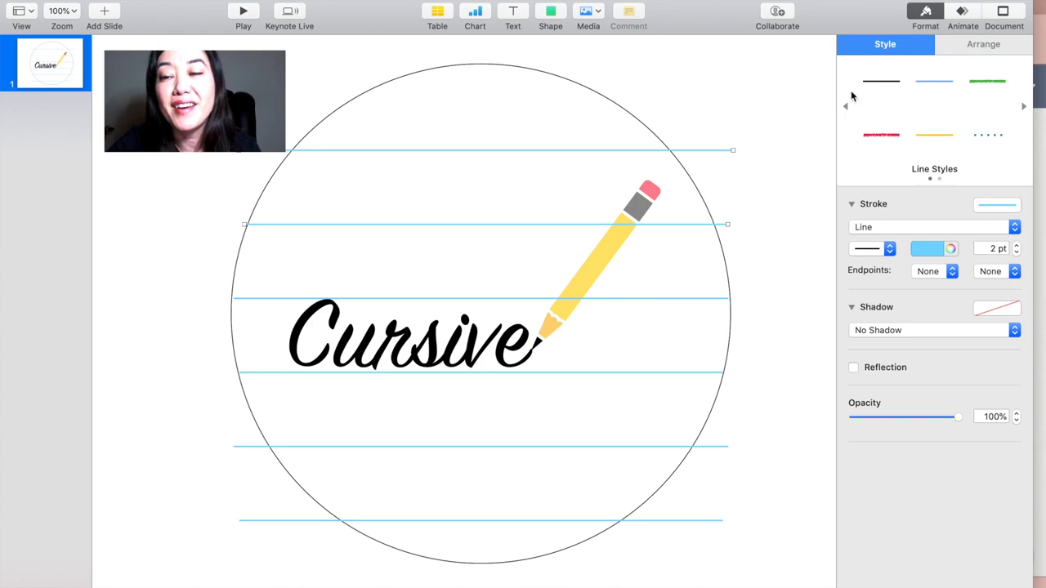
# - Add another line shape as a near-vertical margin along the circle's left side, crossing the blue lines before "Cursive"
pyautogui.click(551, 13)
pyautogui.click(540, 90)
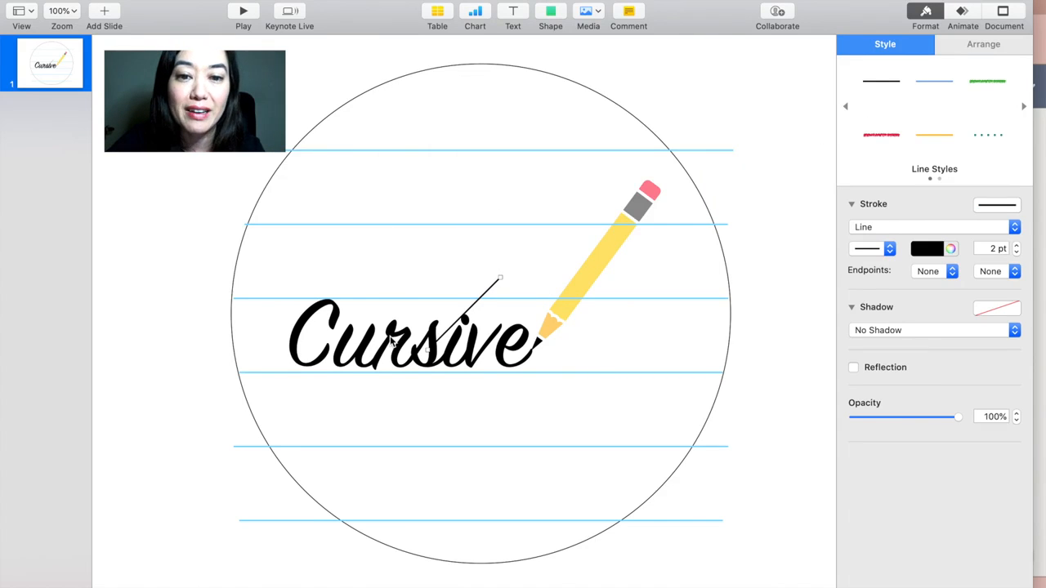
pyautogui.moveTo(485, 296); pyautogui.dragTo(280, 161)
pyautogui.moveTo(220, 225); pyautogui.dragTo(280, 463)
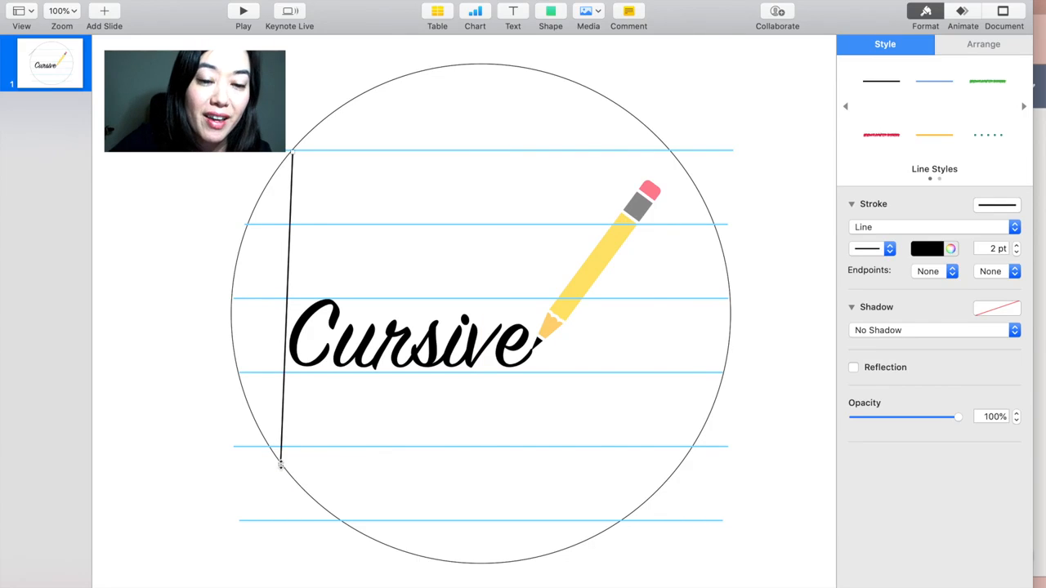
pyautogui.moveTo(292, 152); pyautogui.dragTo(292, 133)
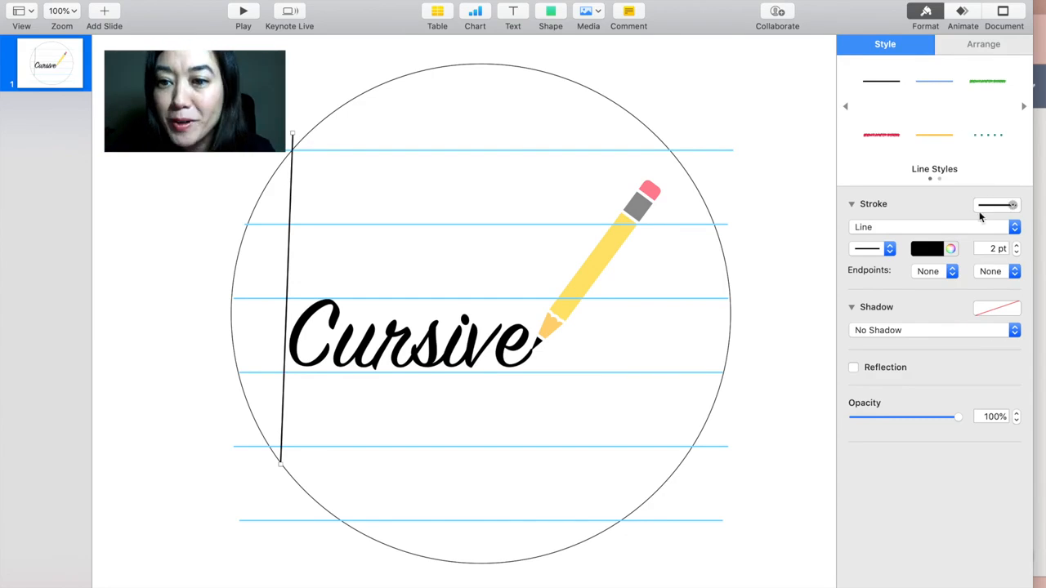
# - Change the near-vertical margin line's stroke color to red
pyautogui.click(927, 249)
pyautogui.click(970, 297)
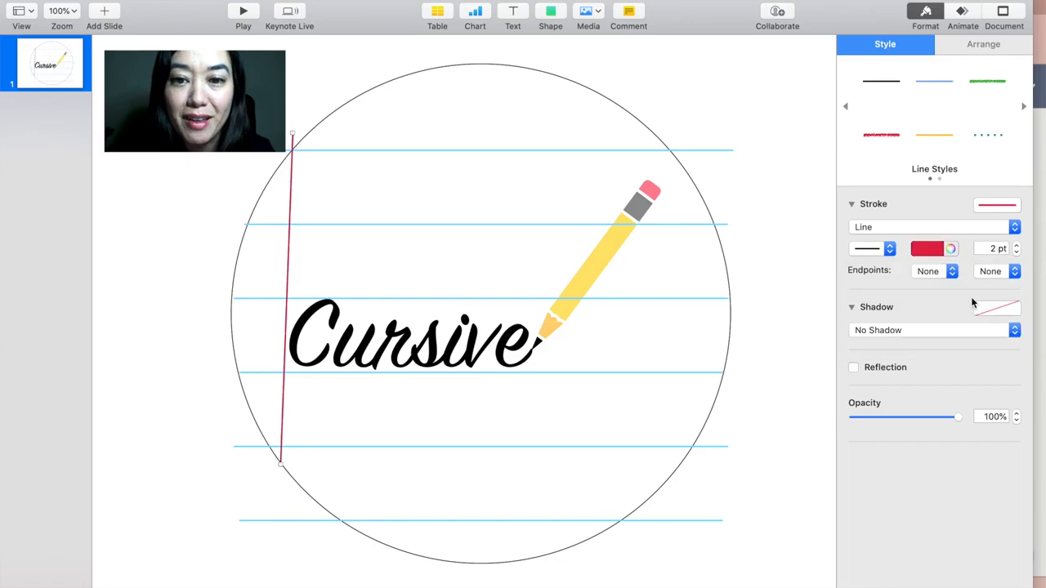
pyautogui.click(787, 106)
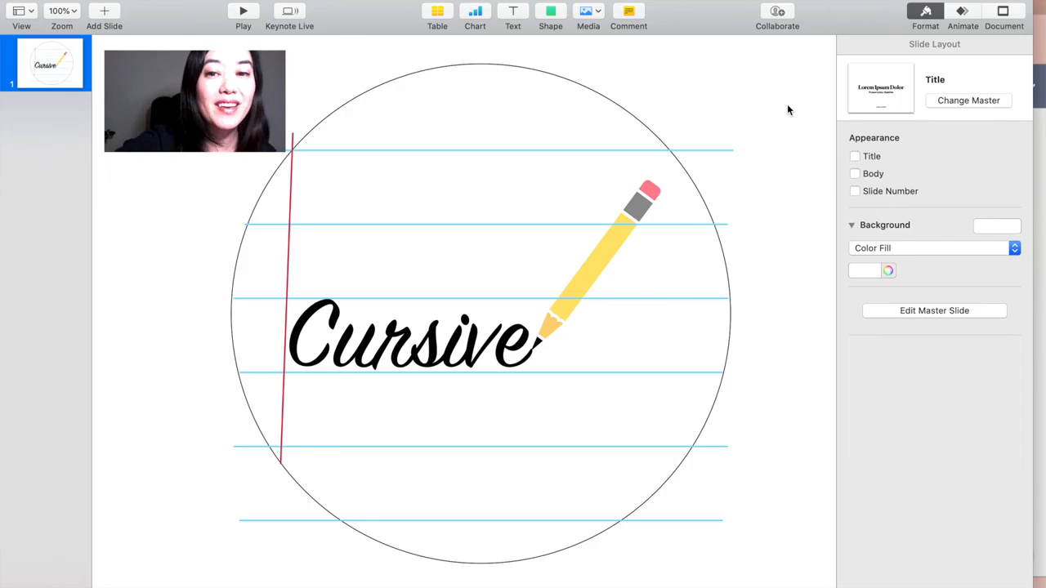
# - Shorten the topmost blue line so its right end meets the circle's edge
pyautogui.click(717, 149)
pyautogui.moveTo(716, 149); pyautogui.dragTo(670, 152)
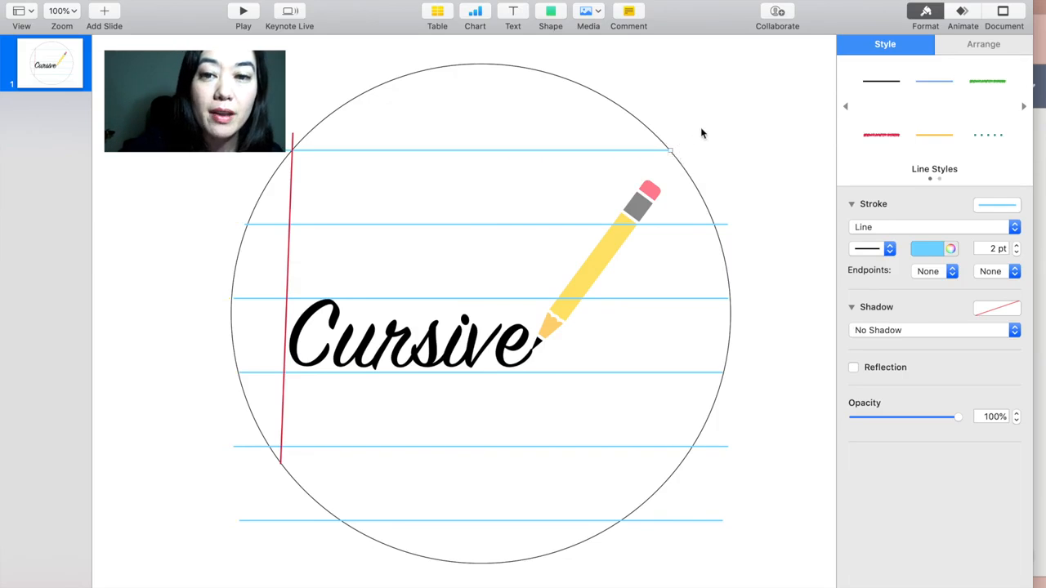
pyautogui.click(701, 127)
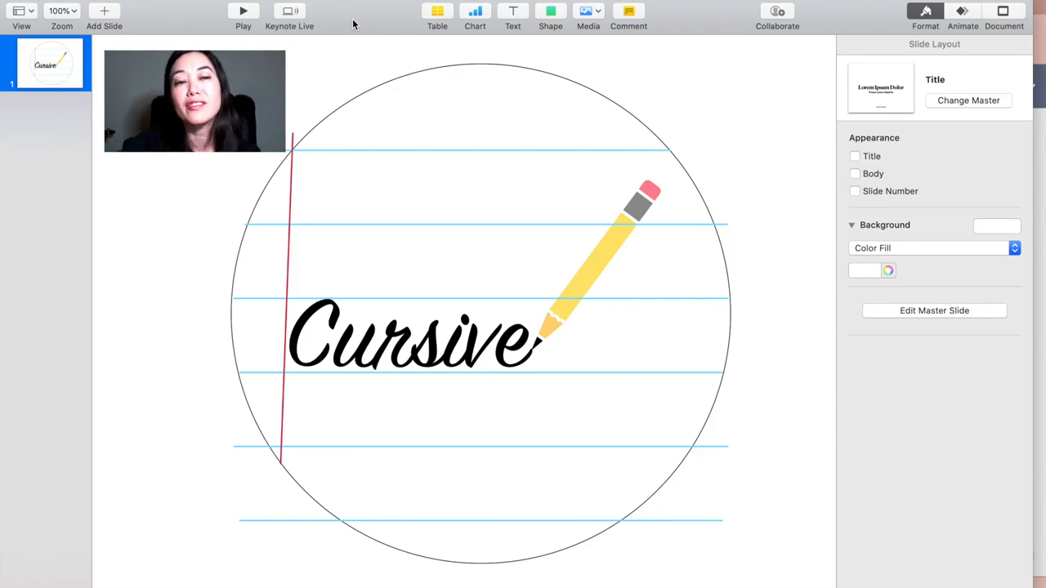
# - Export all slides of the presentation as images in JPEG (High Quality) format
pyautogui.click(100, 0)
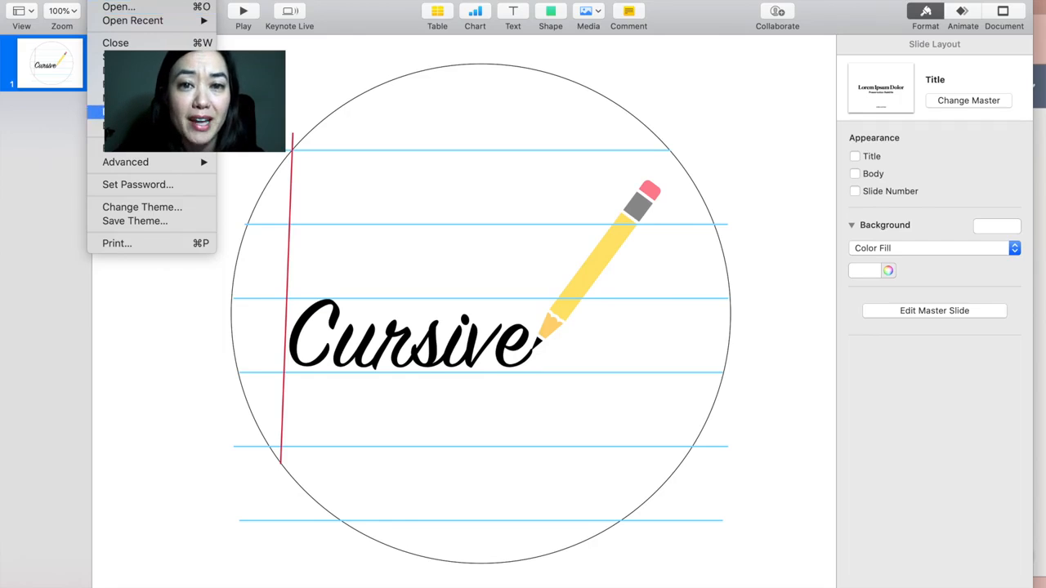
pyautogui.moveTo(123, 125)
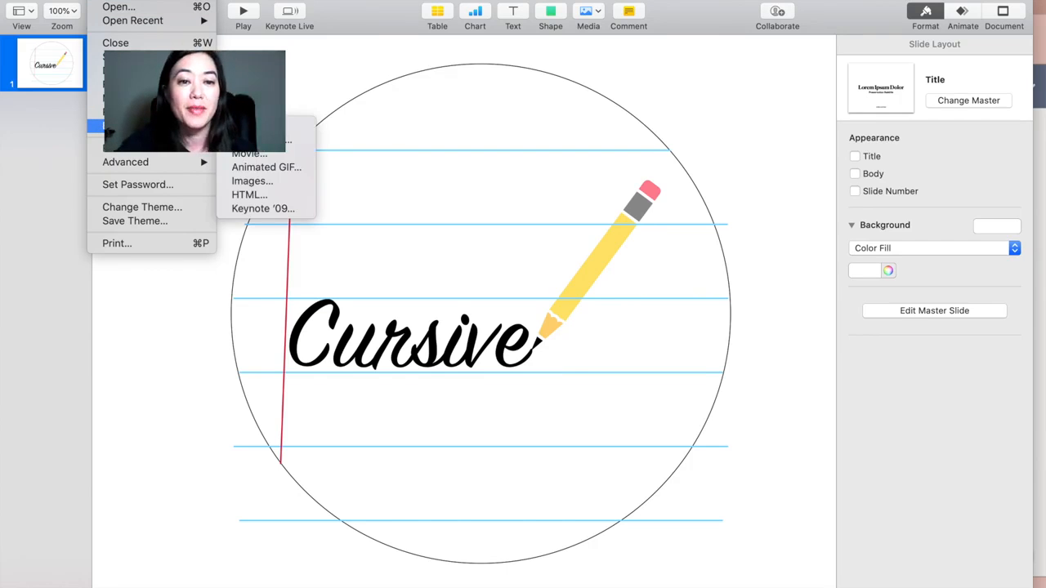
pyautogui.click(266, 183)
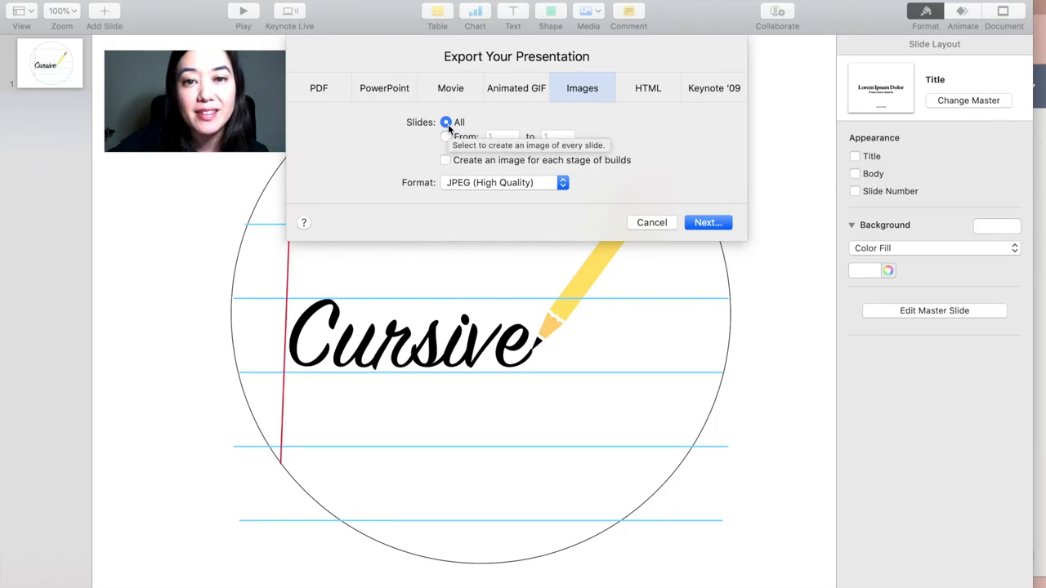
pyautogui.click(714, 223)
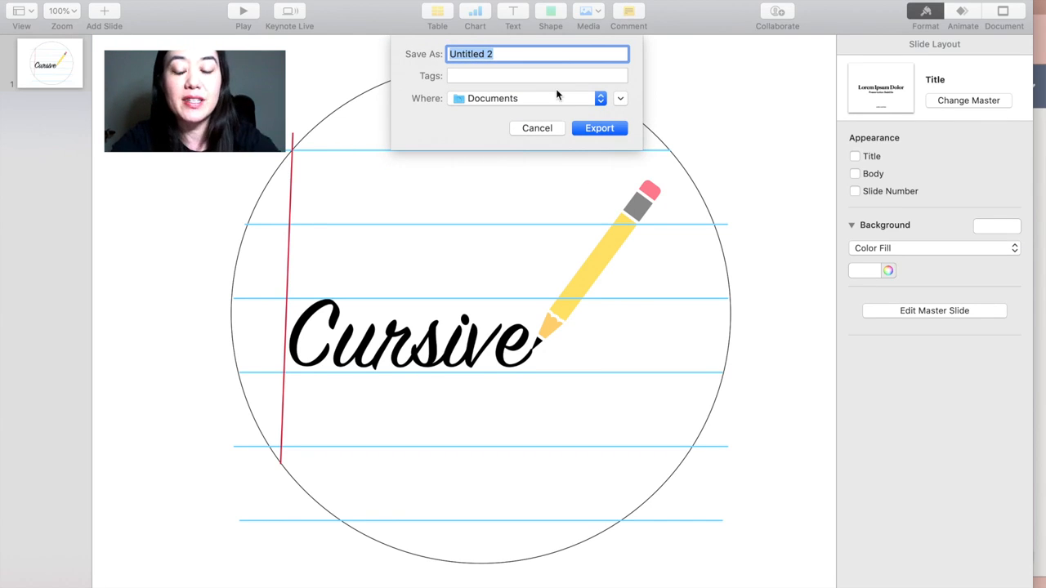
# - Name the export "Cursive Badge" and save it to the Desktop
pyautogui.write('Cursive Badge')
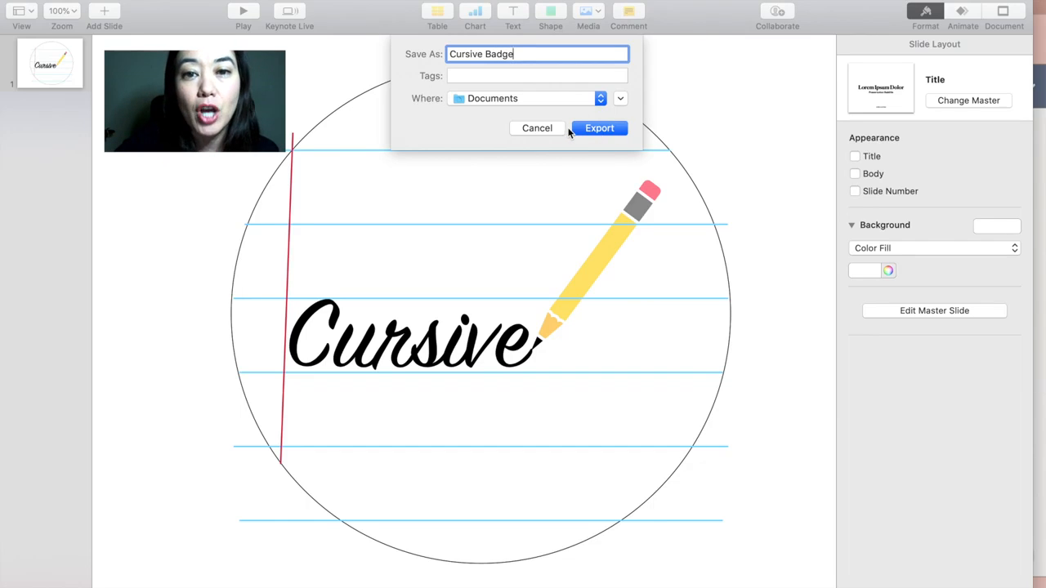
pyautogui.click(600, 98)
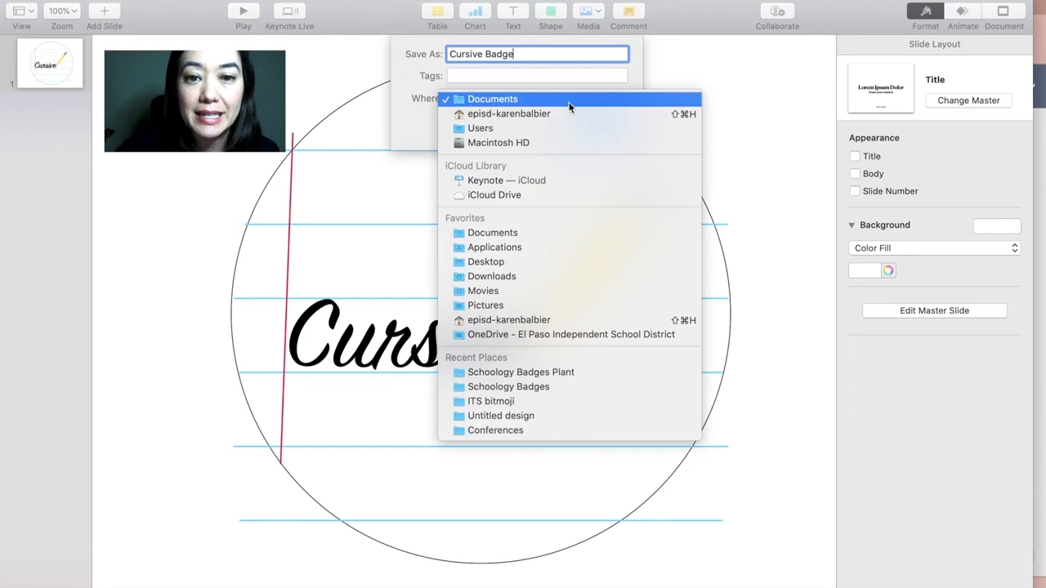
pyautogui.click(513, 262)
pyautogui.click(618, 126)
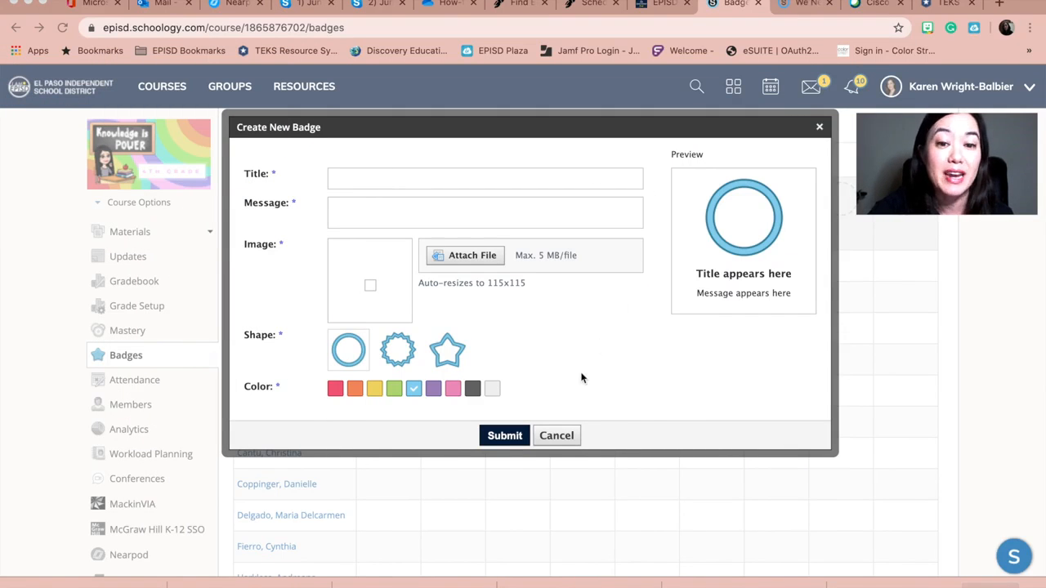
# - Switch to Schoology, discard the open badge form and start creating a new badge for the course
pyautogui.click(570, 435)
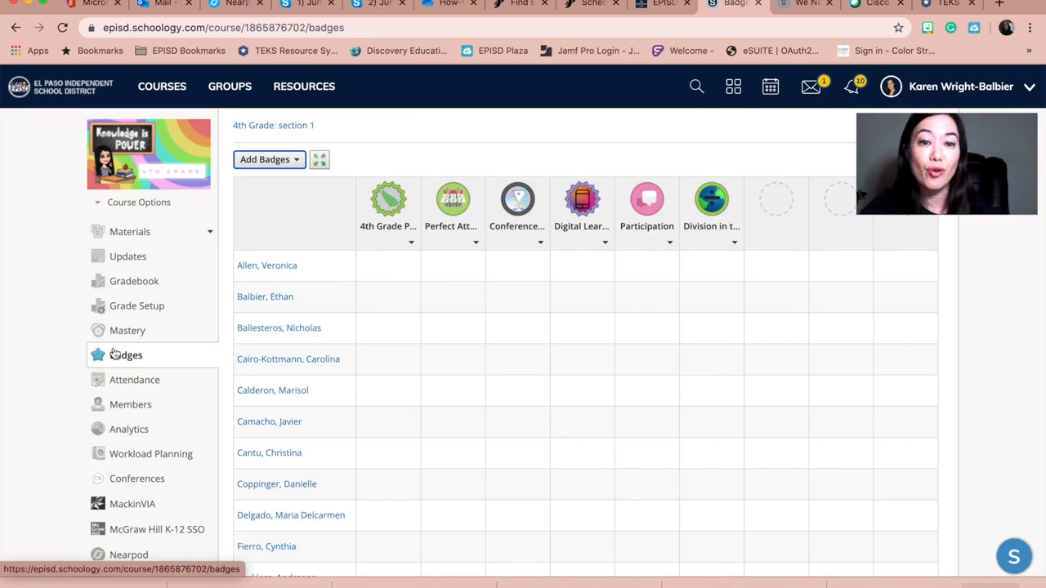
pyautogui.click(296, 161)
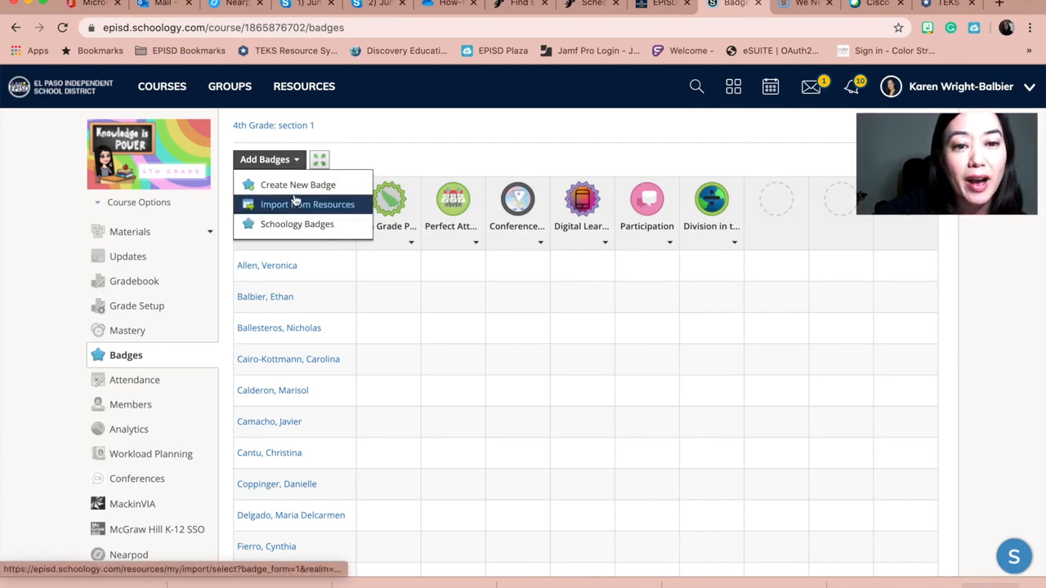
pyautogui.click(294, 193)
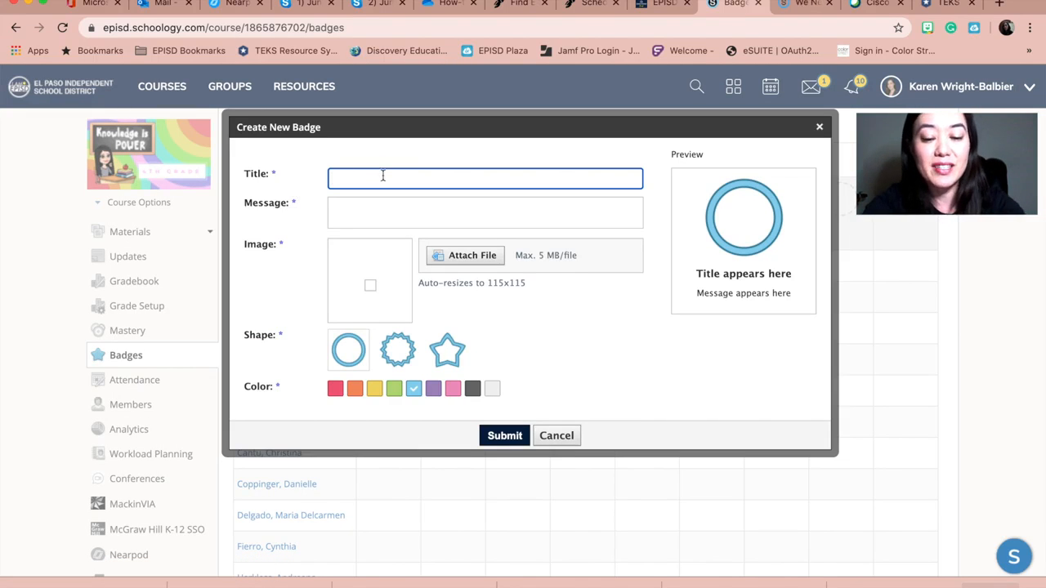
# - Title the new badge "Cursive Wizard"
pyautogui.write('Cursive ')
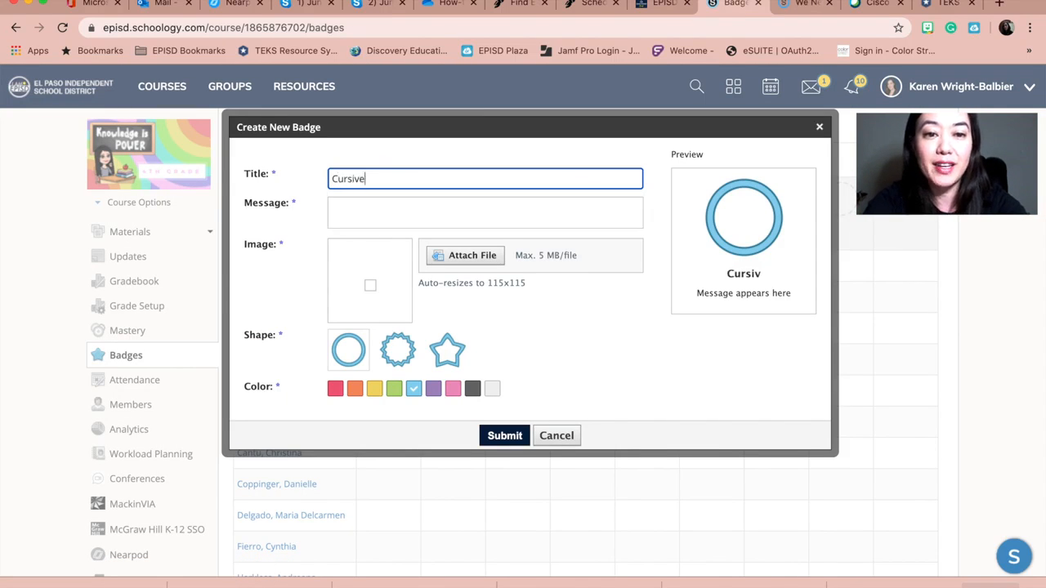
pyautogui.write('Quee')
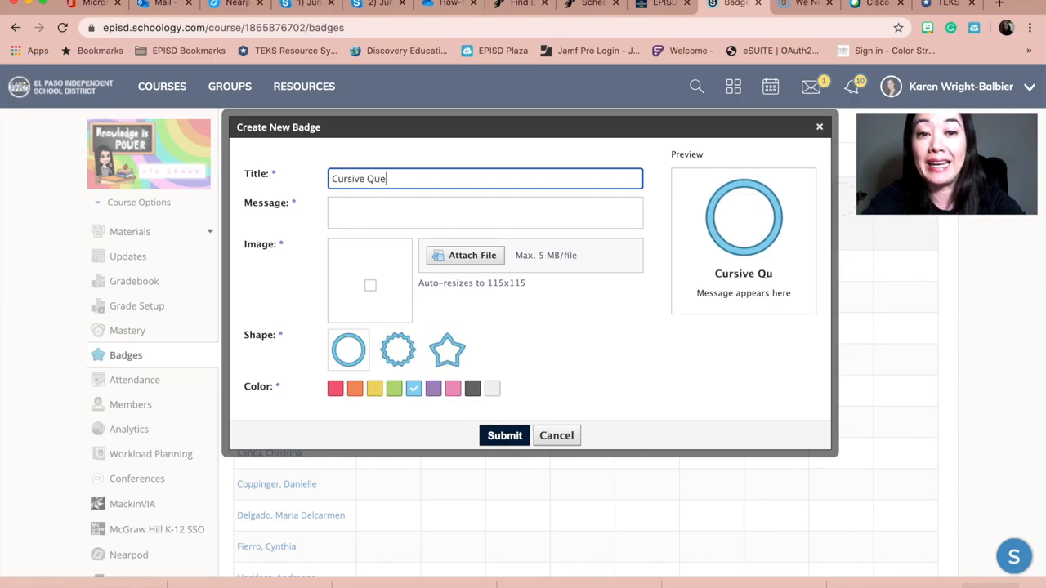
pyautogui.press('BackSpace')
pyautogui.press('BackSpace')
pyautogui.press('BackSpace')
pyautogui.press('BackSpace')
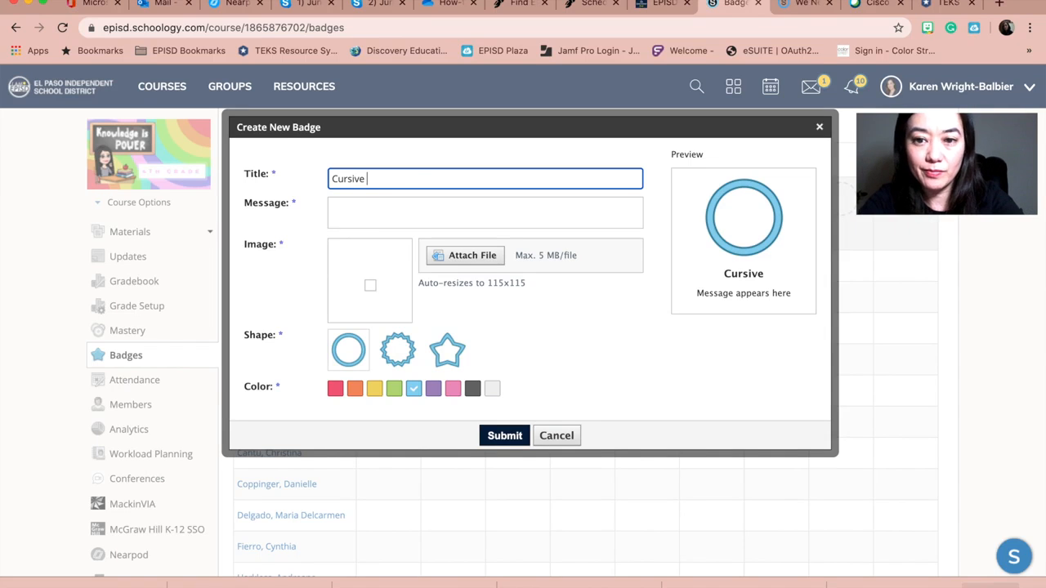
pyautogui.write('W')
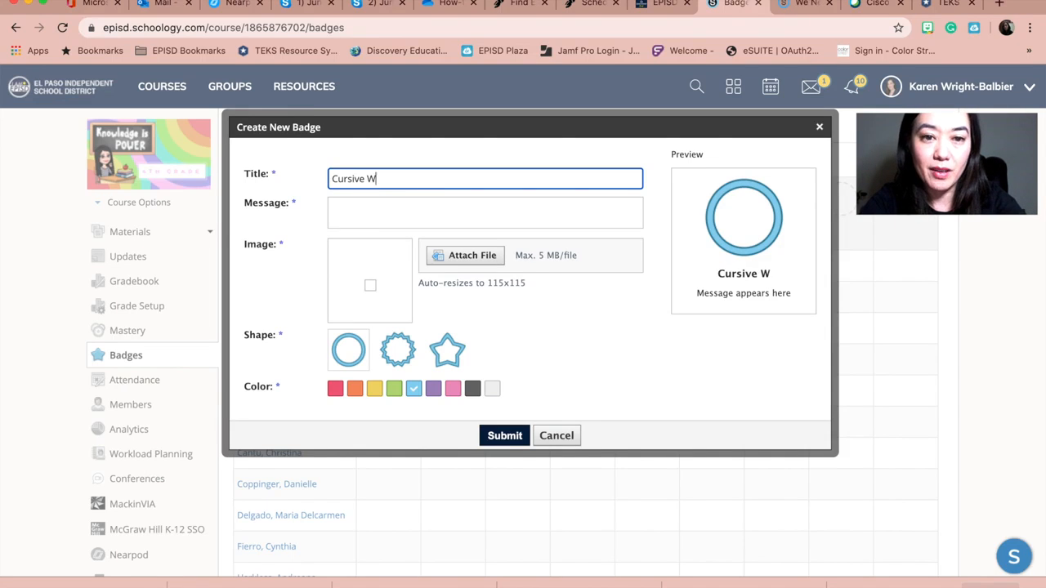
pyautogui.write('izard')
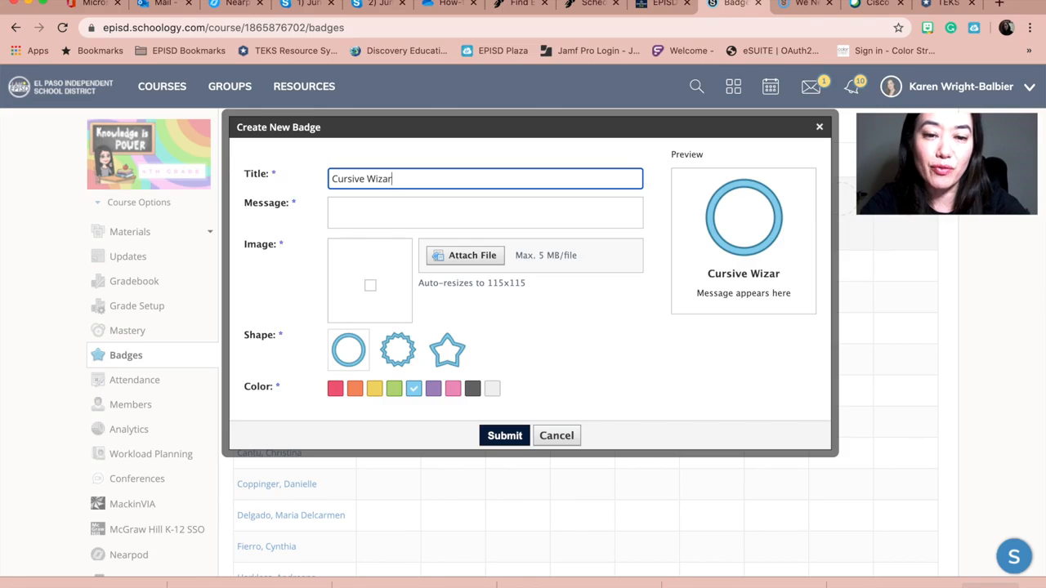
# - Enter the badge message "Earn this badge when you complete an assignment that is easy to read using cursive handwriting."
pyautogui.click(365, 215)
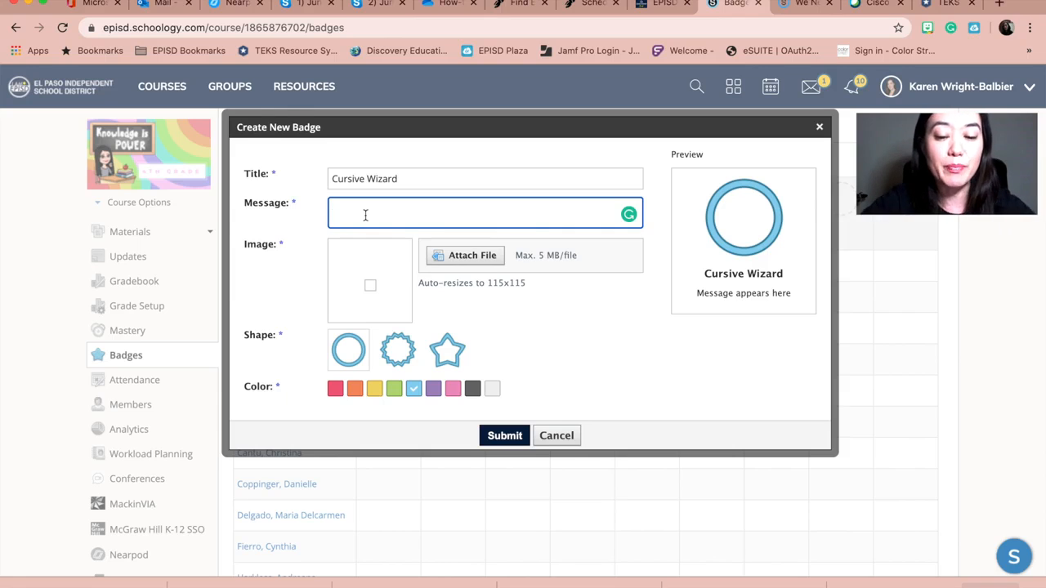
pyautogui.write('Ea')
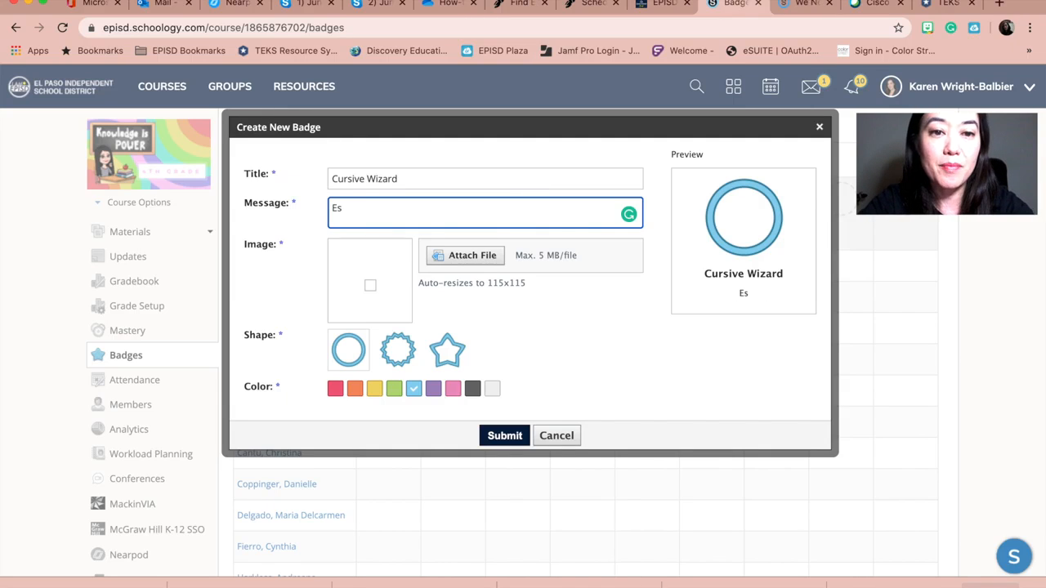
pyautogui.write('rn th')
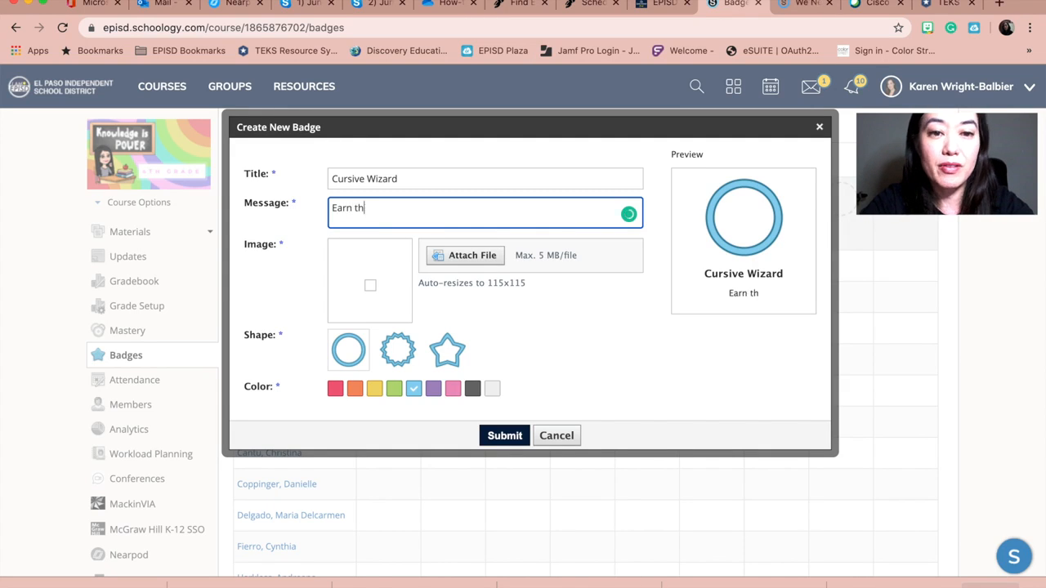
pyautogui.write('is badge ')
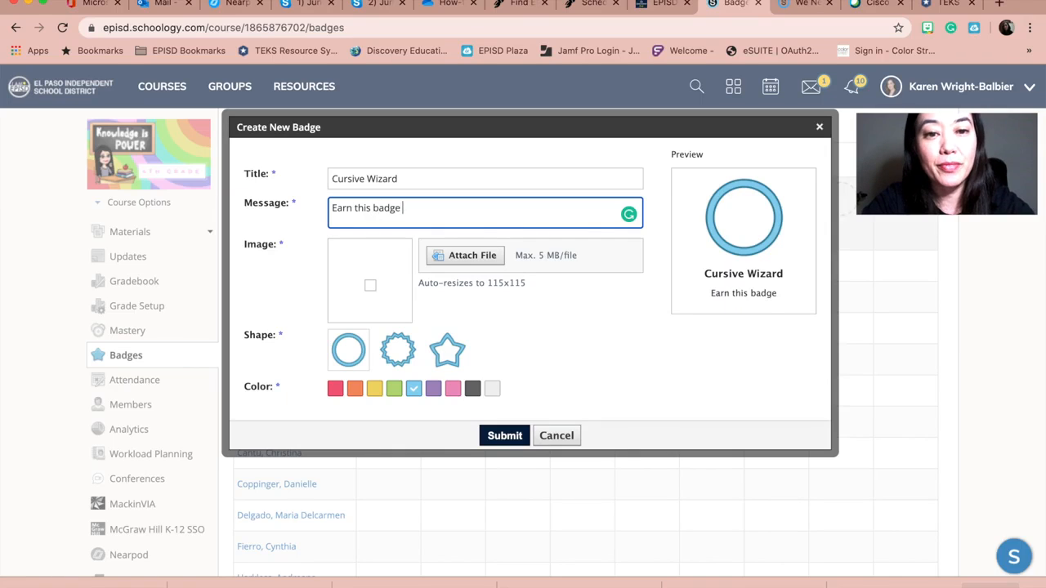
pyautogui.write('when you comple')
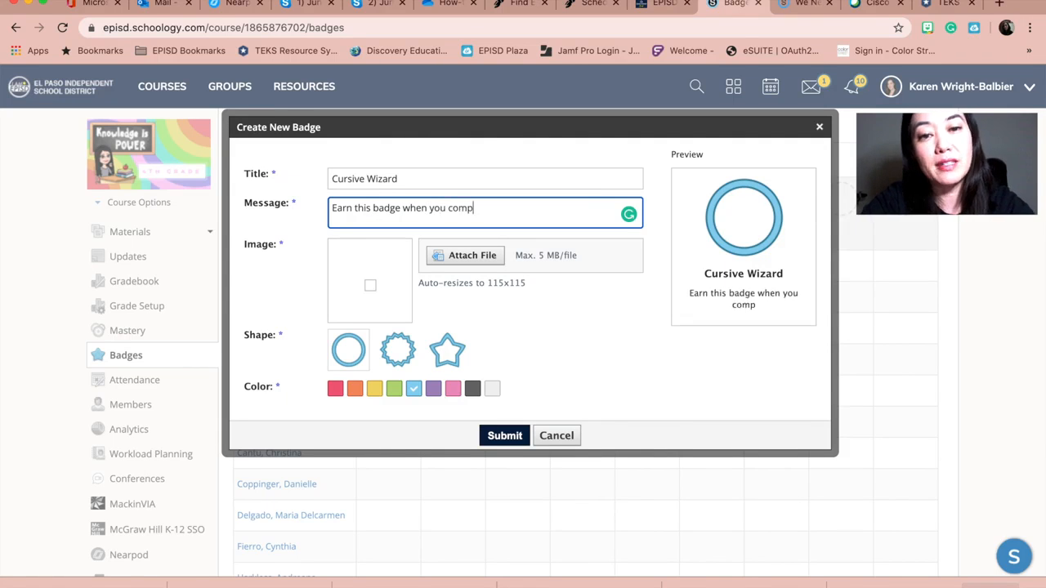
pyautogui.write('an')
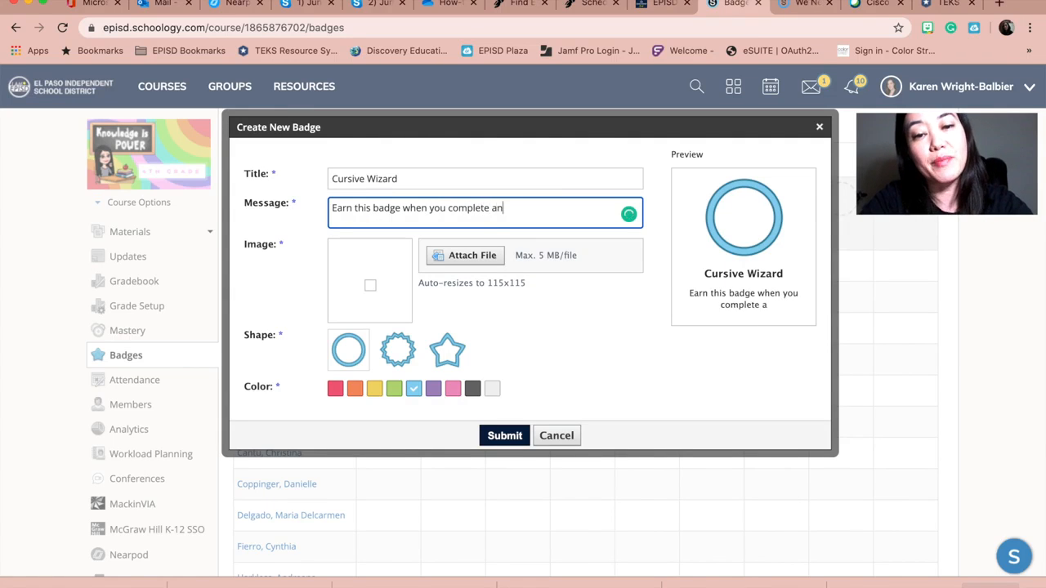
pyautogui.write(' assignment th')
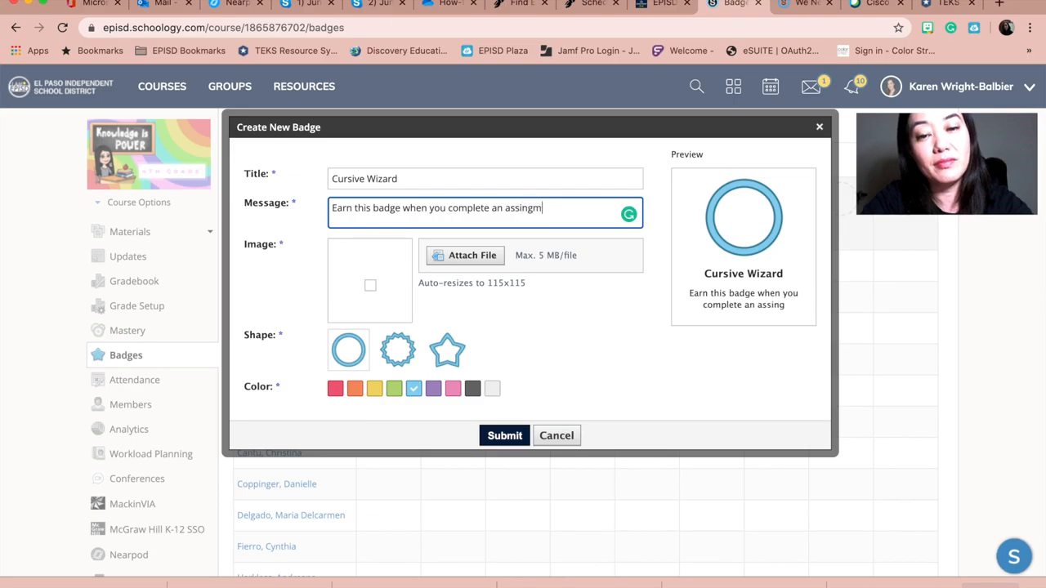
pyautogui.write('at ')
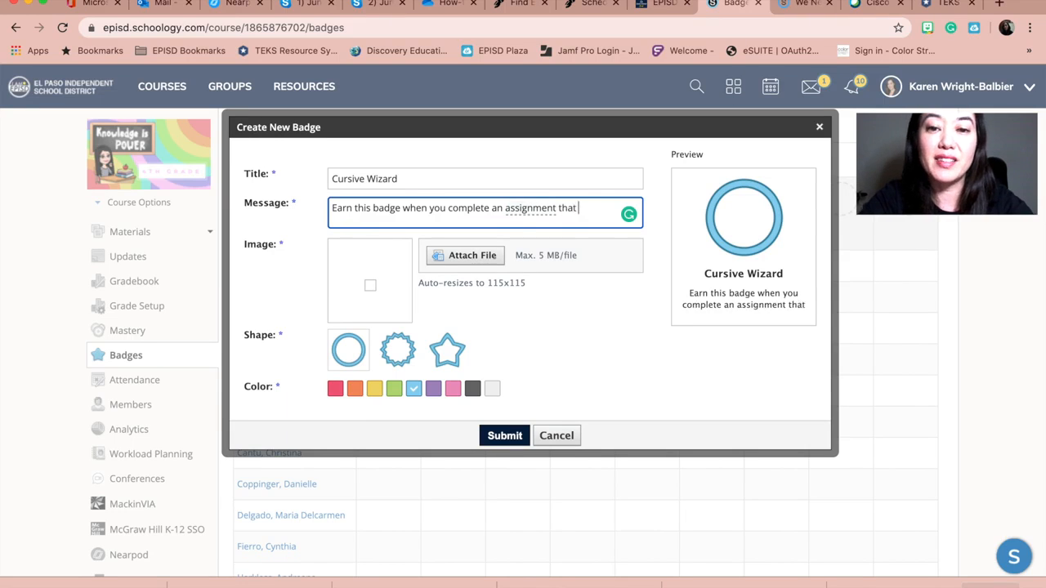
pyautogui.write('is easy to re')
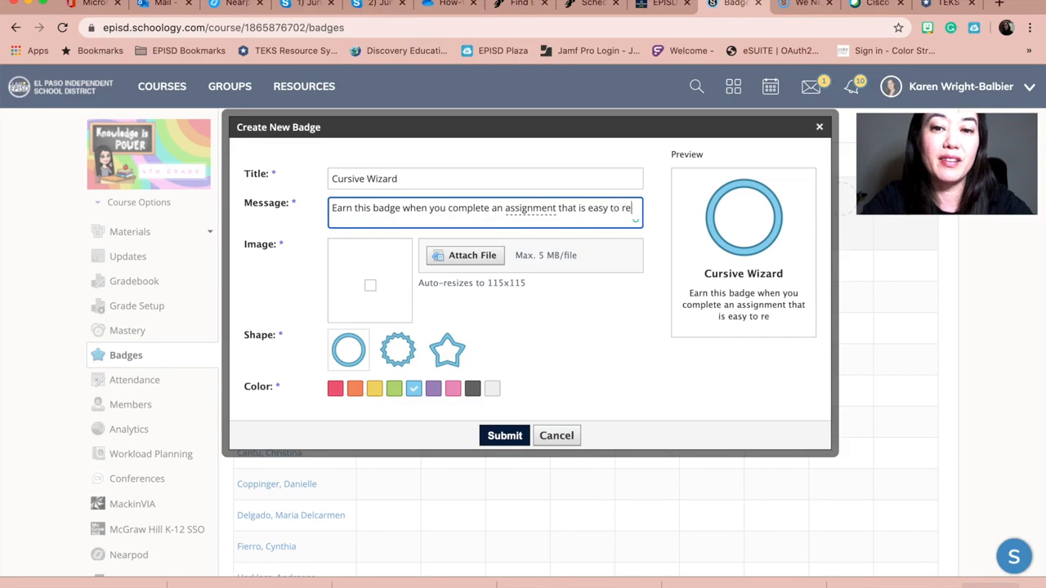
pyautogui.write('ad using')
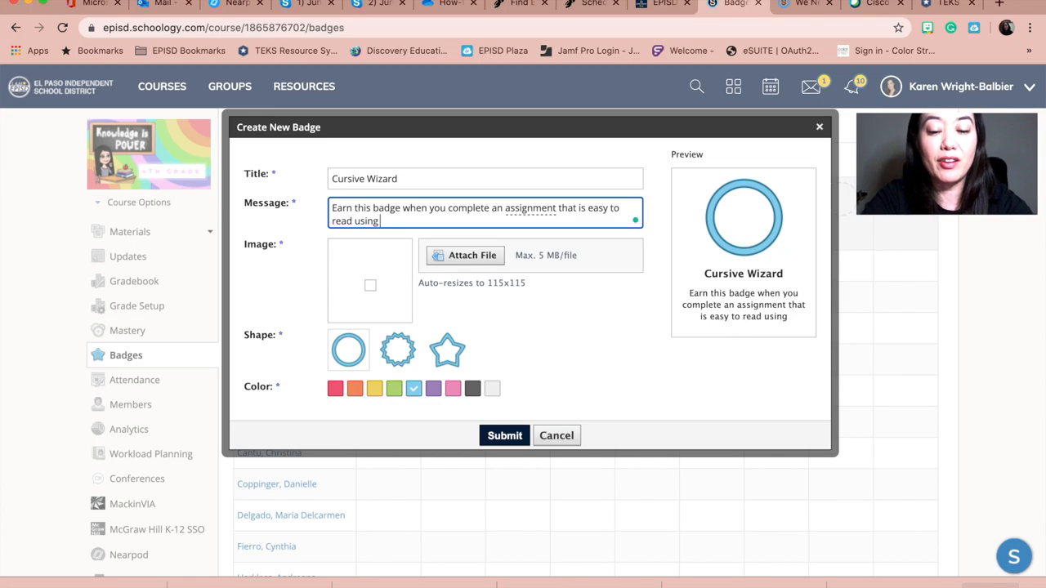
pyautogui.write(' cursiv')
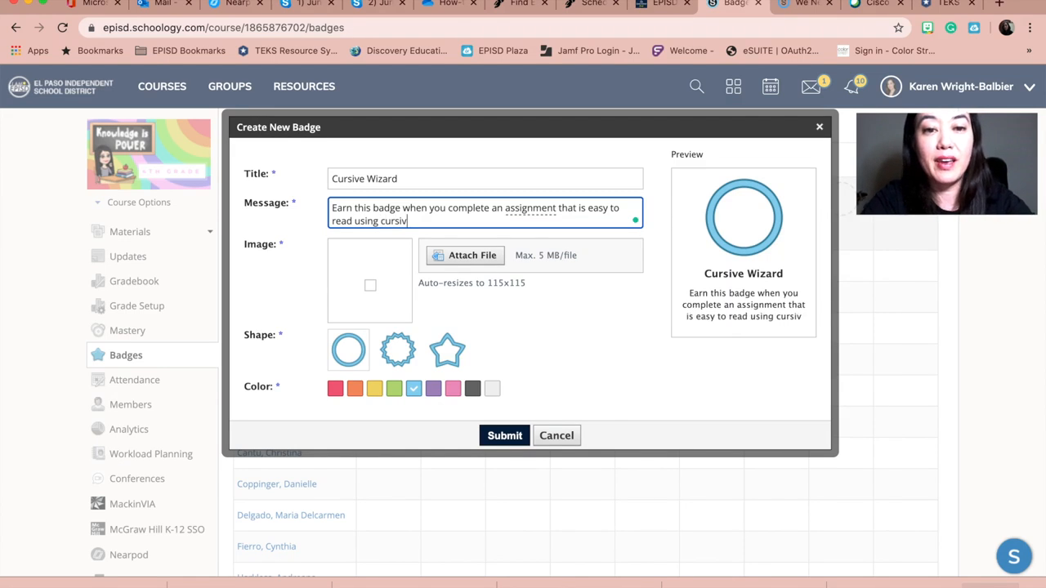
pyautogui.write('e handwriti')
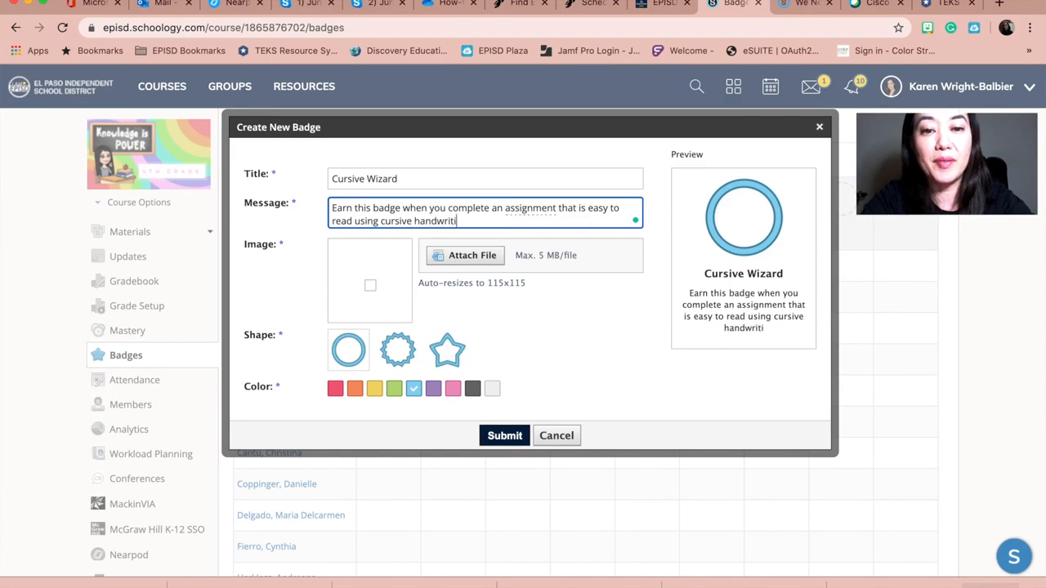
pyautogui.write('ng.')
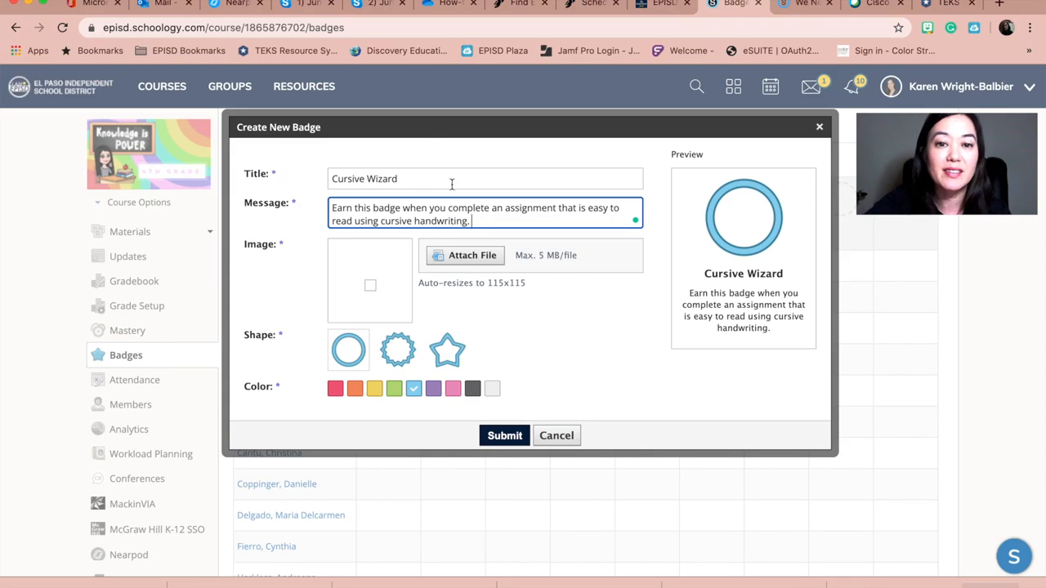
# - Attach Cursive Badge.001.jpeg from the Cursive Badge folder on the Desktop as the badge image, previewing the file before opening it
pyautogui.click(486, 266)
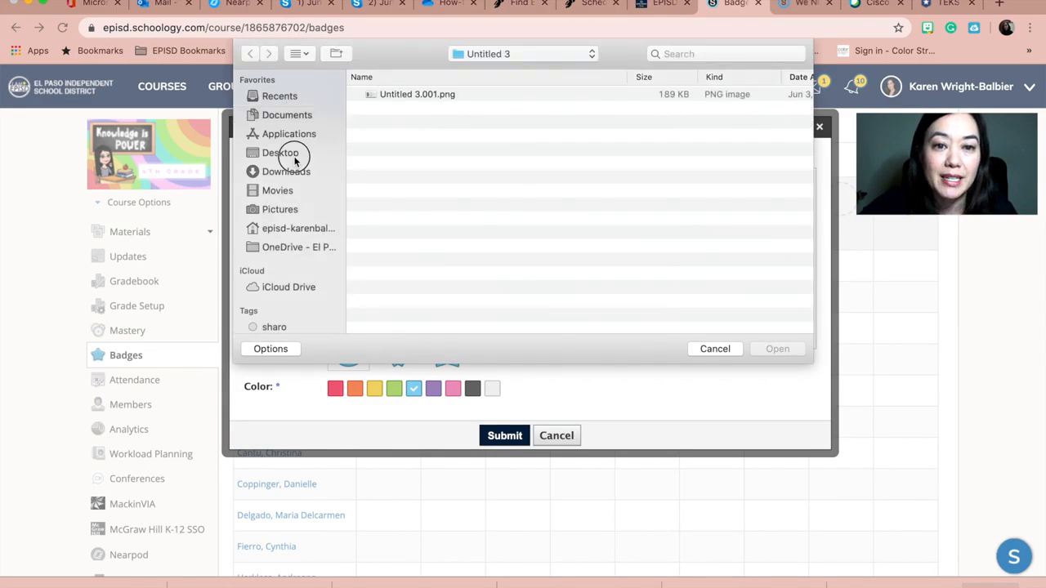
pyautogui.click(292, 155)
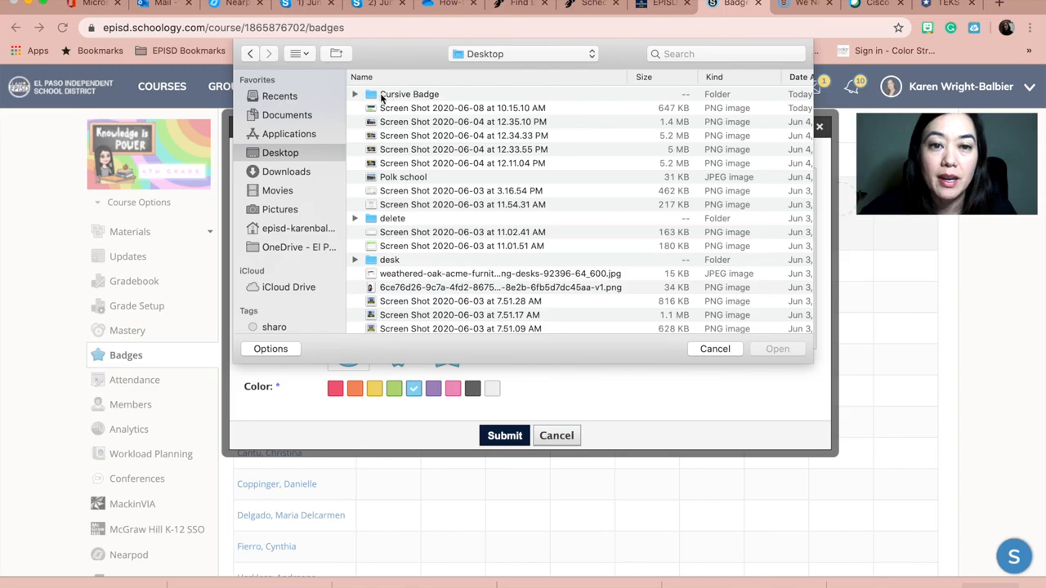
pyautogui.click(355, 95)
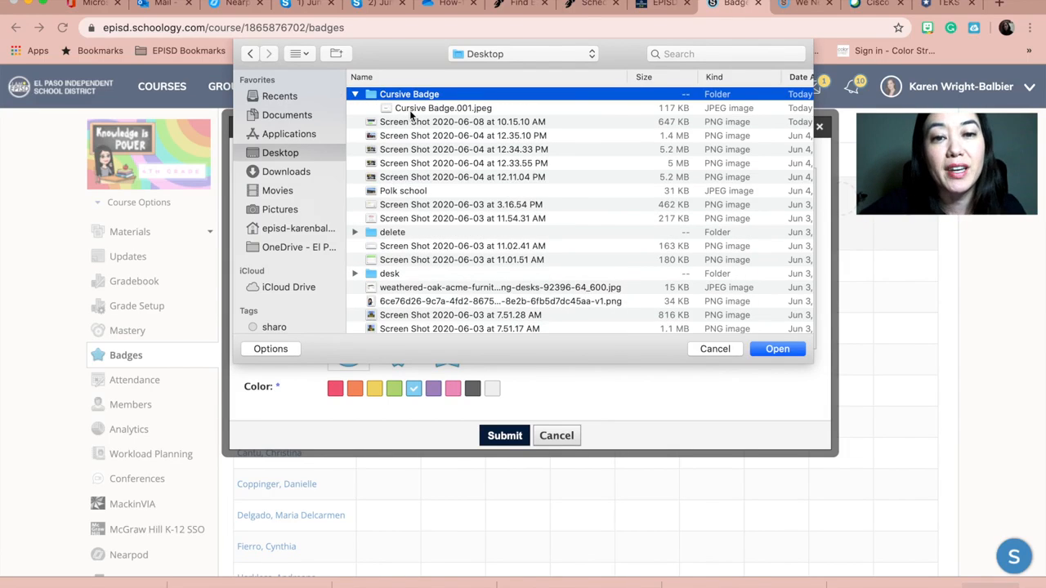
pyautogui.click(411, 110)
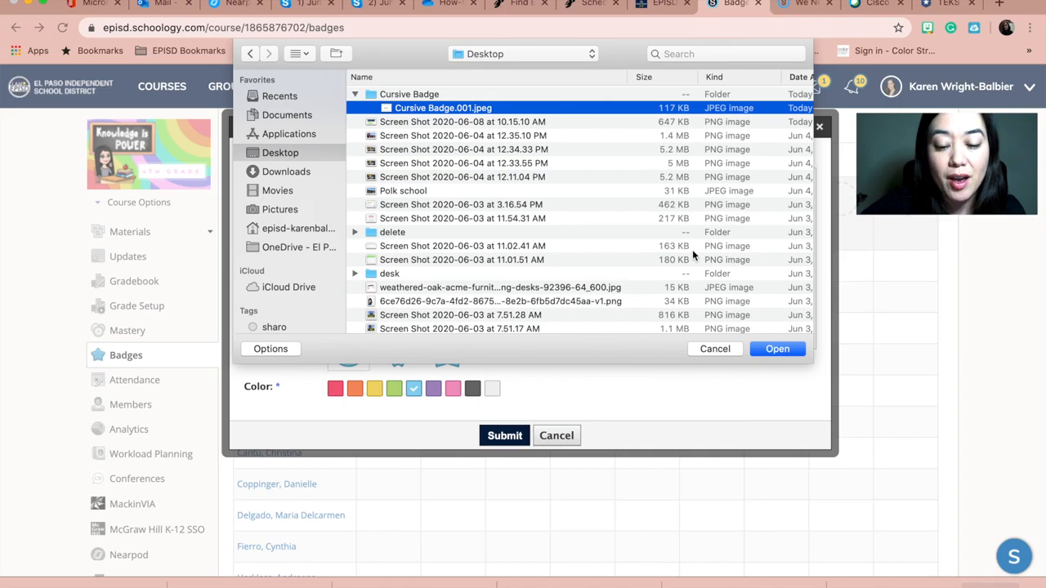
pyautogui.press('space')
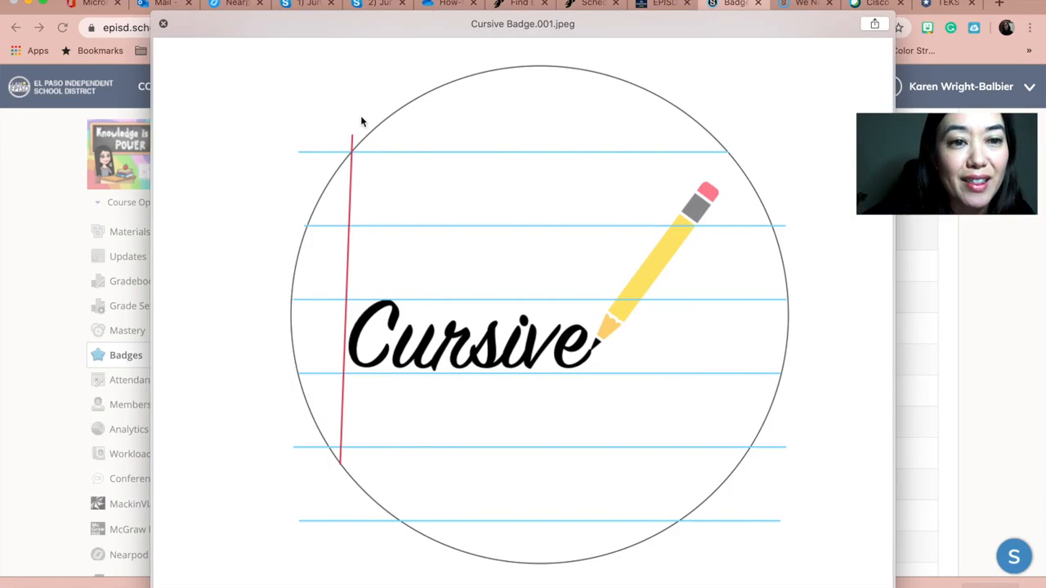
pyautogui.click(164, 26)
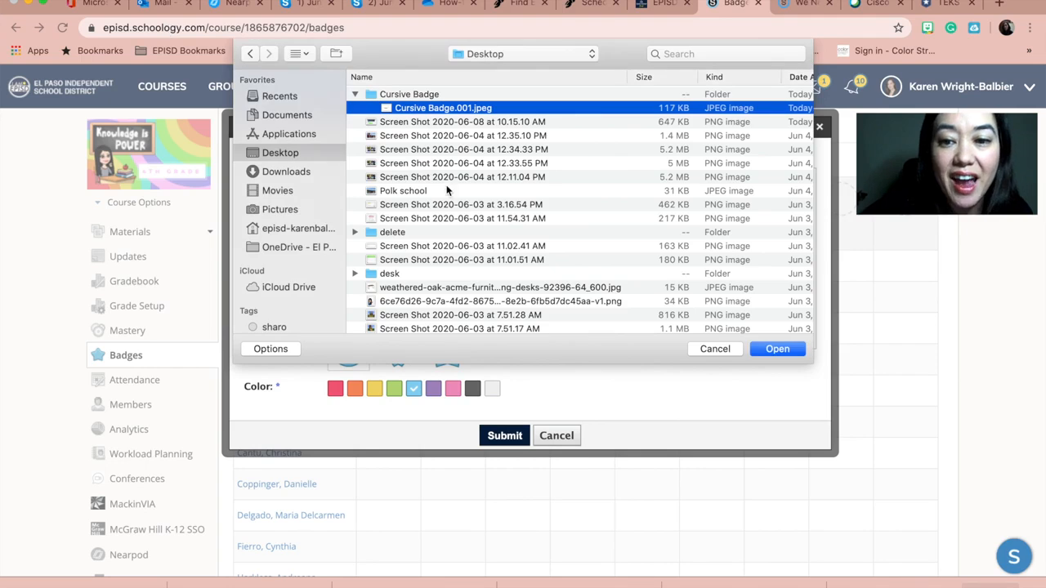
pyautogui.click(787, 353)
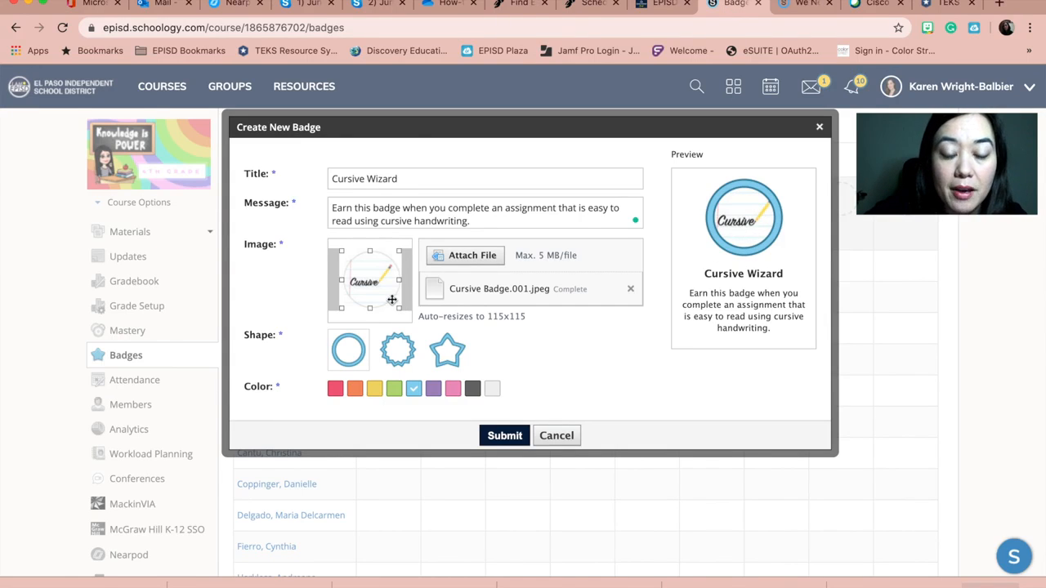
pyautogui.moveTo(399, 251)
pyautogui.mouseDown()
pyautogui.moveTo(389, 263)
pyautogui.moveTo(409, 247)
pyautogui.mouseUp()
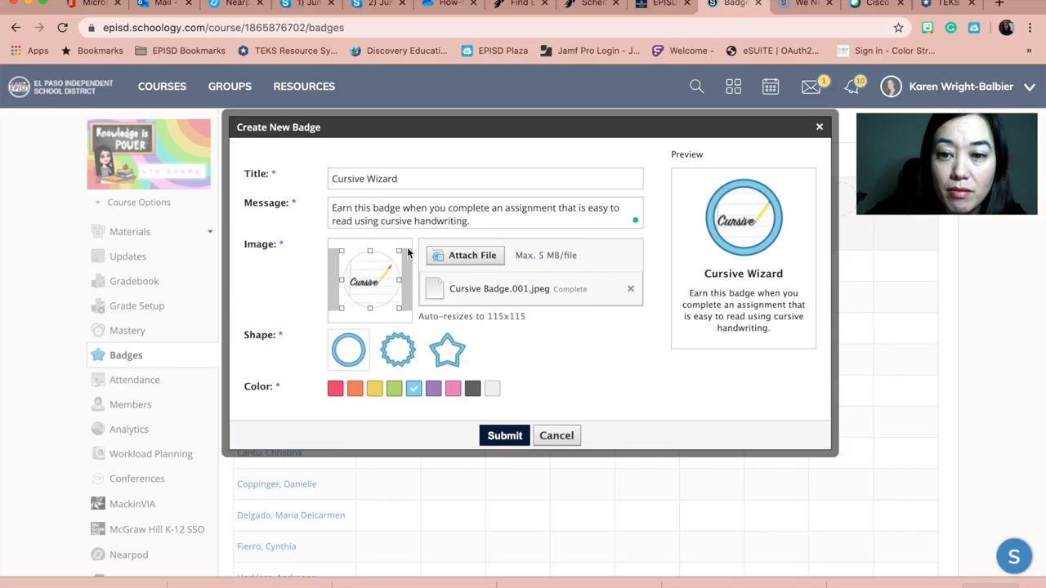
# - Try the scalloped and star shapes for the badge and return to the circle
pyautogui.click(396, 347)
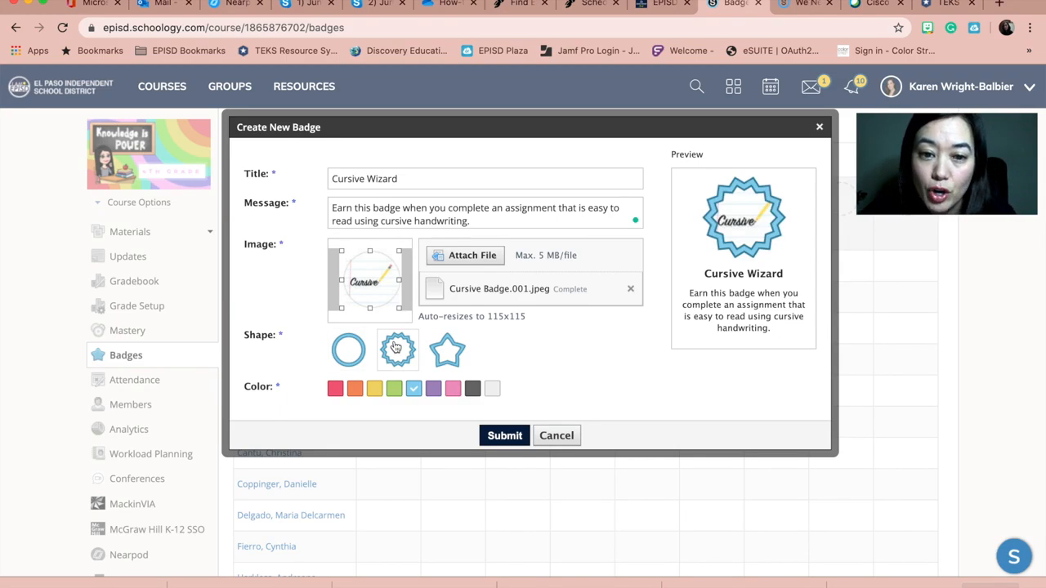
pyautogui.click(436, 351)
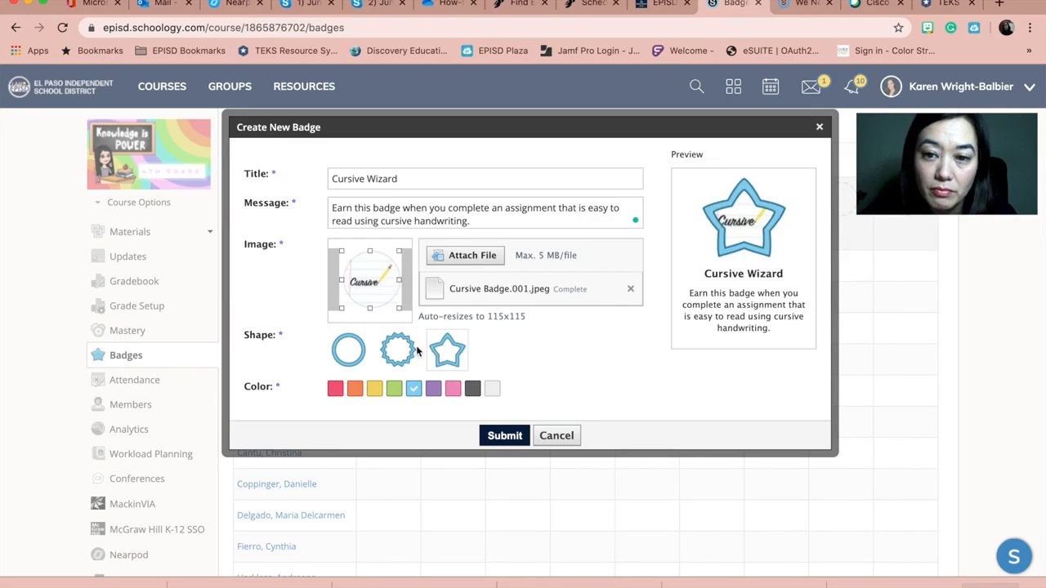
pyautogui.click(402, 348)
pyautogui.click(364, 350)
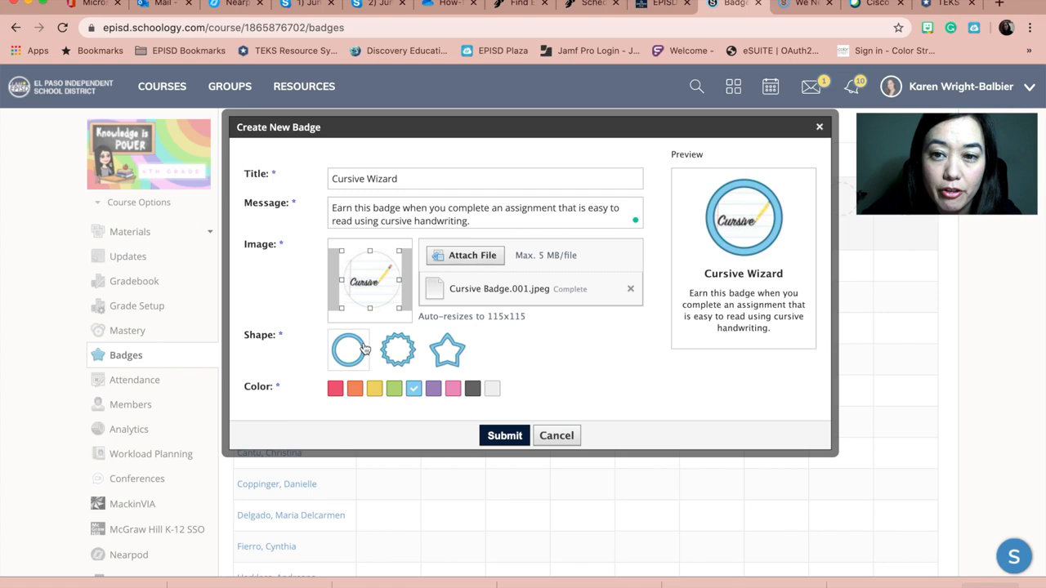
# - Try red and orange as the badge color and return to light blue
pyautogui.click(335, 390)
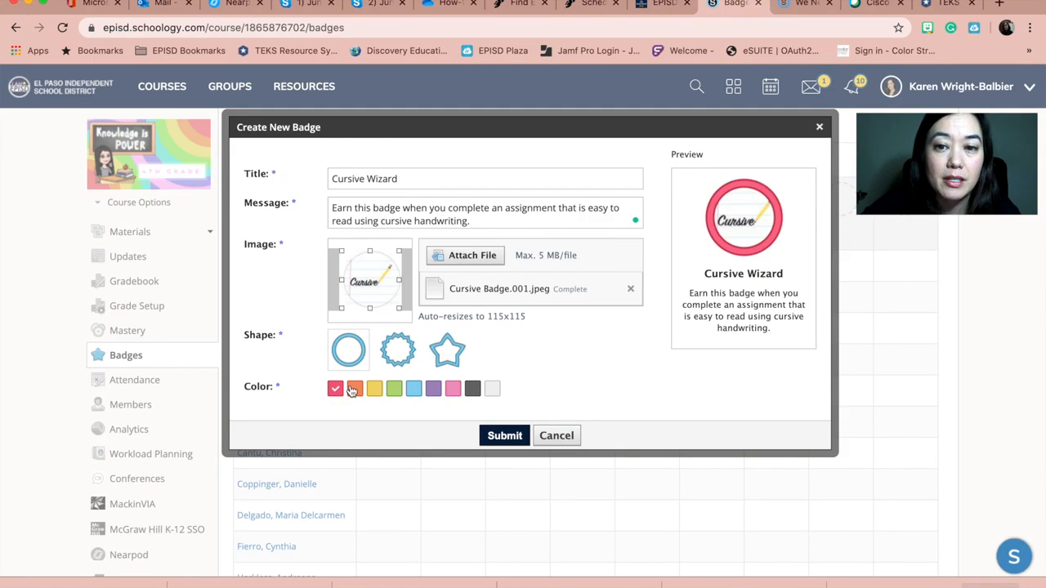
pyautogui.click(353, 390)
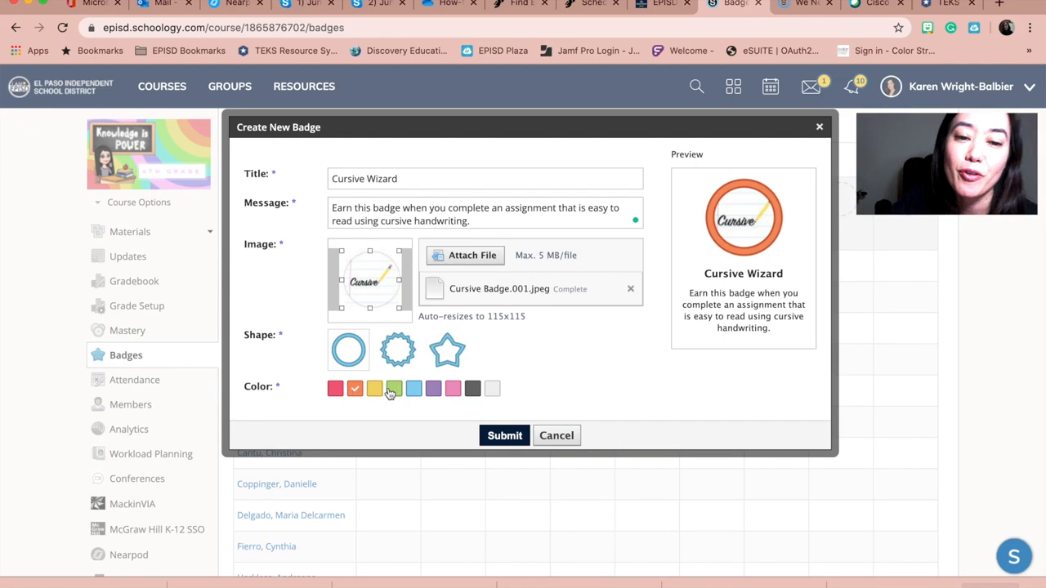
pyautogui.click(415, 389)
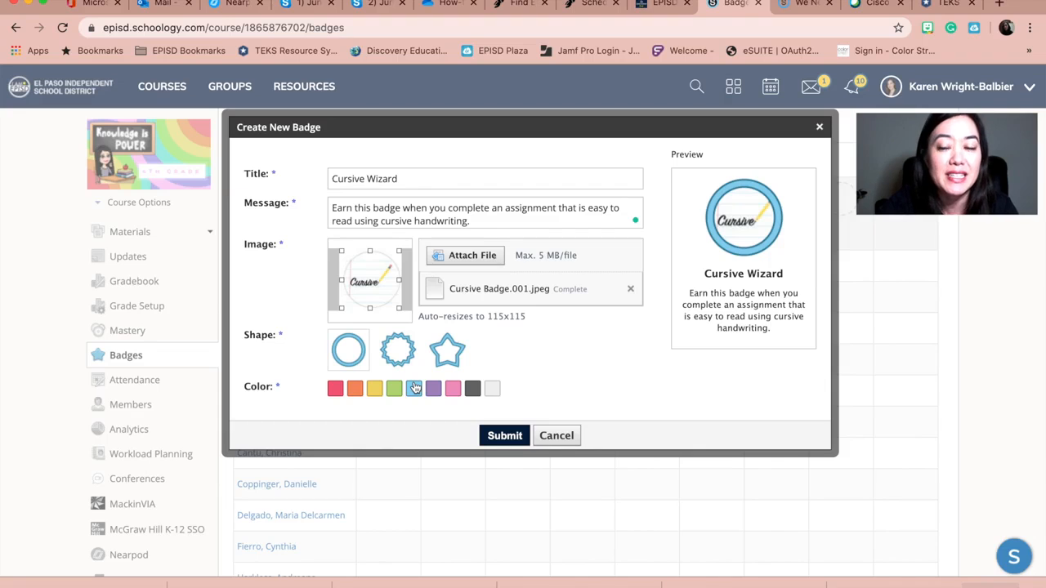
# - Submit the new badge and view the Cursive Wizard description in the course's badge grid
pyautogui.click(506, 435)
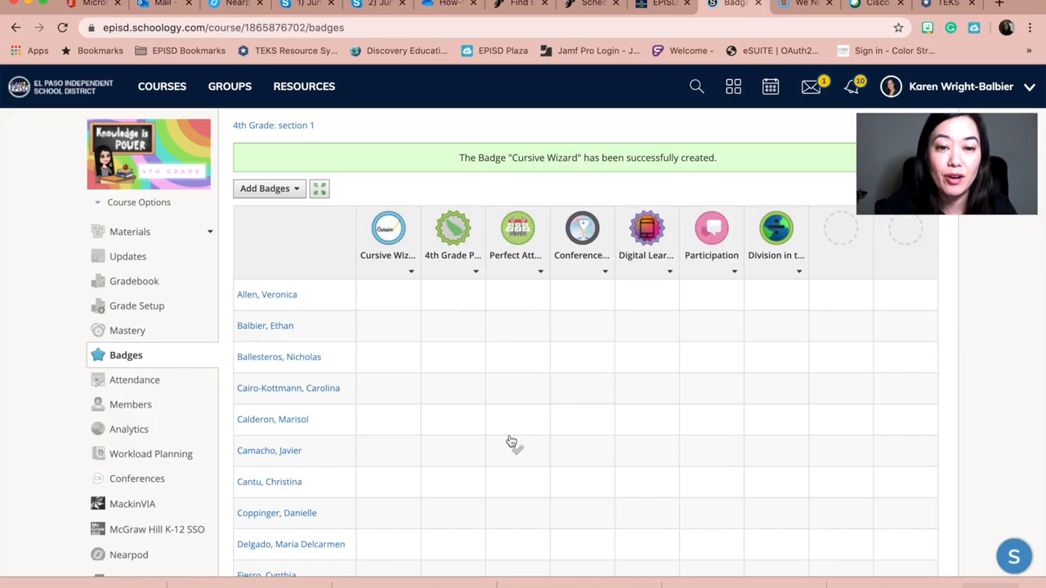
pyautogui.moveTo(380, 231)
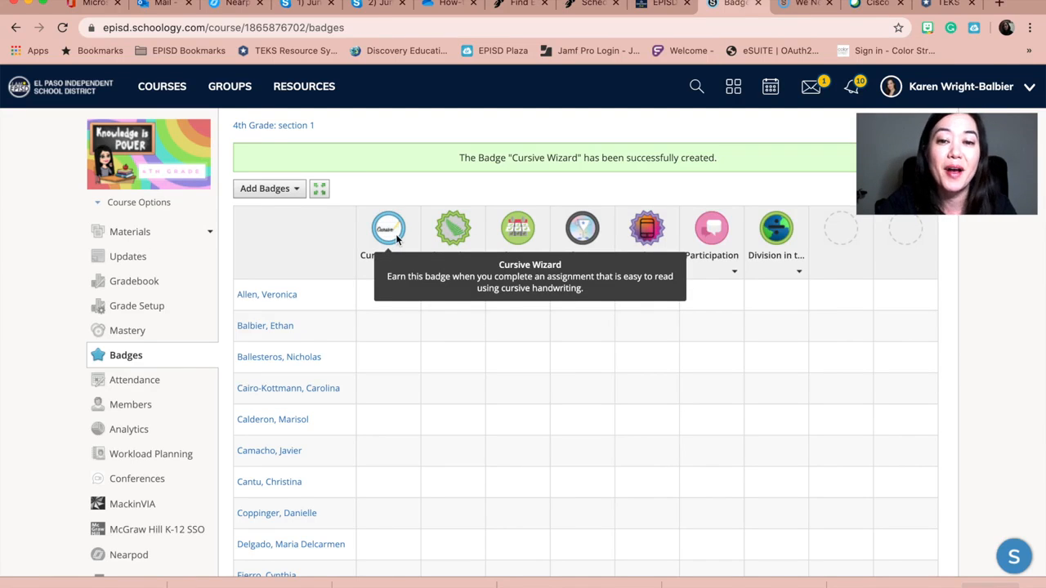
pyautogui.moveTo(657, 242)
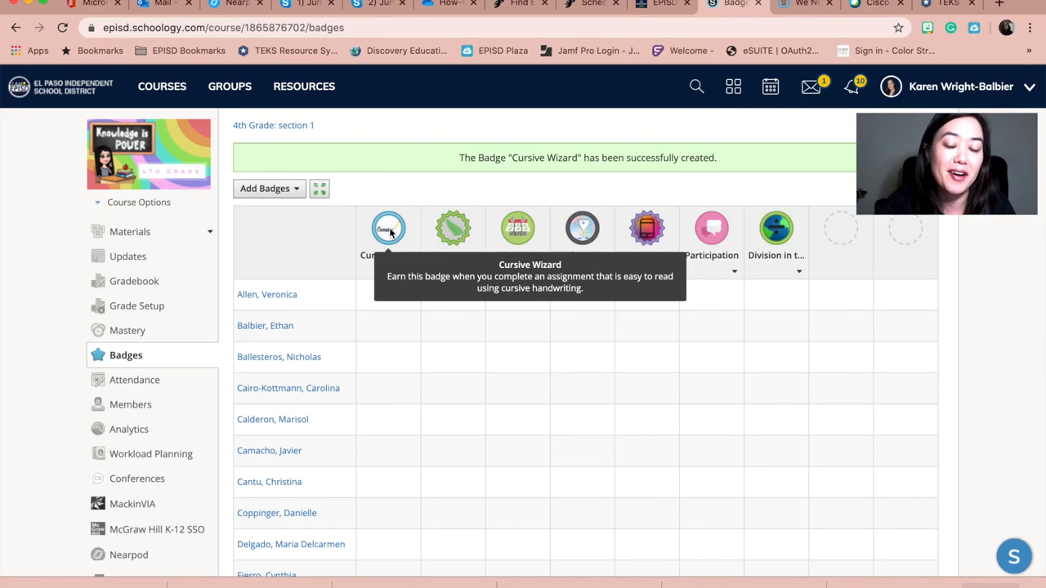
# - Award the Cursive Wizard badge to the second student in the list
pyautogui.click(385, 328)
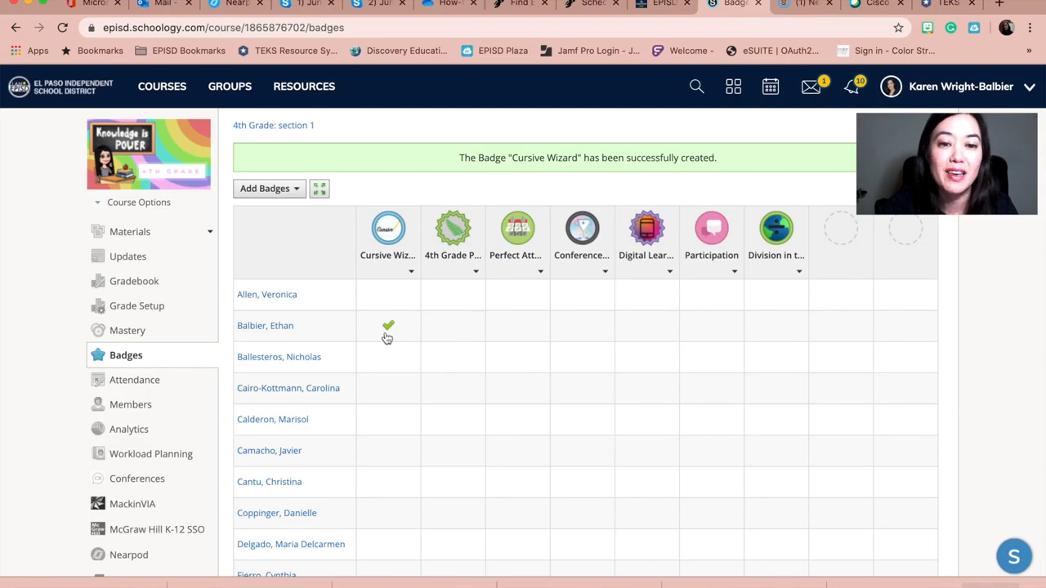
pyautogui.click(389, 331)
pyautogui.click(389, 331)
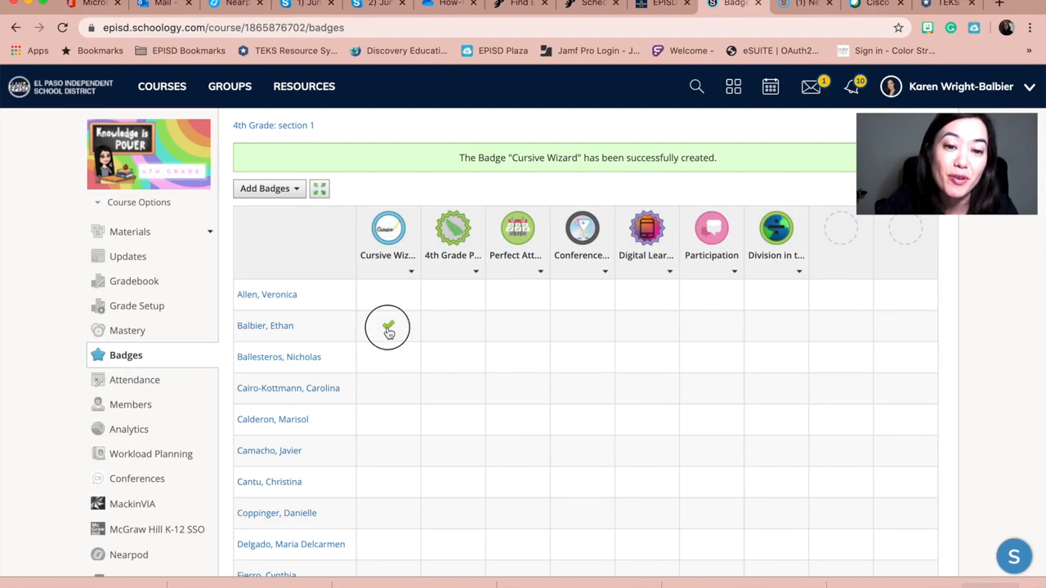